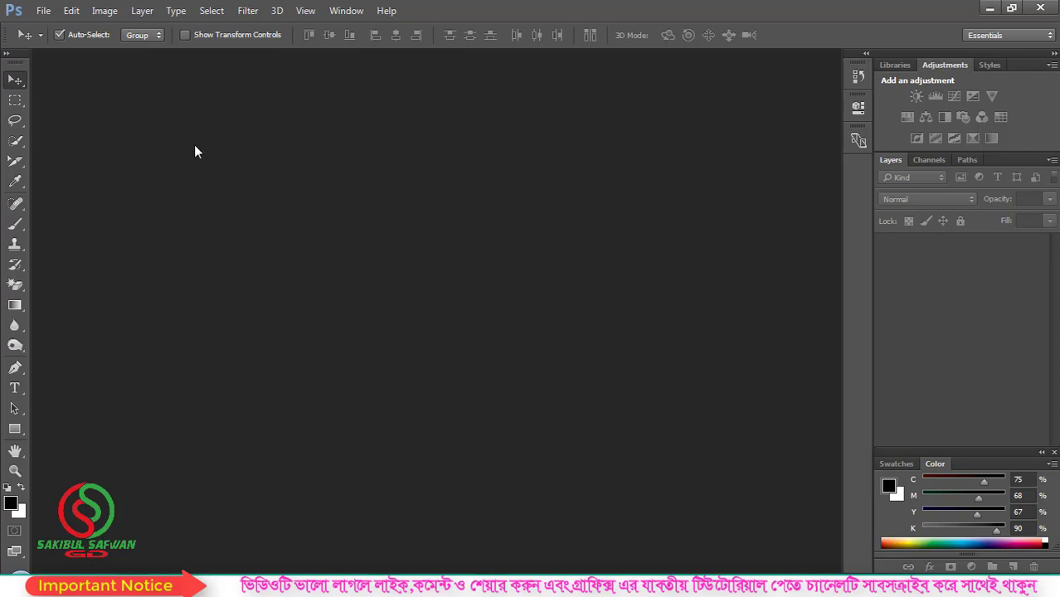
Activate the standard Pen Tool for drawing
right_click(22, 349)
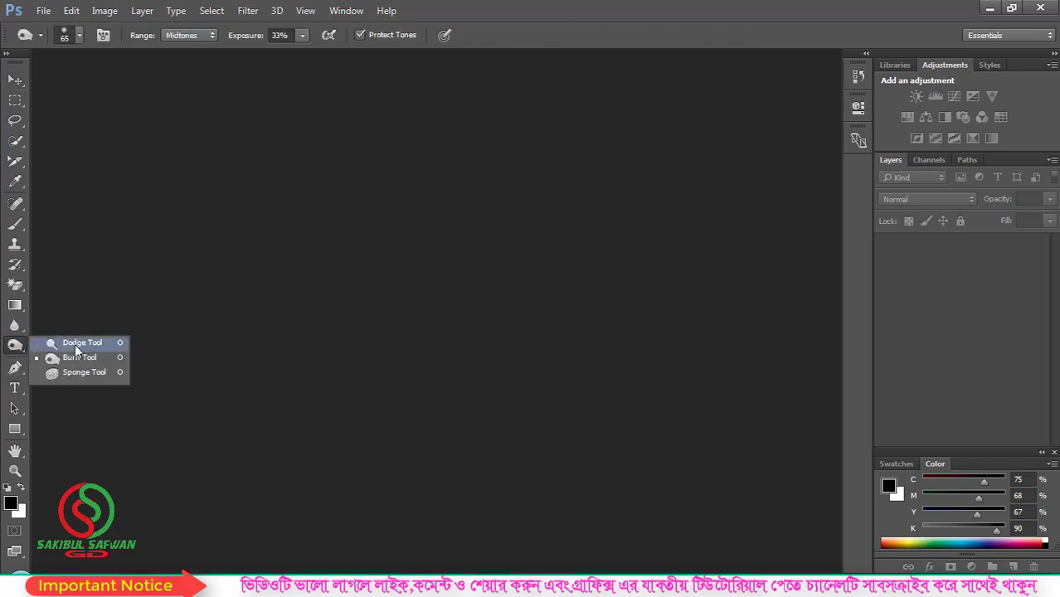
click(76, 345)
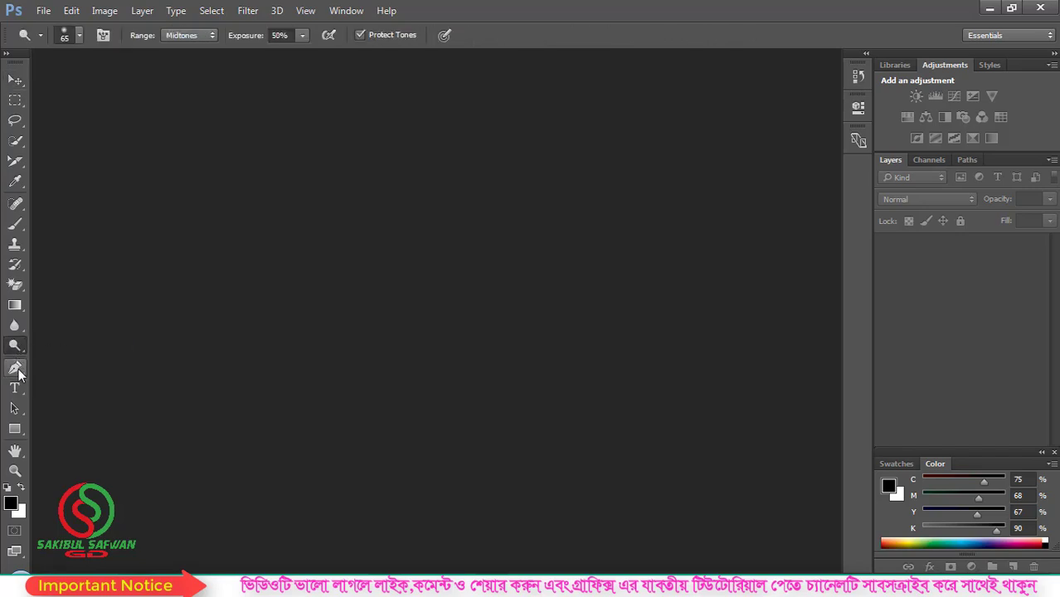
click(18, 375)
right_click(18, 375)
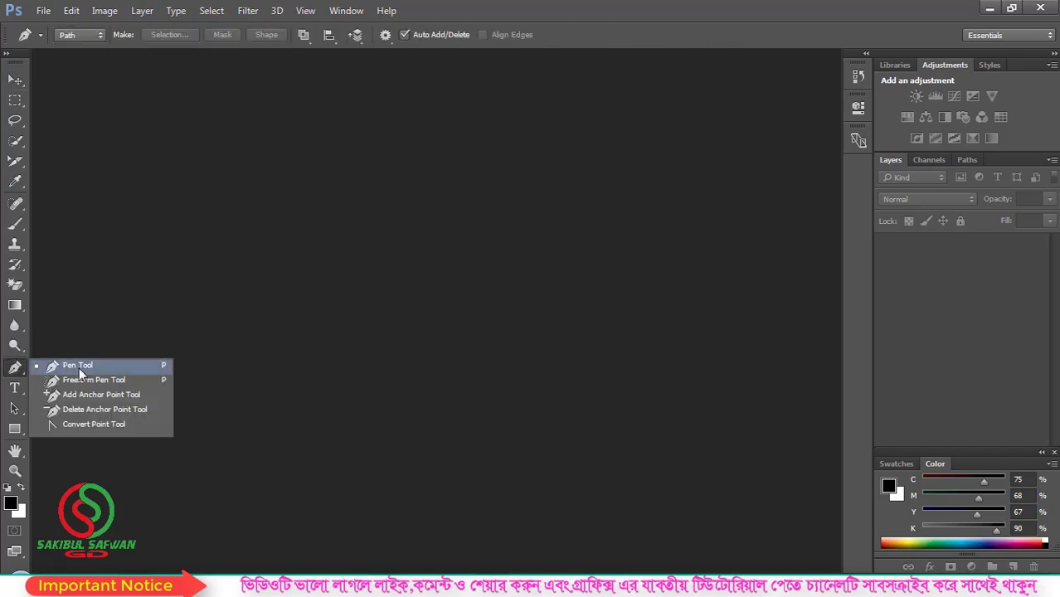
click(80, 369)
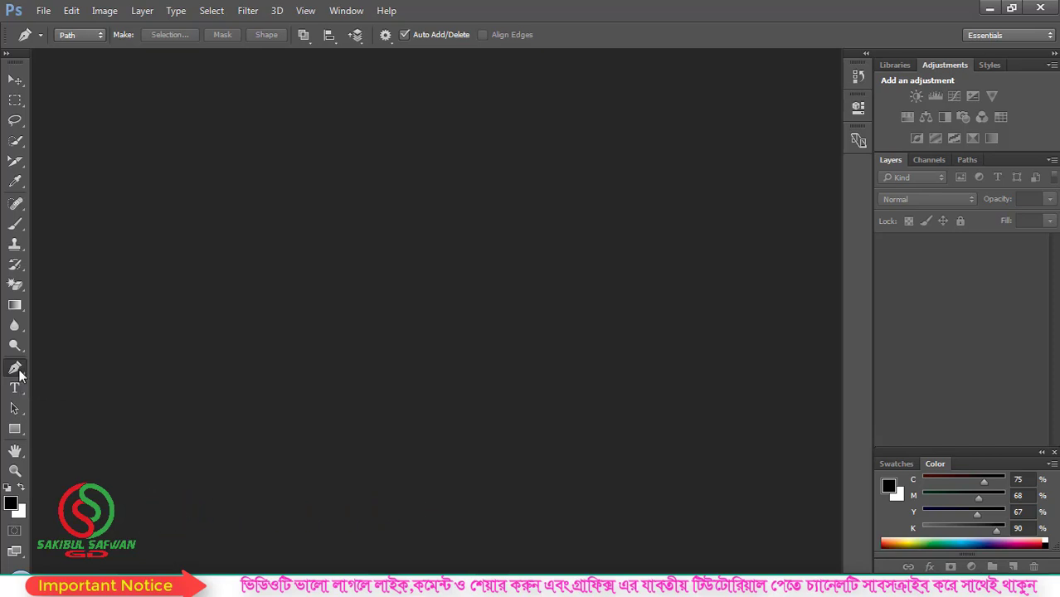
right_click(19, 375)
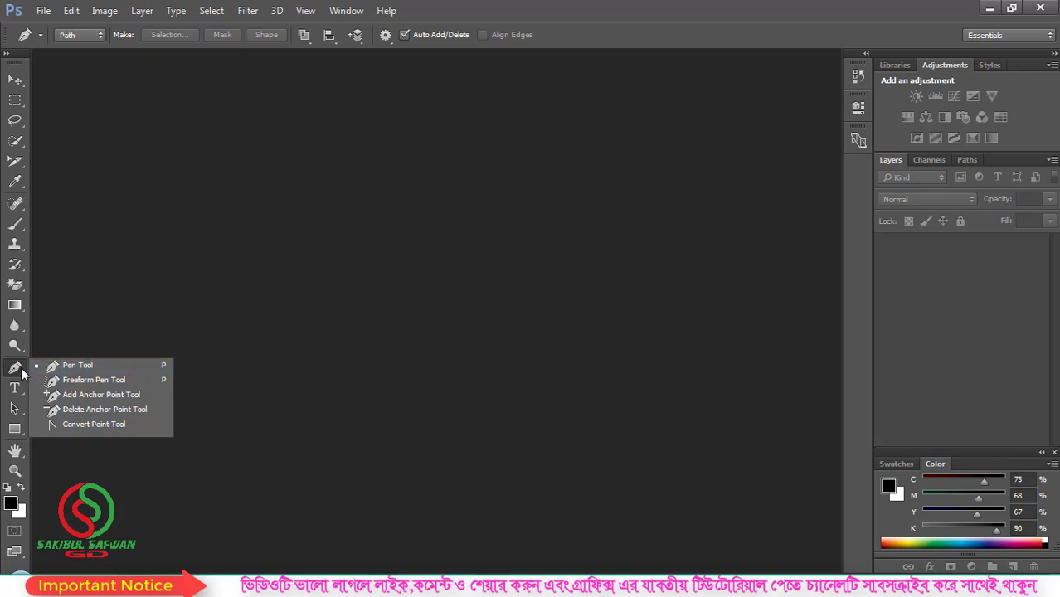
click(15, 372)
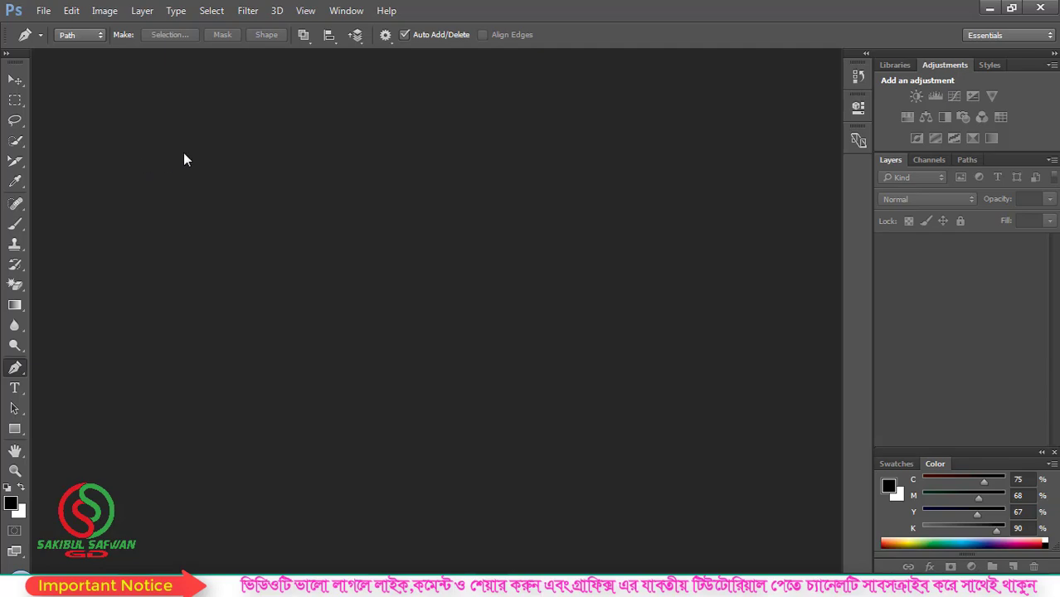
Open the fruit image 815diSF4O-L._AC_SY355_ from the Desktop
key(ctrl+o)
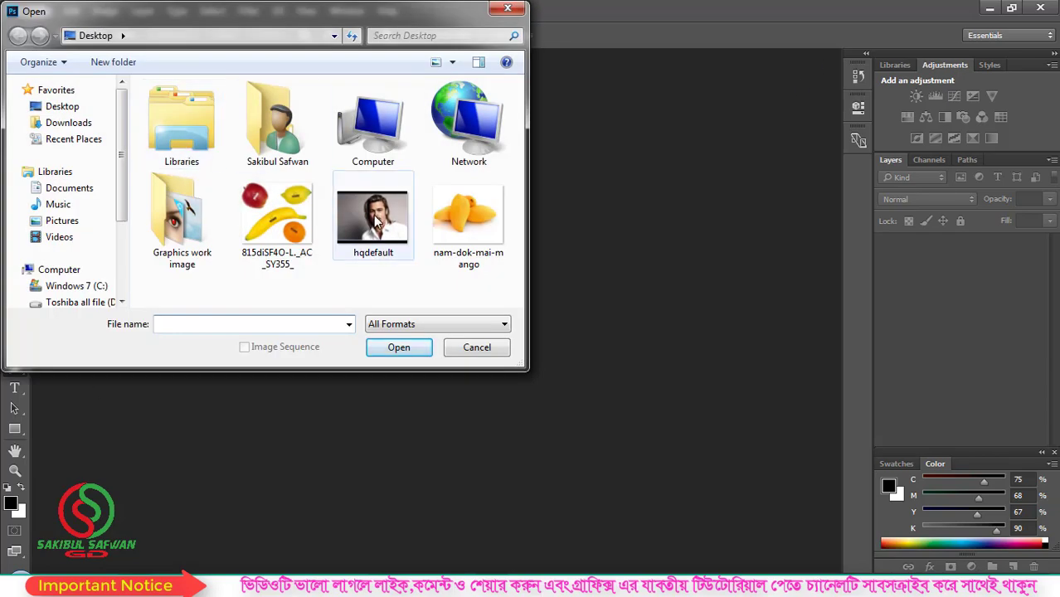
click(469, 231)
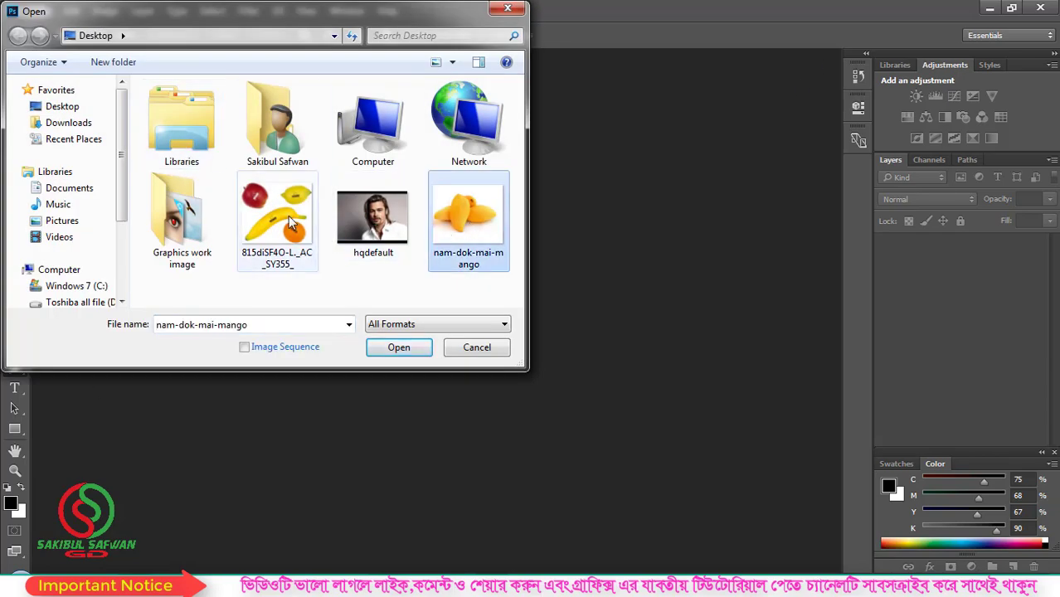
click(288, 216)
click(399, 347)
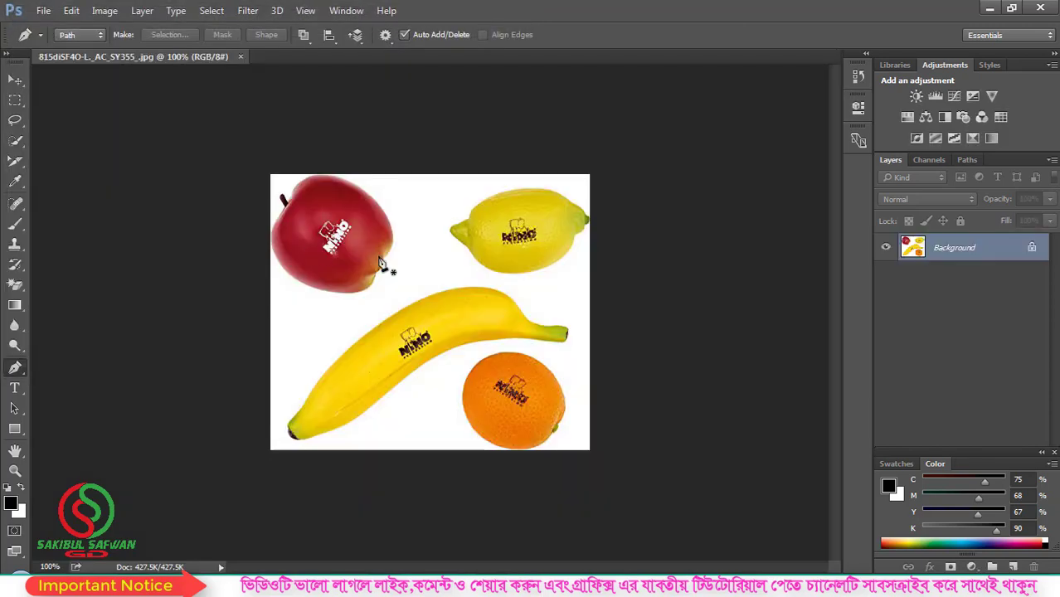
scroll(628, 305, up, 4)
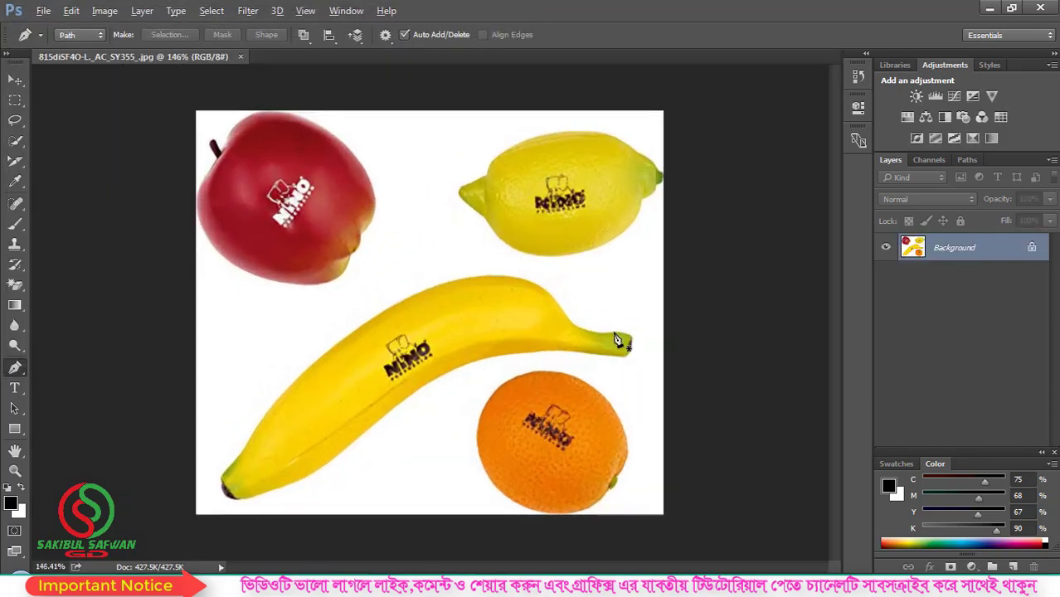
key(alt)
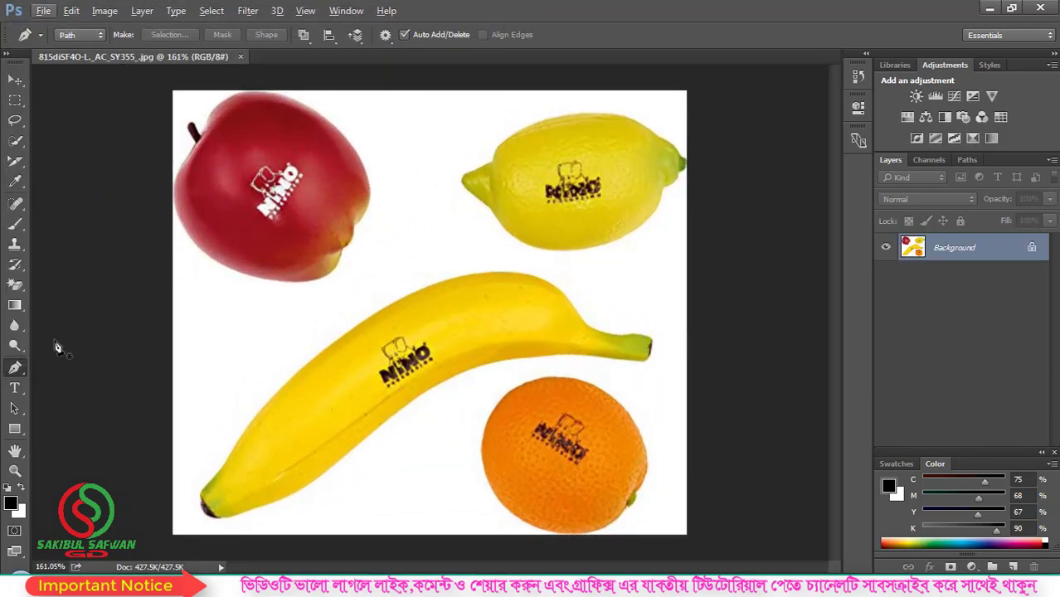
Set the Pen tool's drawing mode to Shape
drag(13, 376, 58, 374)
drag(19, 369, 58, 362)
click(80, 37)
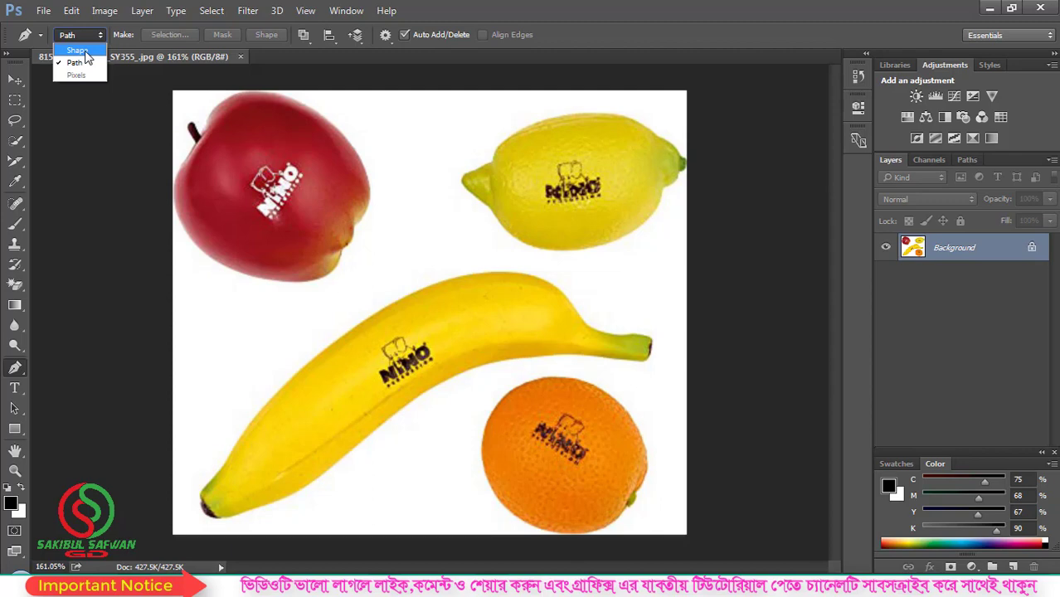
click(79, 50)
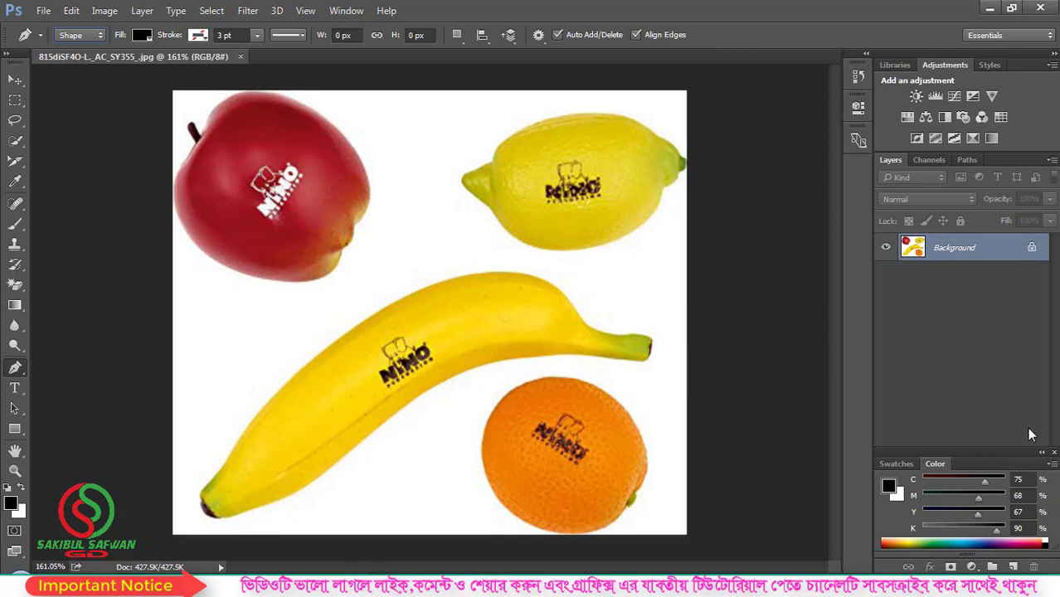
click(1012, 566)
click(886, 275)
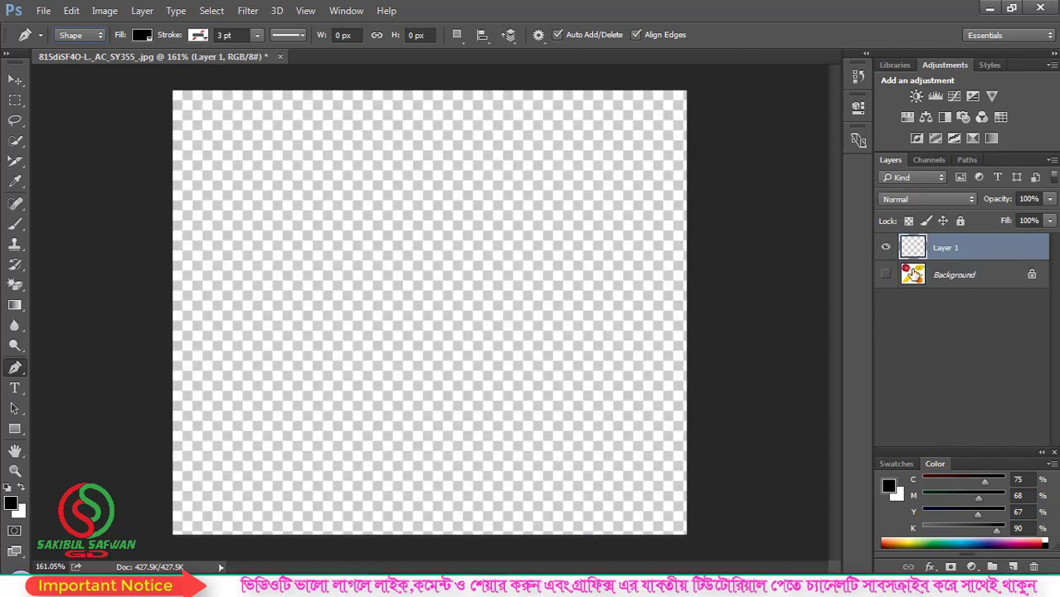
drag(962, 254, 1012, 567)
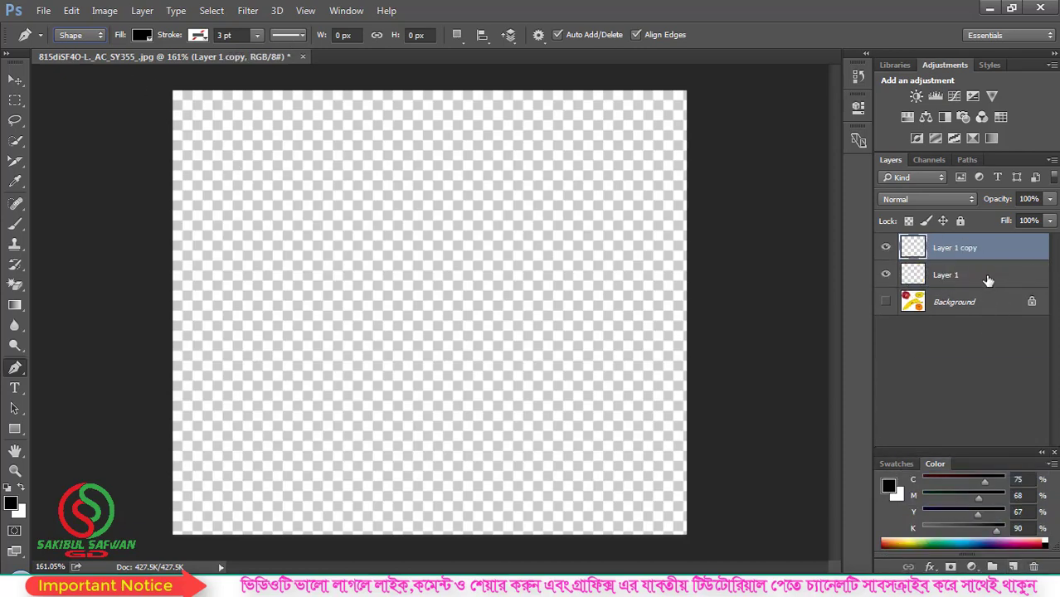
key(ctrl+alt+z)
key(ctrl+alt+z)
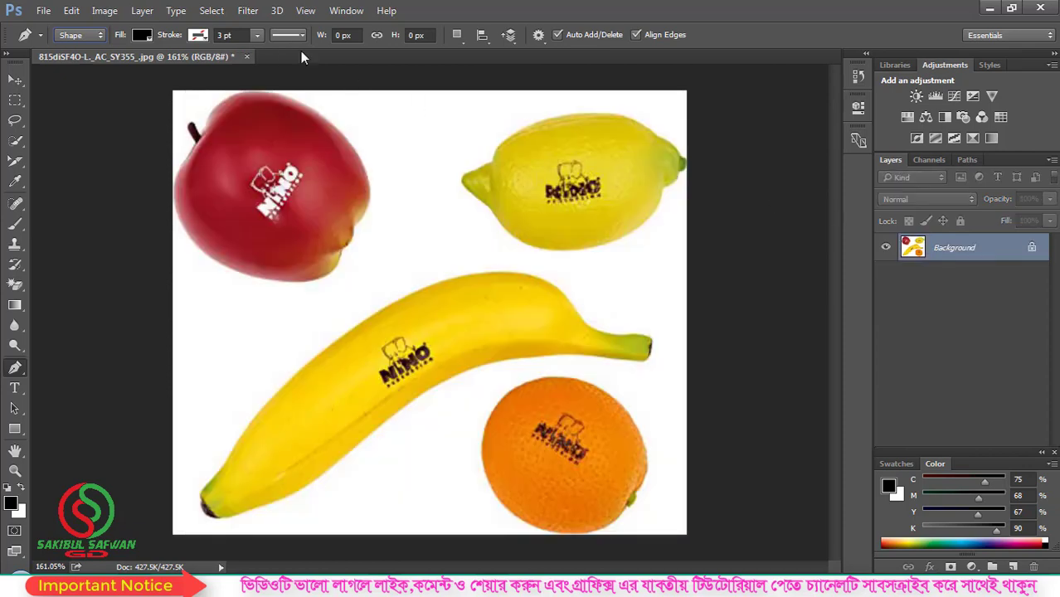
Create a new 1280 × 720 pixel RGB document at 300 pixels/inch with a white background
click(43, 10)
click(49, 24)
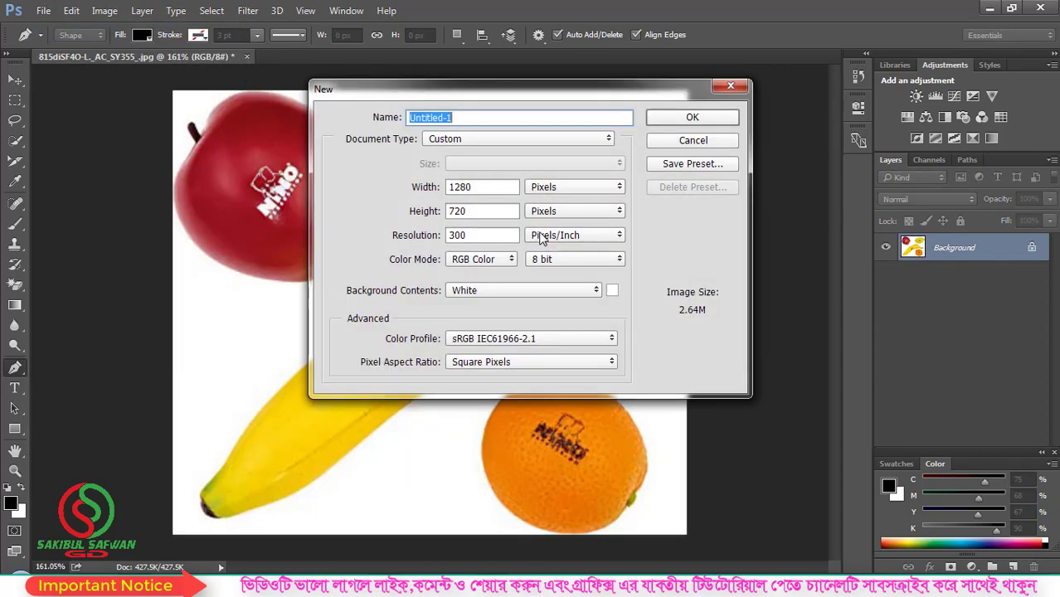
click(676, 121)
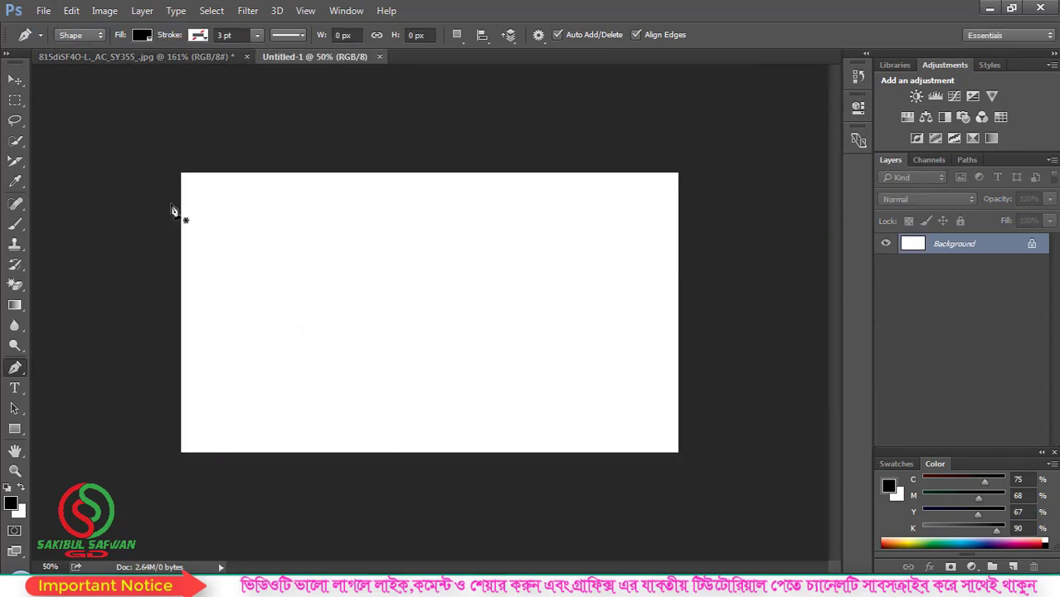
key(ctrl+plus)
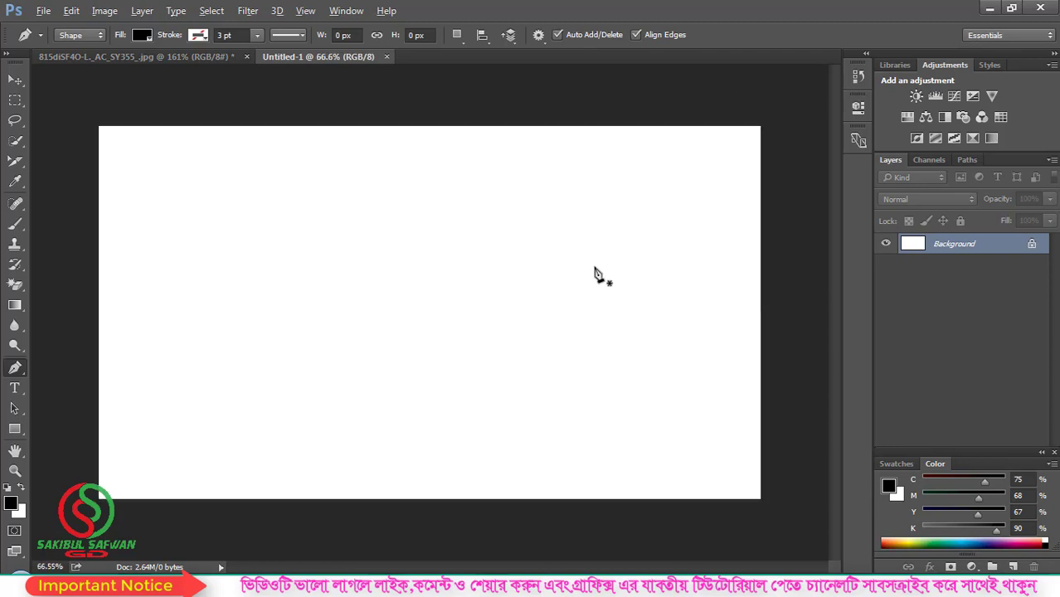
Draw a closed curved shape about 310 by 275 px, left of the canvas centre, using the Pen Tool in Shape mode
right_click(20, 365)
click(77, 366)
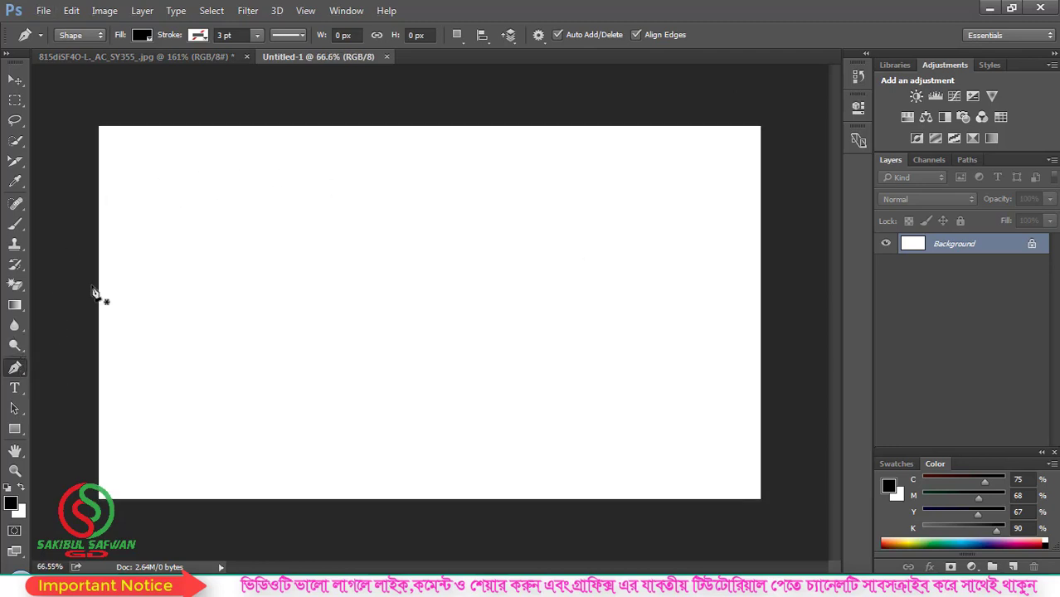
click(80, 35)
click(80, 51)
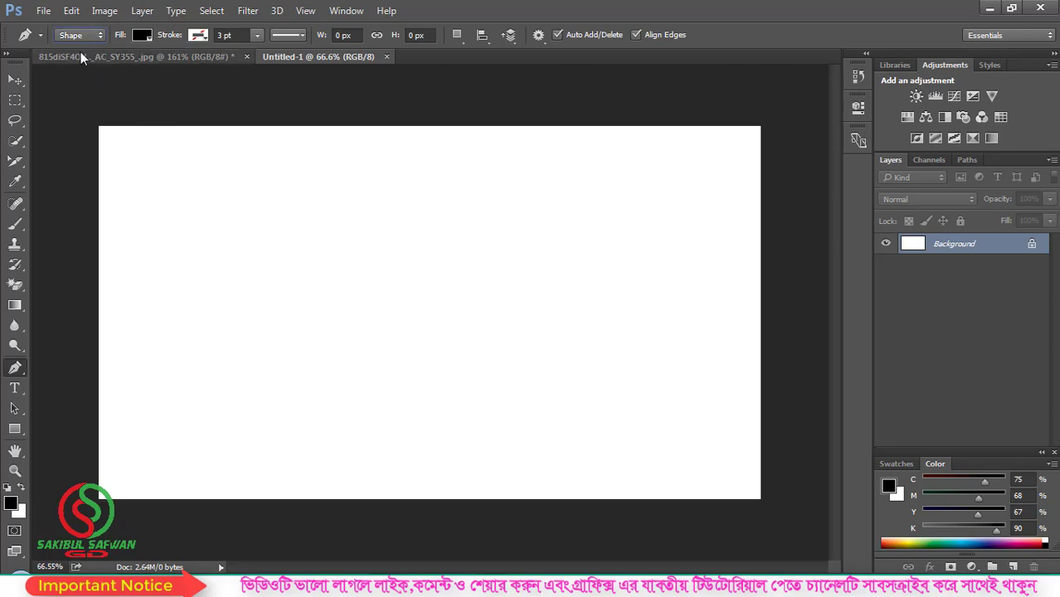
click(278, 309)
drag(280, 307, 314, 238)
drag(378, 248, 434, 254)
drag(432, 299, 436, 348)
drag(366, 371, 268, 324)
click(277, 310)
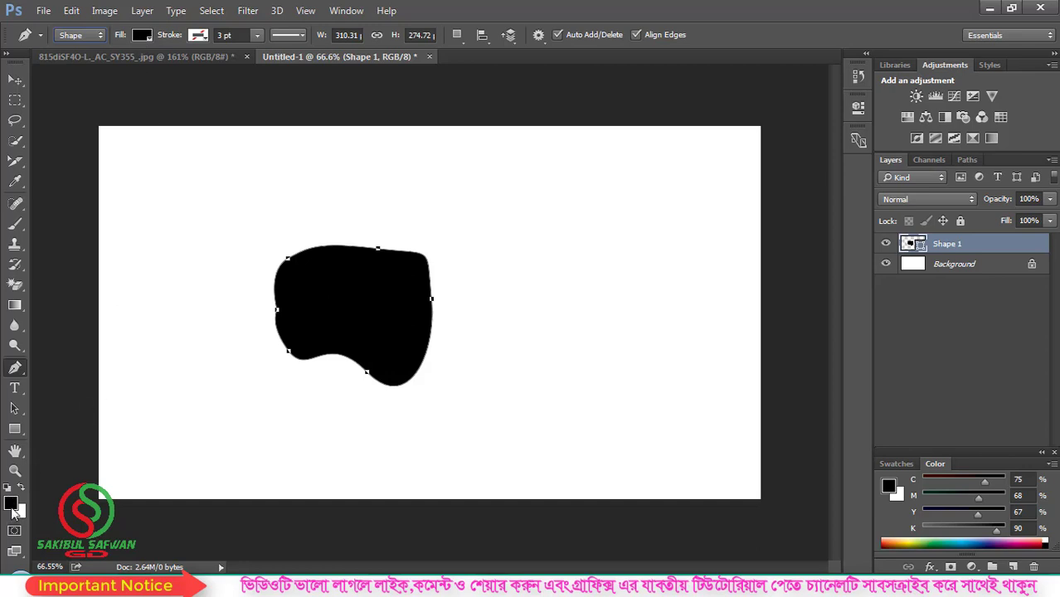
Try several fill colours on the curved shape and settle on dark blue
click(144, 36)
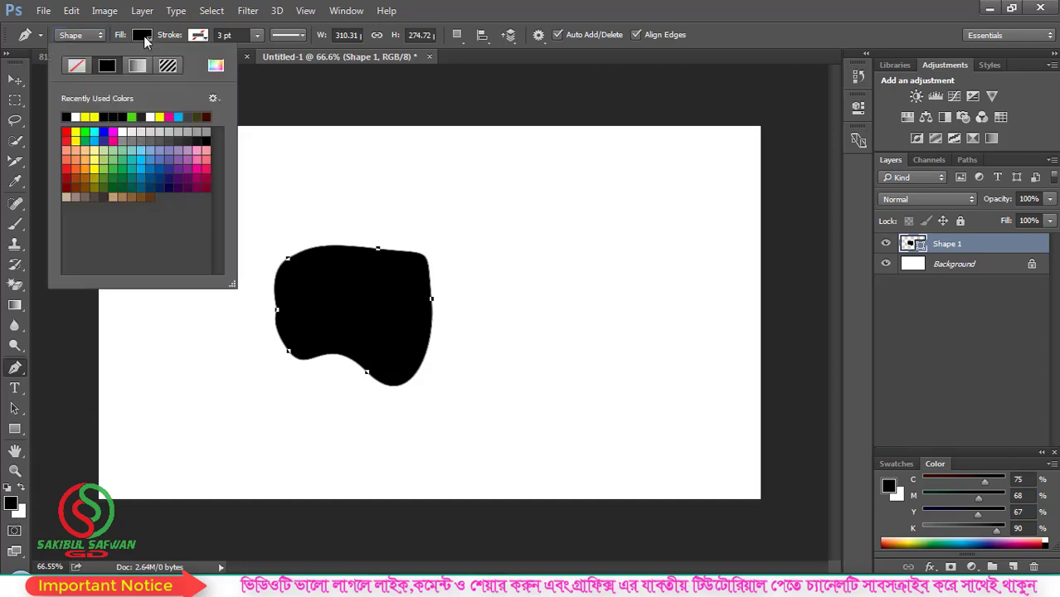
click(141, 167)
click(146, 165)
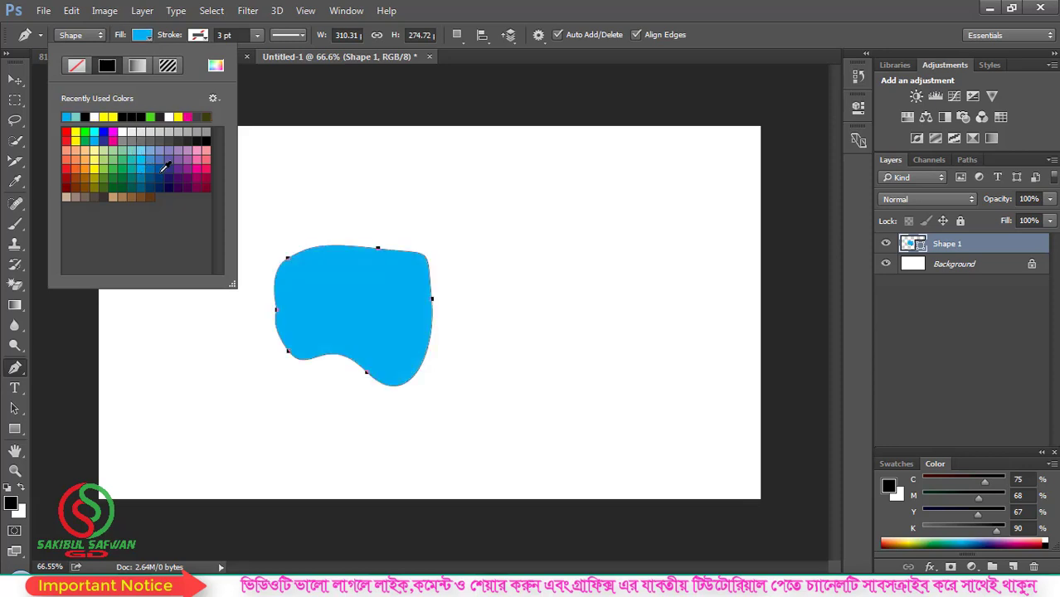
click(170, 165)
click(166, 162)
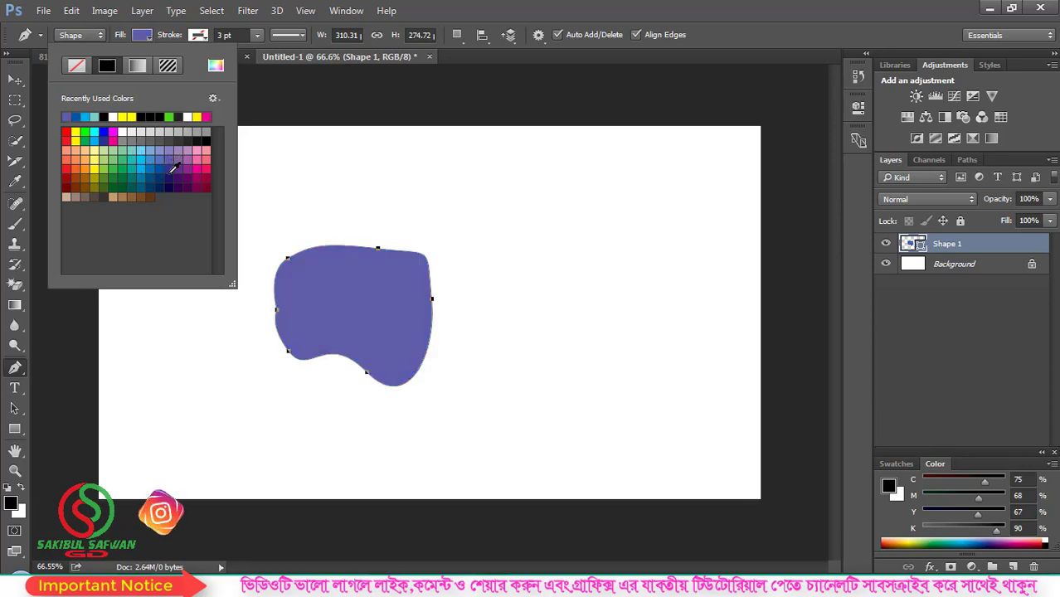
click(170, 171)
click(161, 171)
click(457, 9)
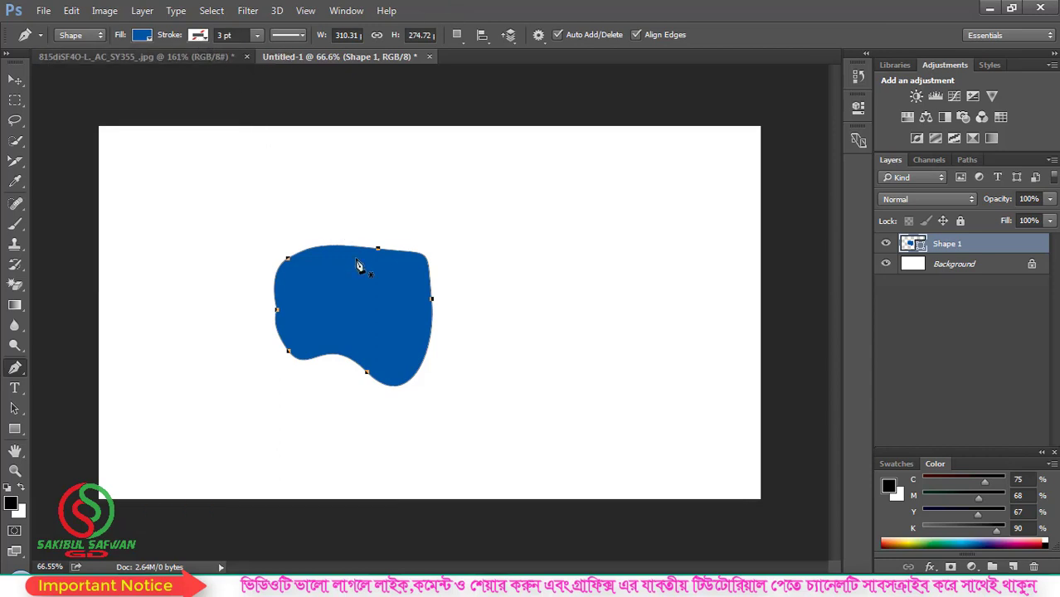
Give the blue shape a red stroke and set the stroke width to 1.33 pt
click(202, 38)
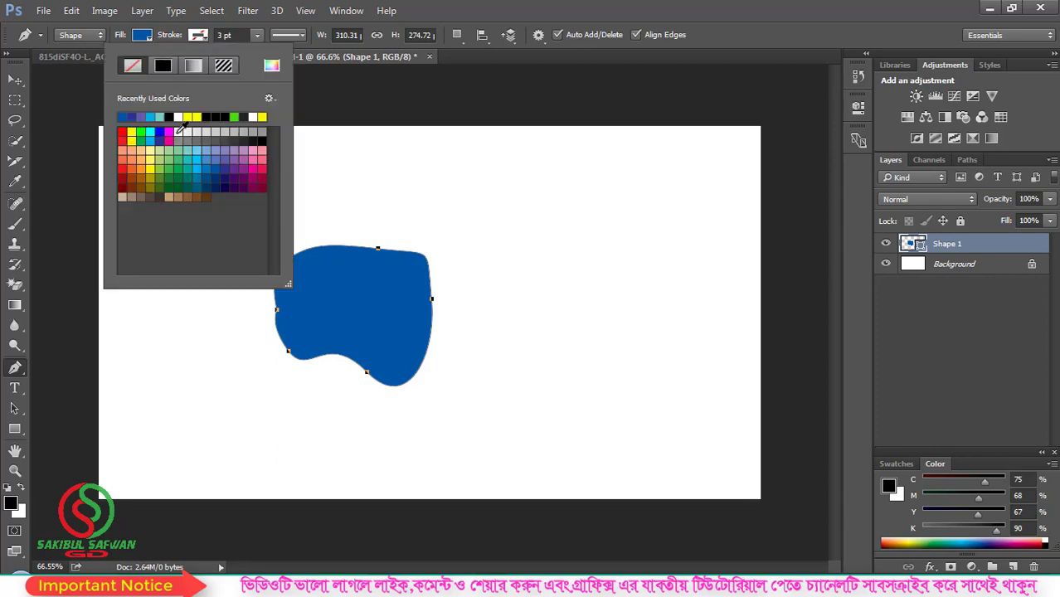
click(122, 133)
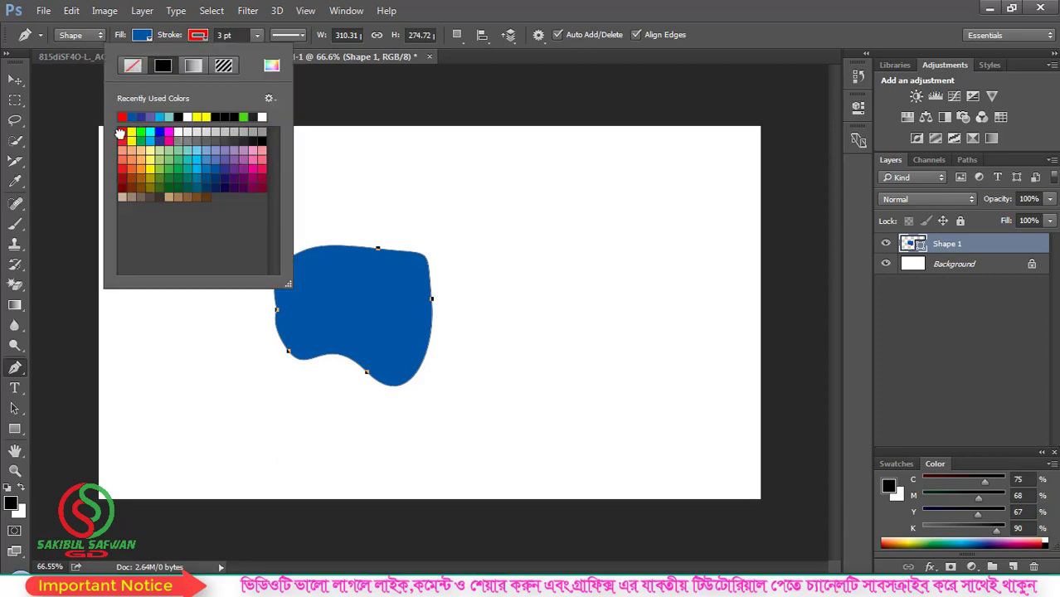
click(229, 35)
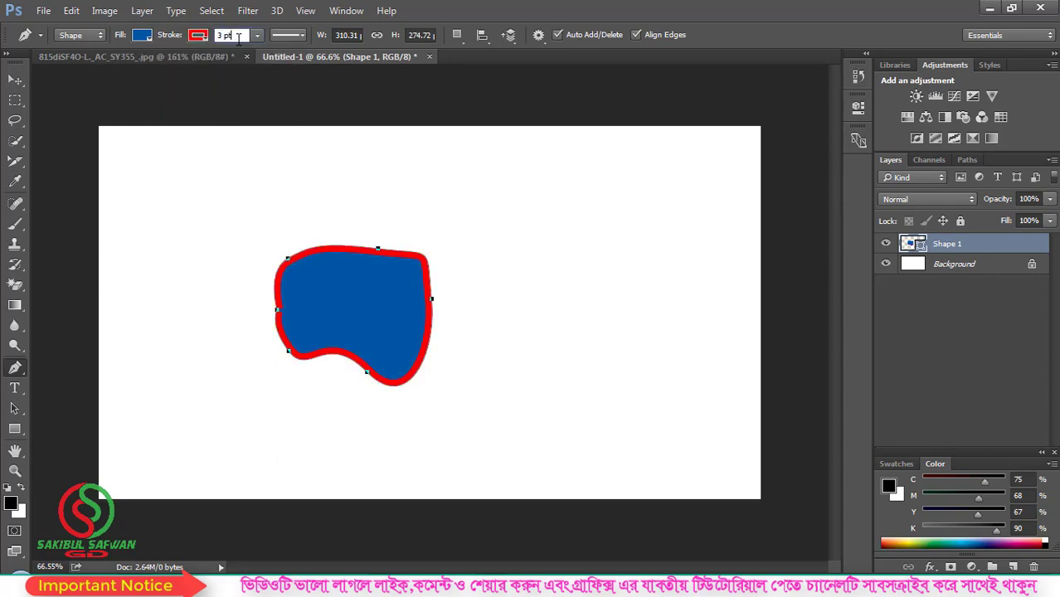
click(257, 35)
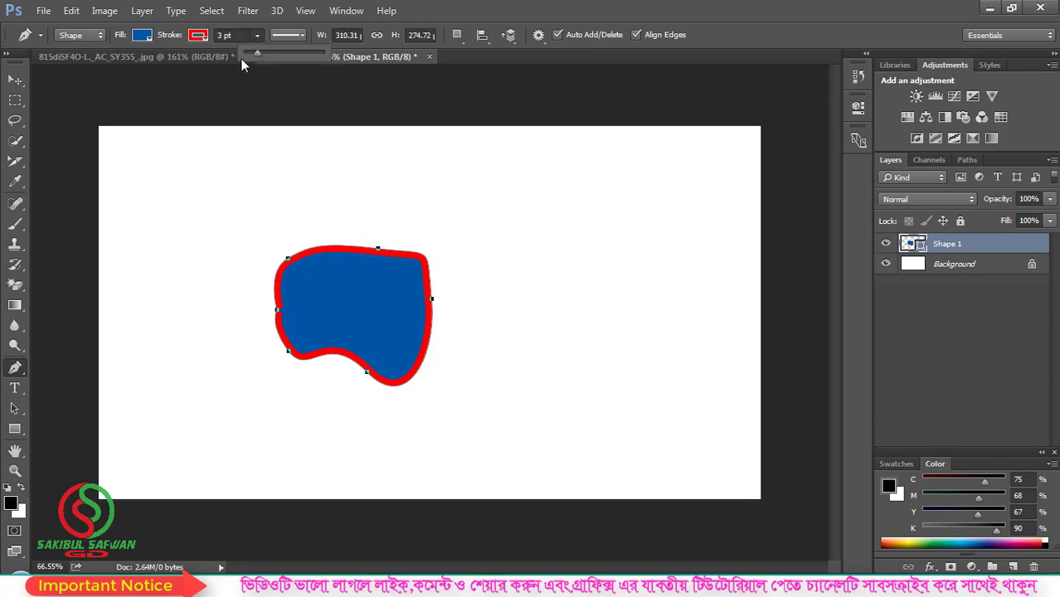
mouse_move(240, 58)
mouse_down()
mouse_move(276, 55)
mouse_move(243, 54)
mouse_up()
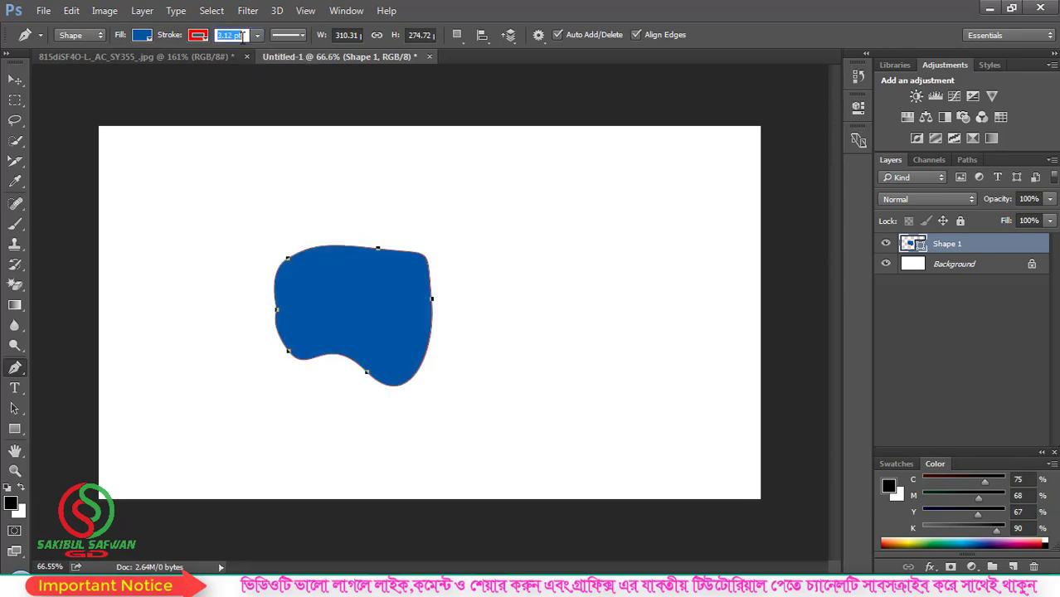
scroll(243, 37, up, 5)
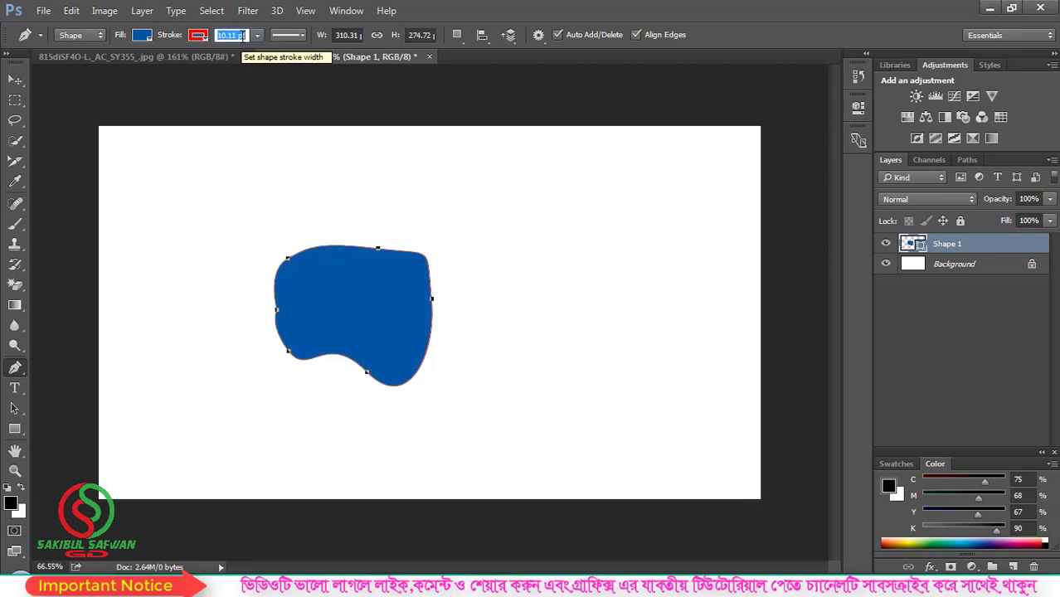
click(258, 35)
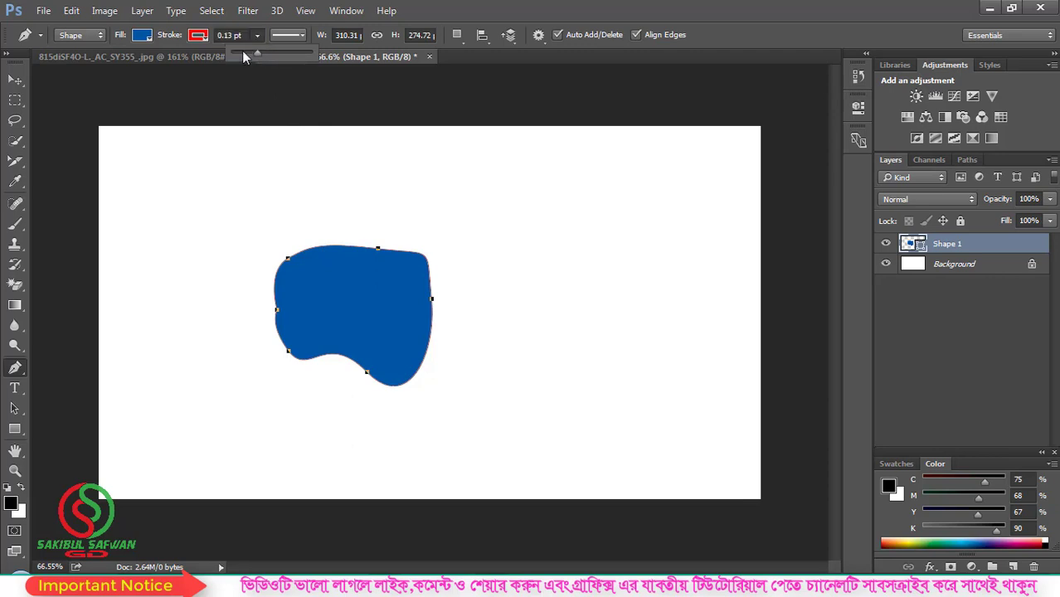
mouse_move(247, 52)
mouse_down()
mouse_move(258, 51)
mouse_move(245, 52)
mouse_up()
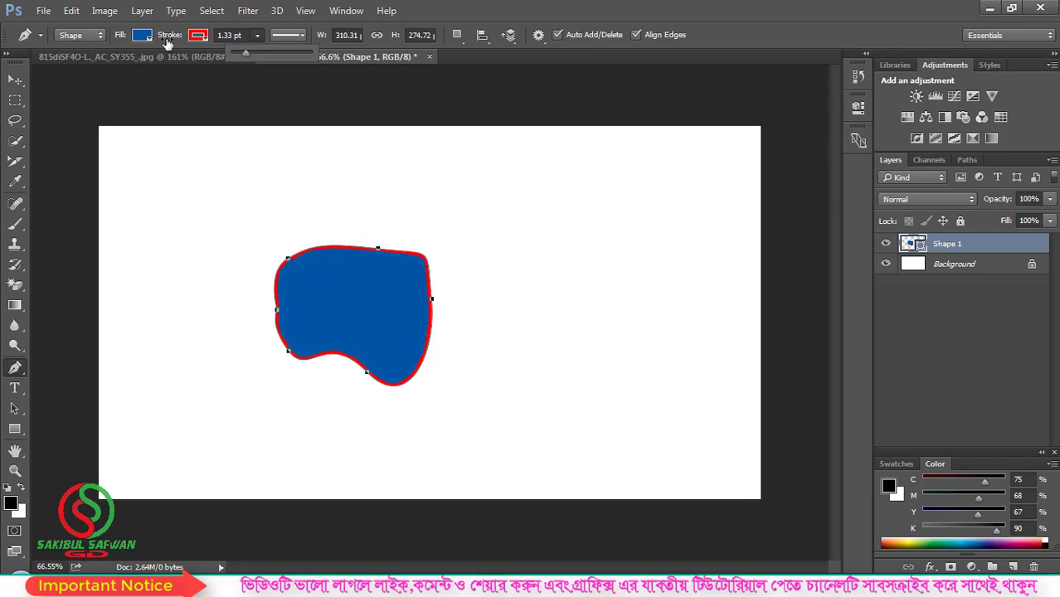
click(462, 15)
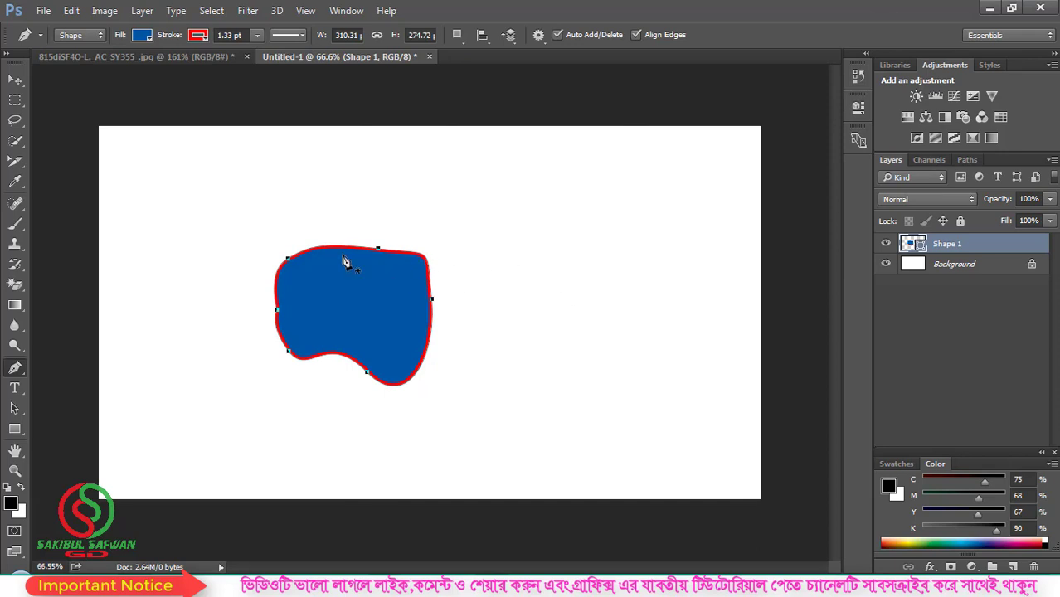
Draw a second closed curved shape about 368 by 398 px beside the blue shape, using the Pen Tool in Shape mode
drag(489, 221, 482, 251)
drag(482, 332, 486, 347)
drag(557, 370, 569, 370)
drag(614, 309, 623, 264)
drag(614, 218, 609, 214)
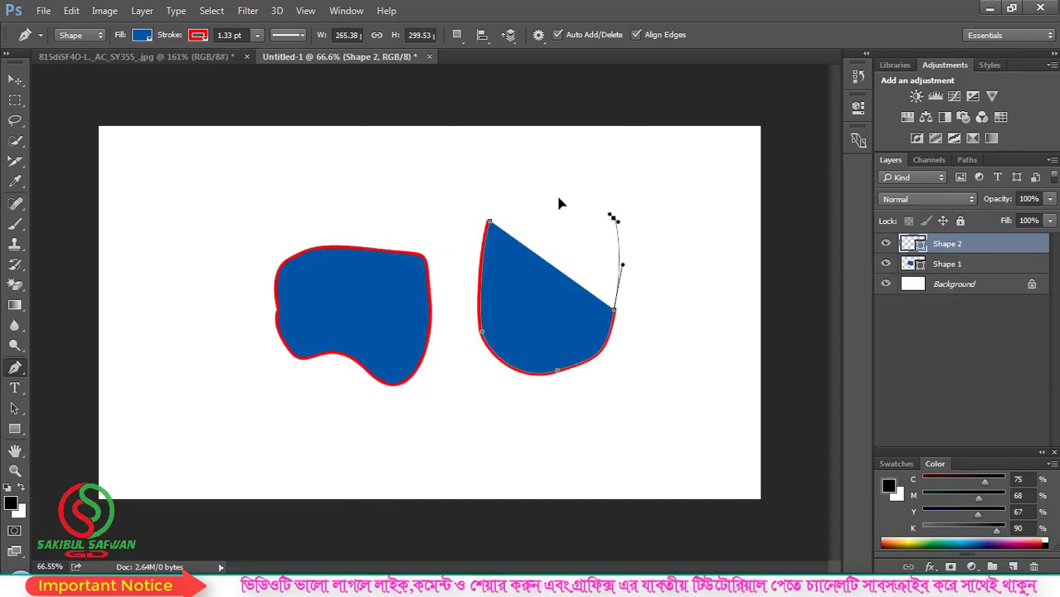
drag(535, 193, 483, 180)
drag(436, 178, 427, 203)
drag(449, 247, 455, 245)
click(490, 221)
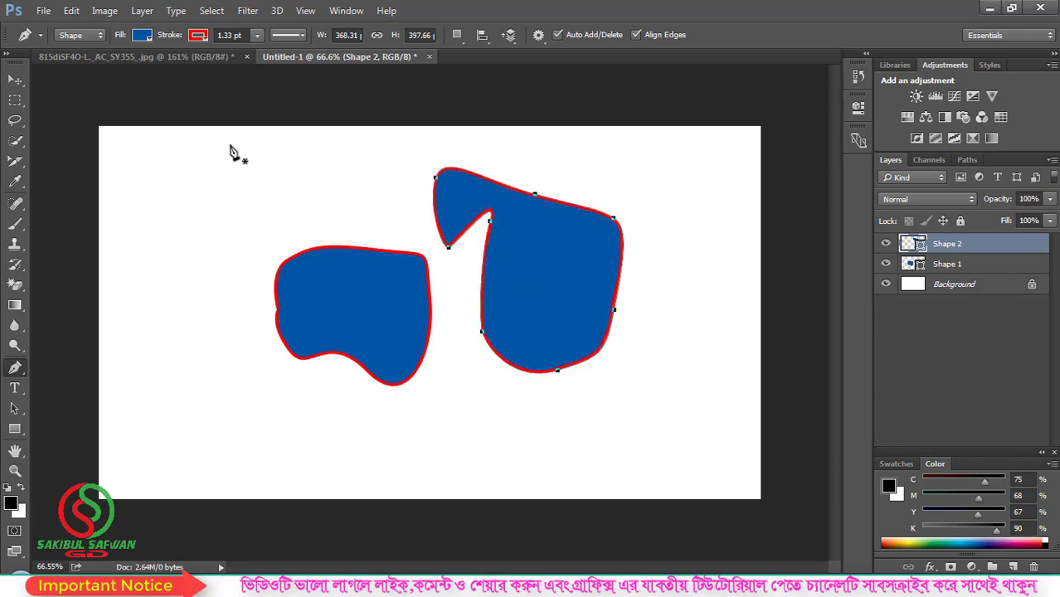
Try the second shape without a stroke and without a fill, settling on a red stroke and a red fill
click(202, 37)
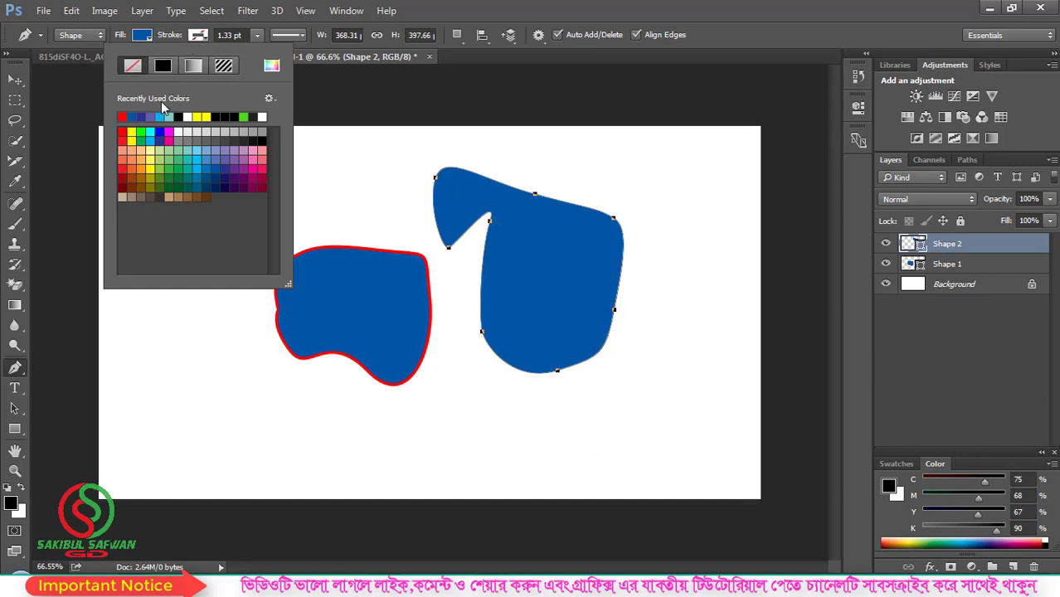
click(122, 136)
click(142, 39)
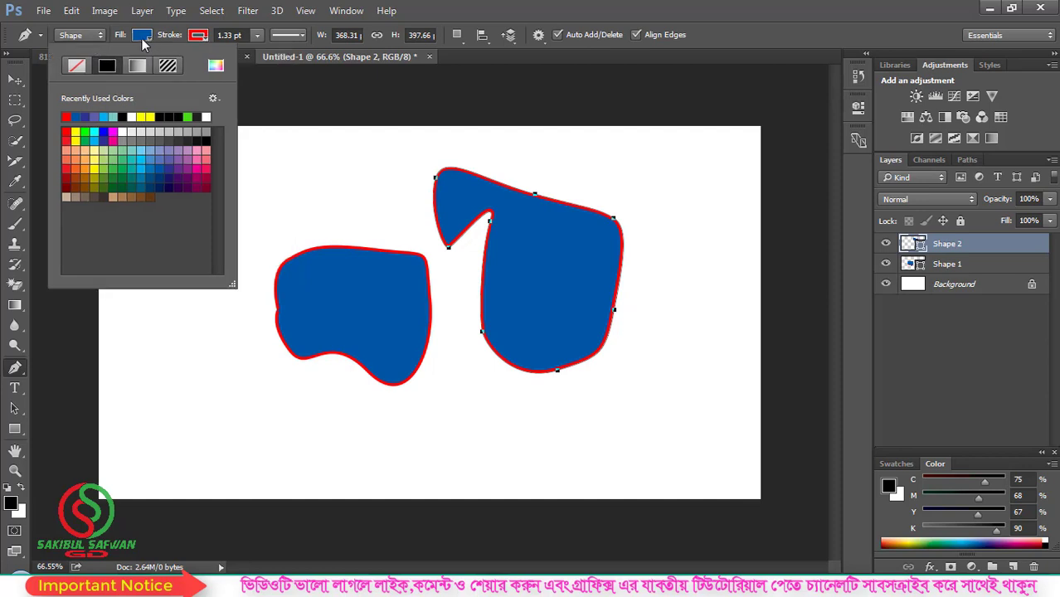
click(76, 66)
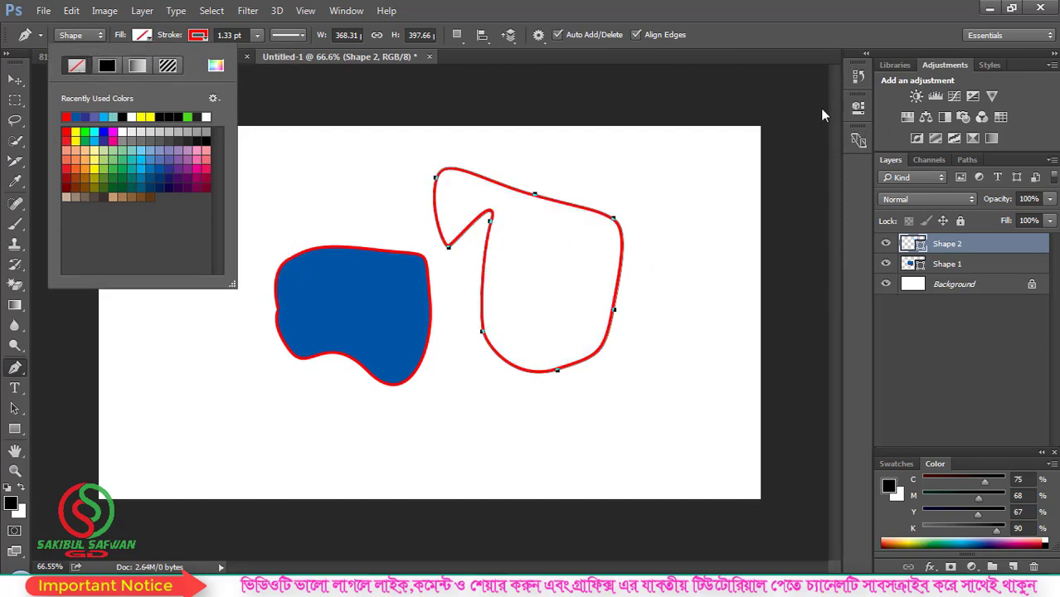
click(67, 136)
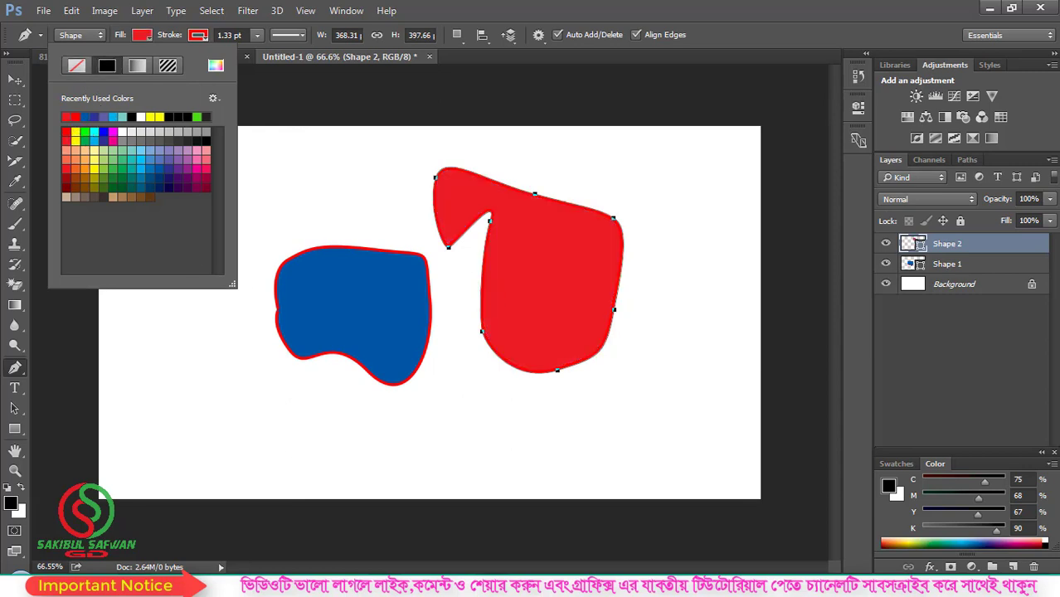
click(523, 24)
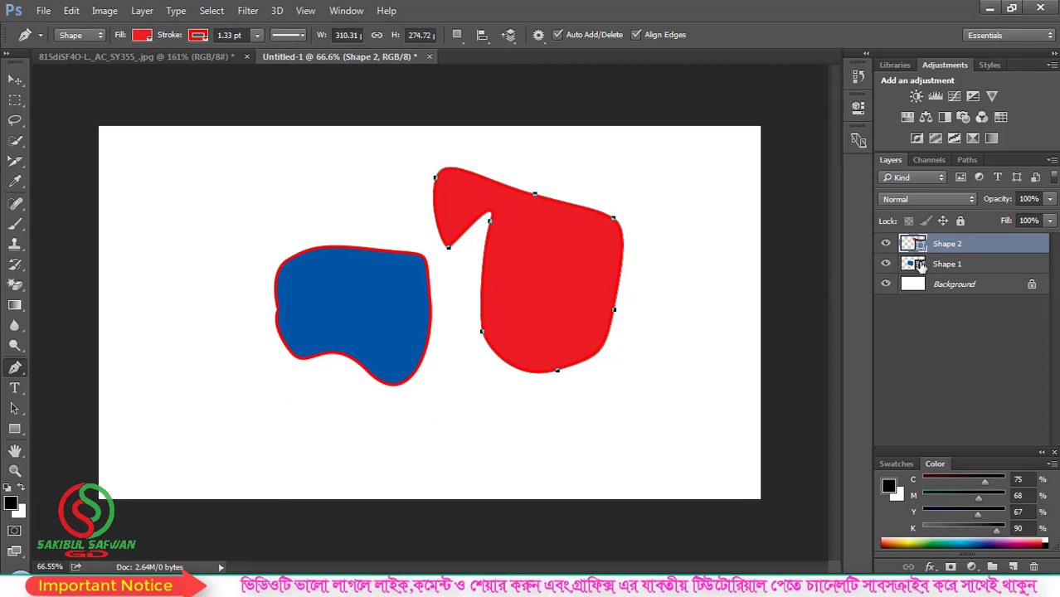
Change the fill colour of Shape 1 to bright green with the Color Picker
click(922, 265)
double_click(921, 266)
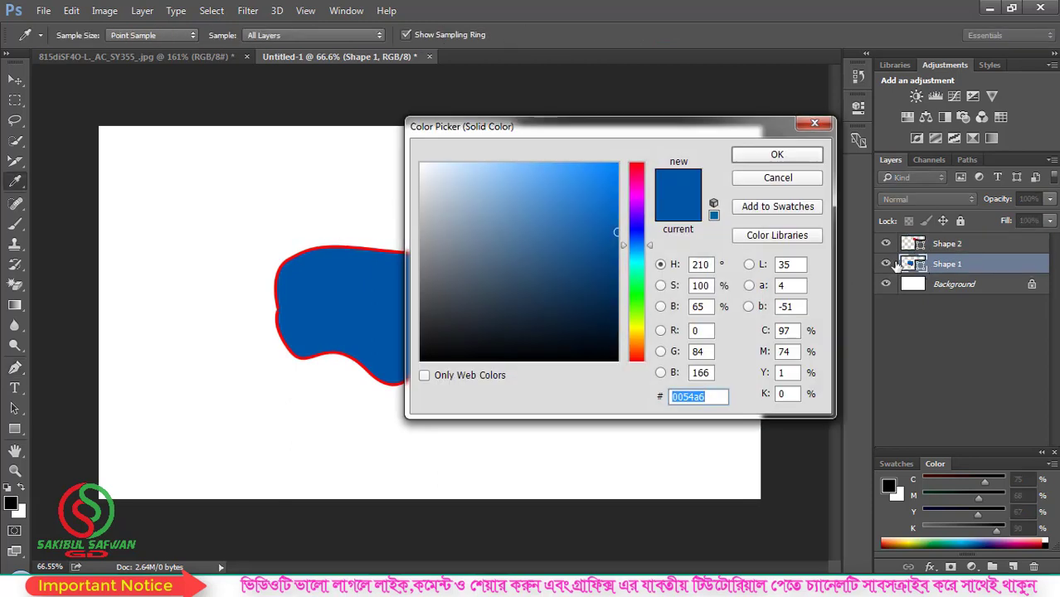
drag(712, 180, 685, 92)
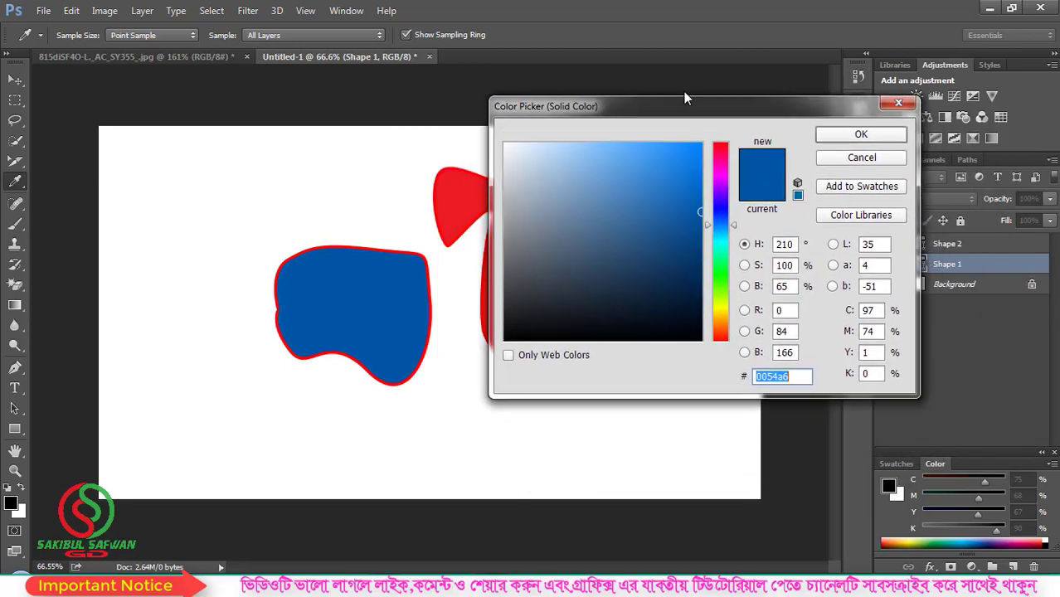
click(718, 147)
drag(719, 202, 719, 279)
click(682, 161)
drag(681, 160, 687, 136)
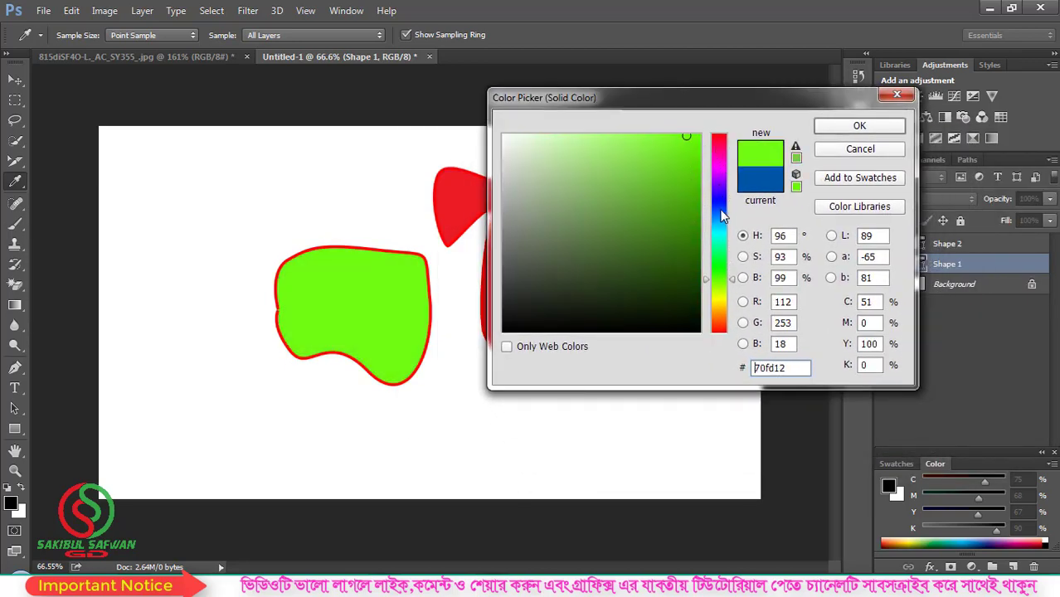
drag(722, 216, 722, 281)
click(836, 127)
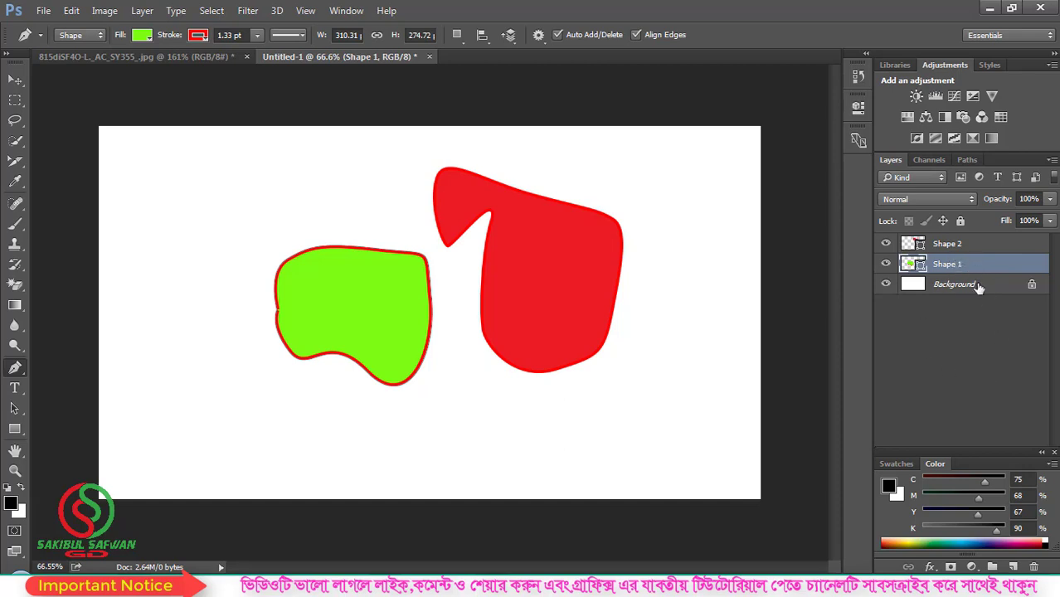
Select the Shape 2 layer and close the untitled shapes document without saving it
click(1002, 247)
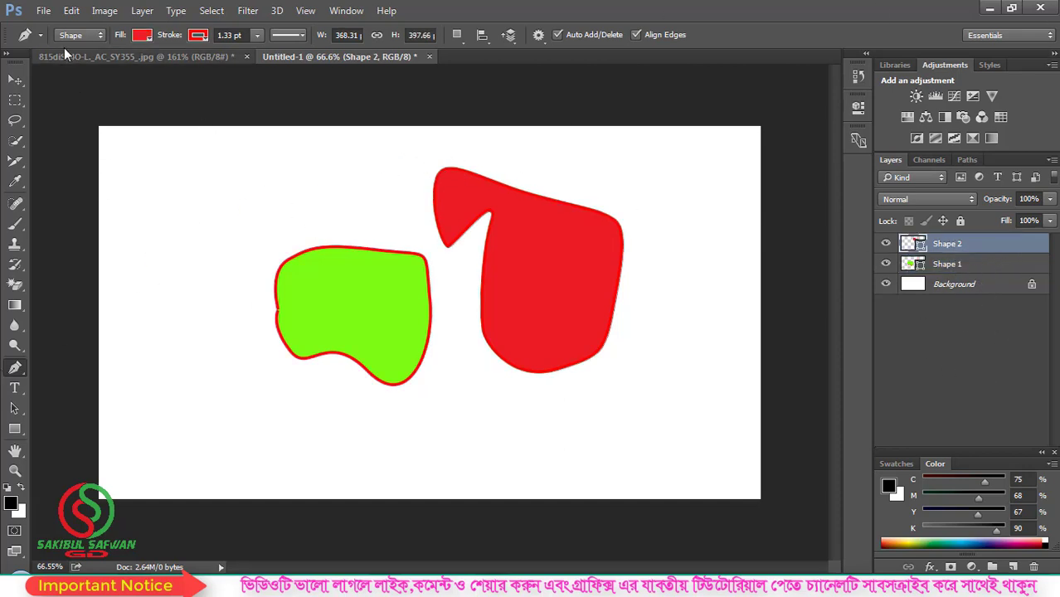
click(429, 57)
click(535, 233)
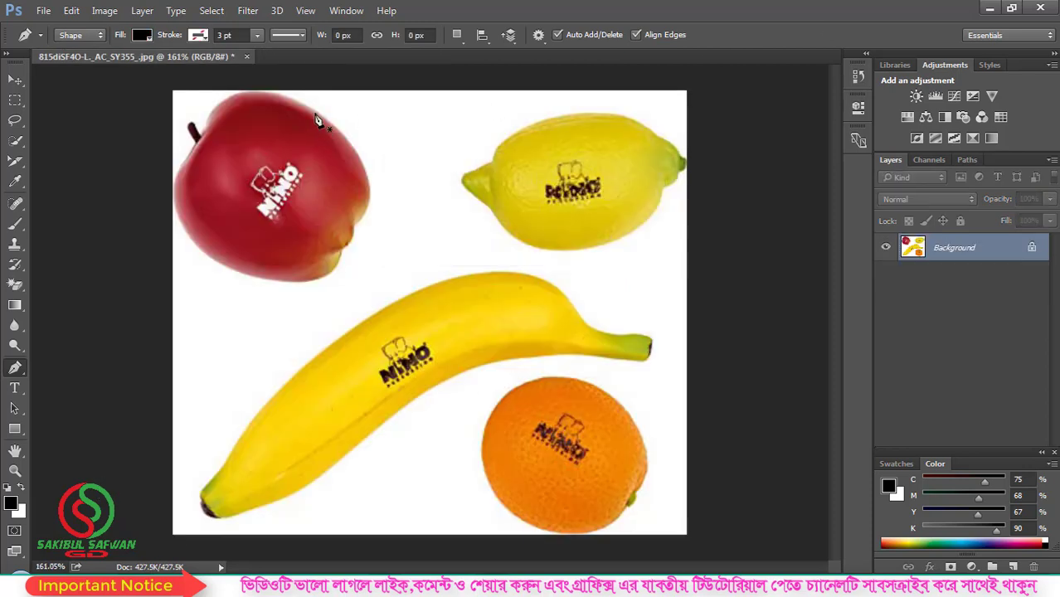
Set the Pen Tool to Path mode for tracing in the fruit image
click(95, 37)
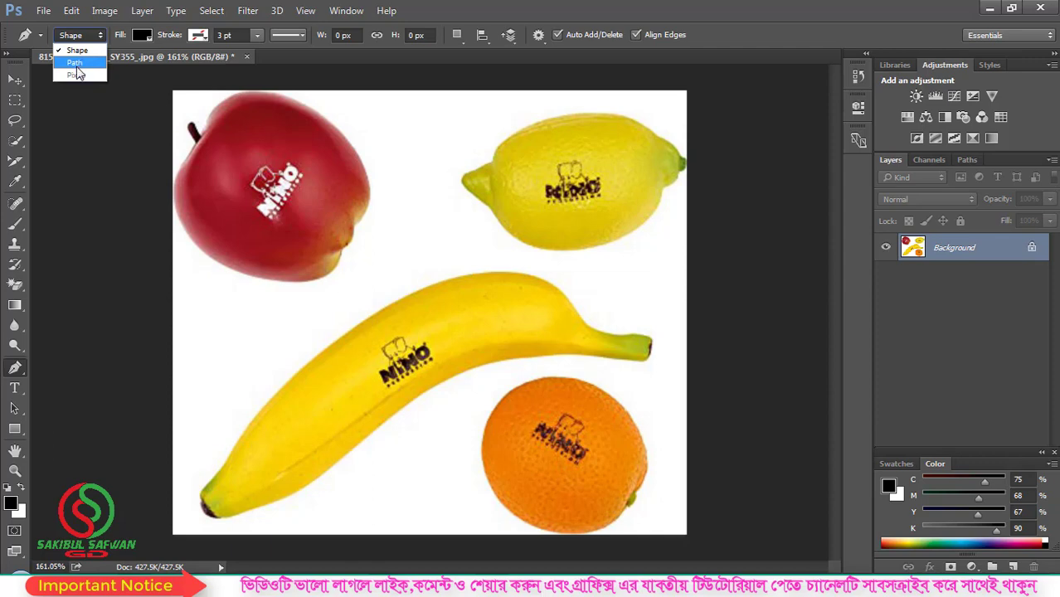
click(76, 65)
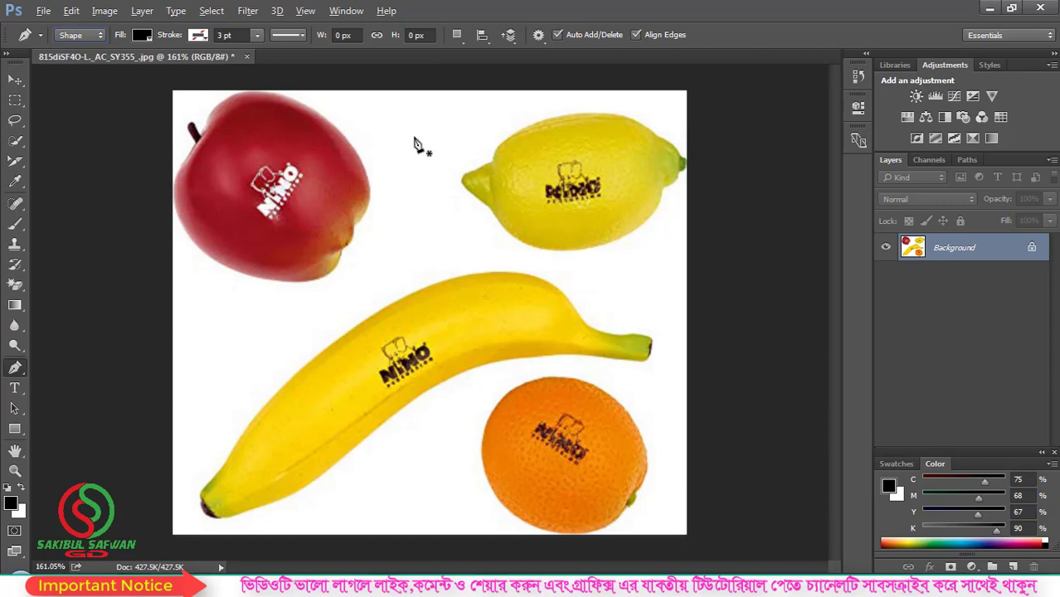
key(alt)
click(691, 20)
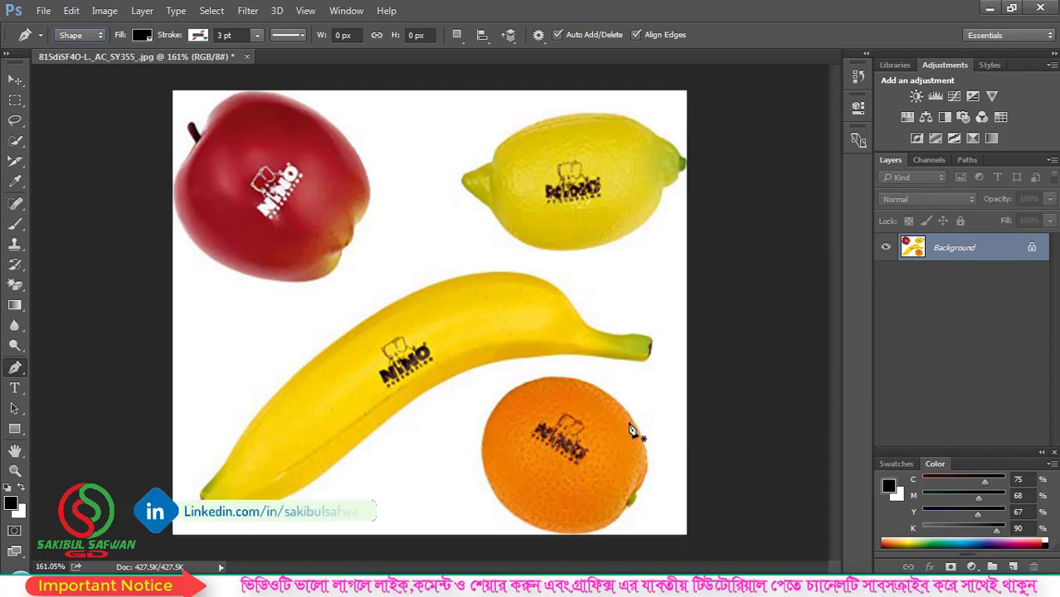
key(p)
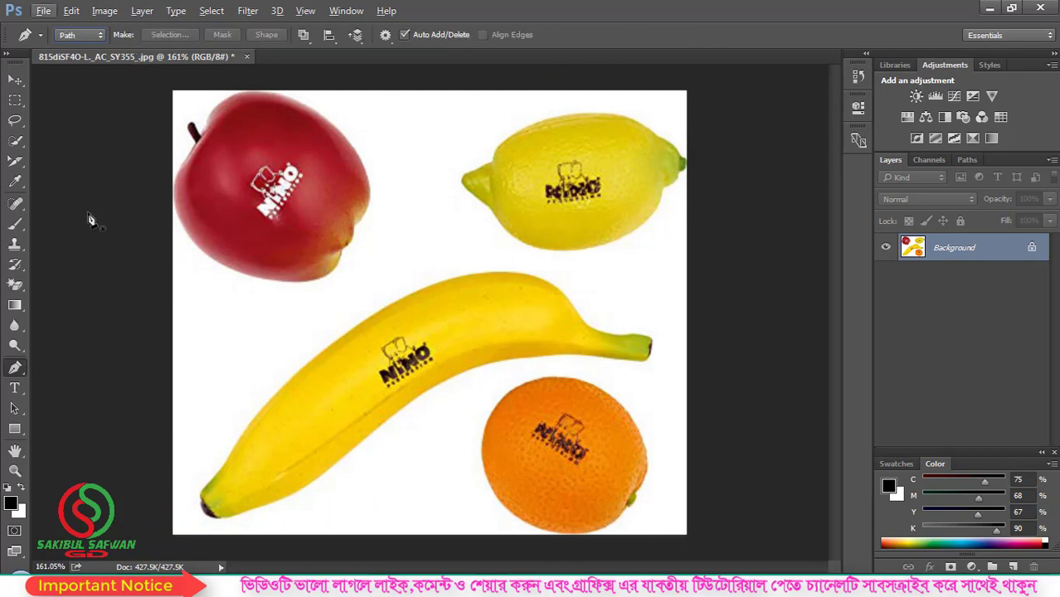
click(16, 80)
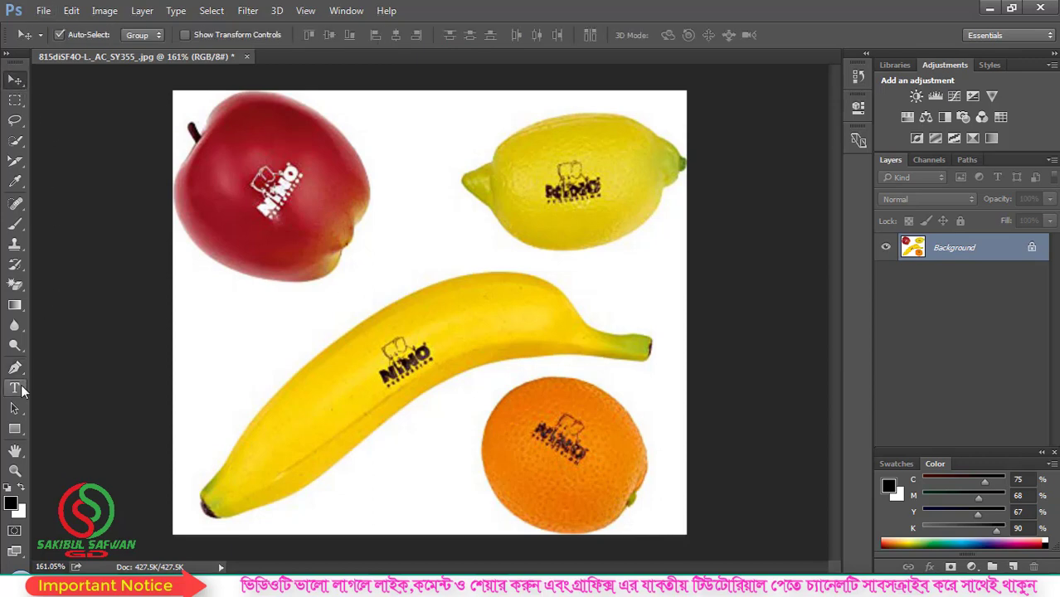
right_click(15, 368)
click(62, 365)
Start a path on the orange's upper-left edge and curve it over the top to the upper-right edge
scroll(622, 531, up, 2)
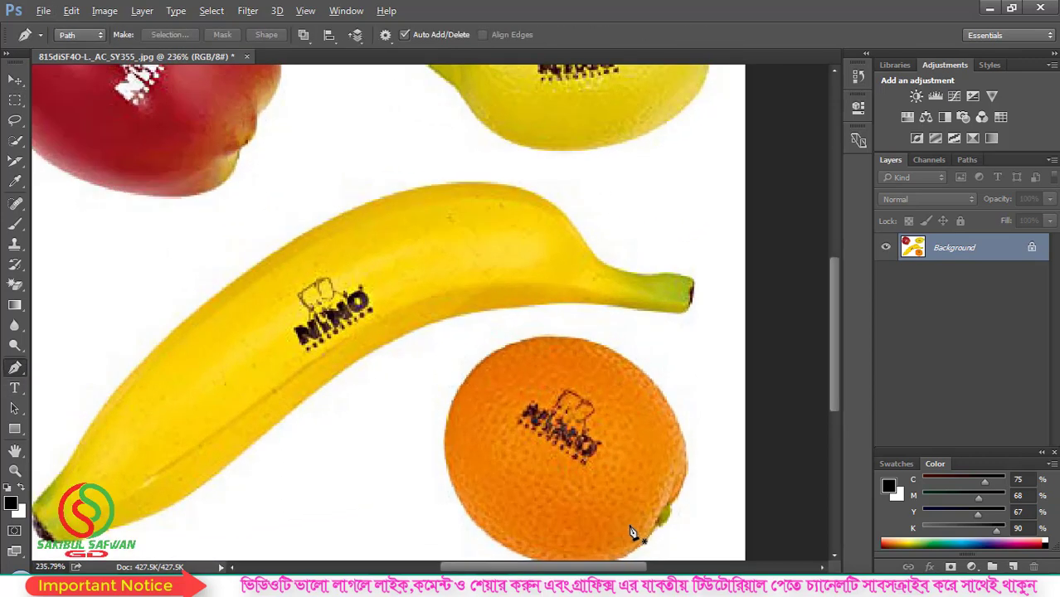
scroll(630, 532, up, 1)
scroll(635, 419, up, 1)
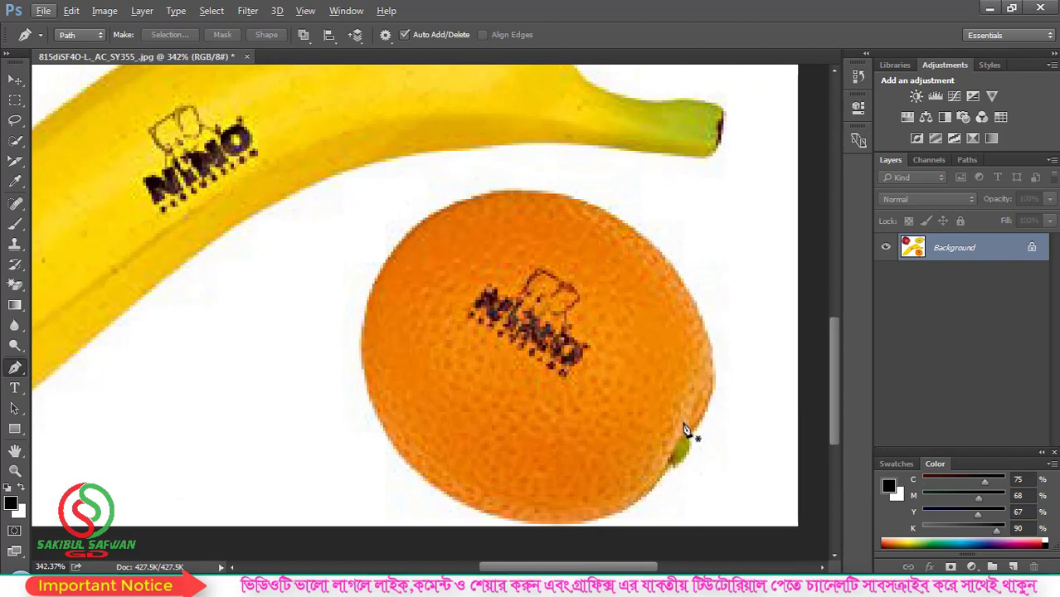
click(396, 247)
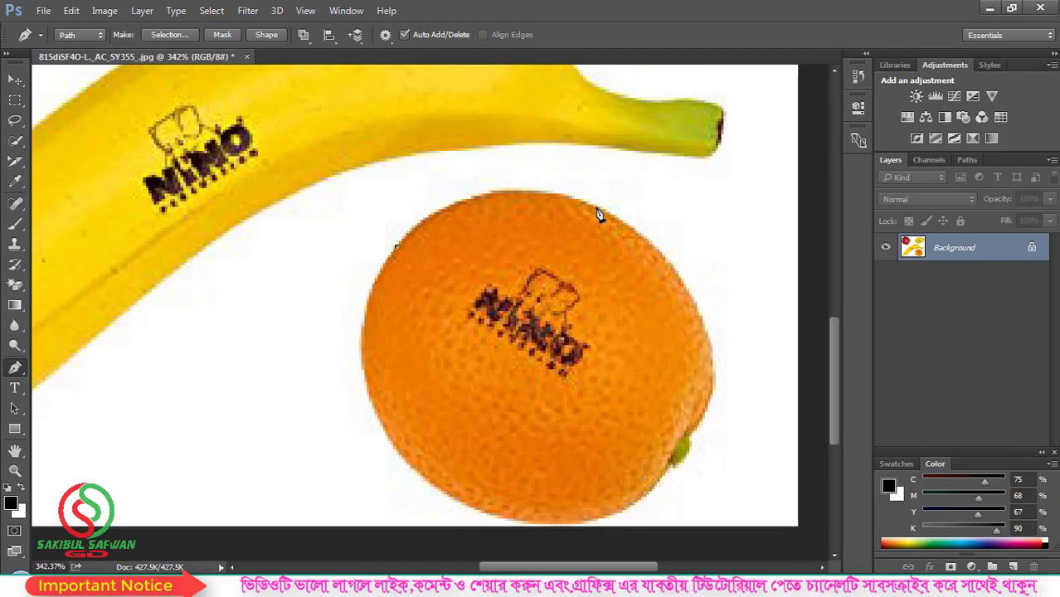
drag(596, 206, 734, 257)
drag(733, 257, 730, 251)
scroll(727, 390, down, 1)
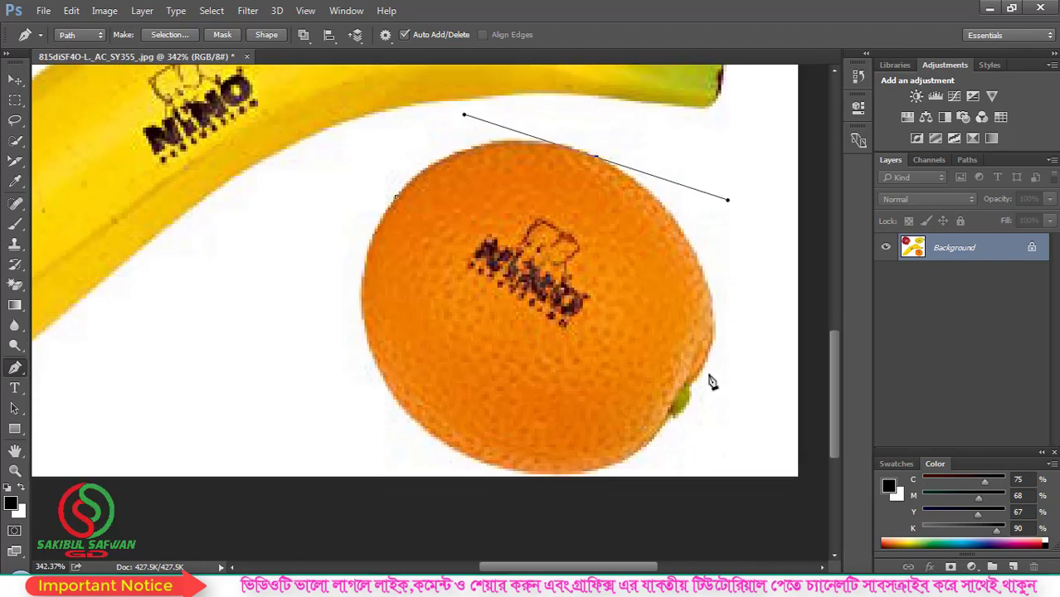
Shorten the outgoing handle of the upper-right anchor and curve the path down to the orange's right edge
drag(711, 343, 711, 390)
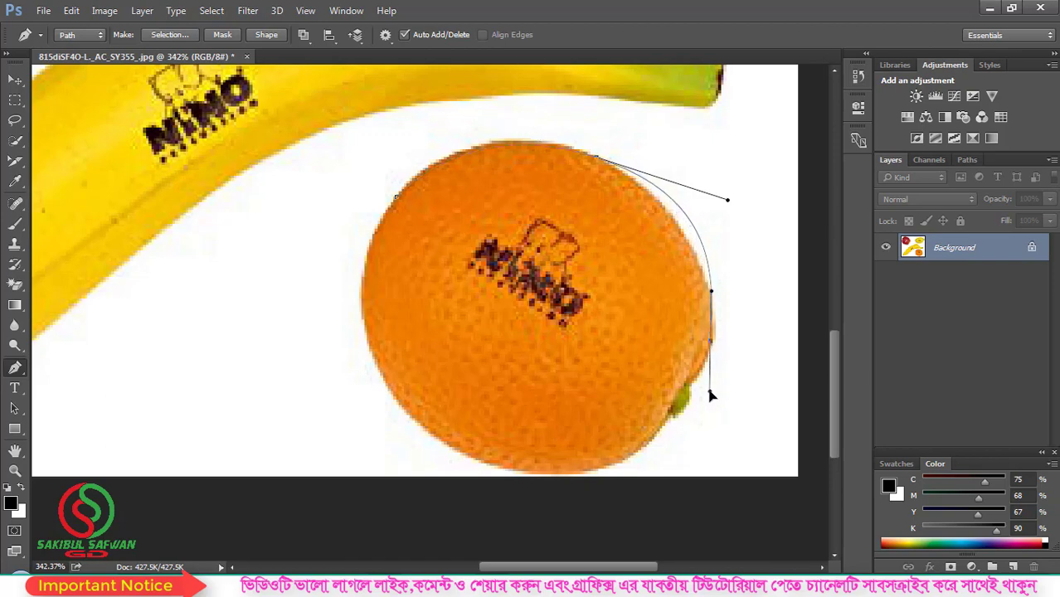
key(ctrl+z)
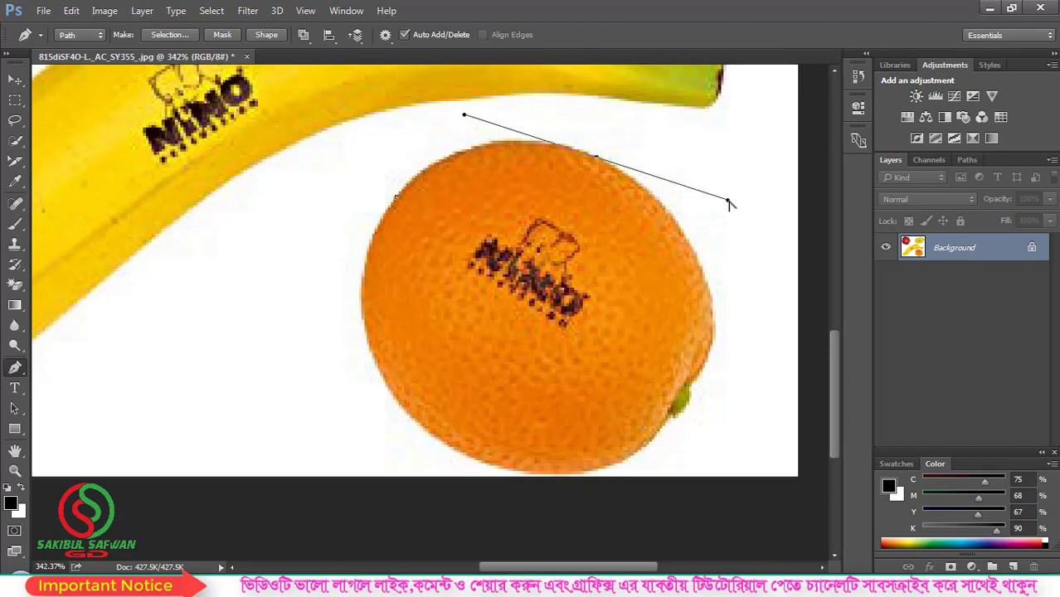
drag(727, 201, 663, 198)
scroll(685, 253, down, 3)
drag(711, 261, 725, 340)
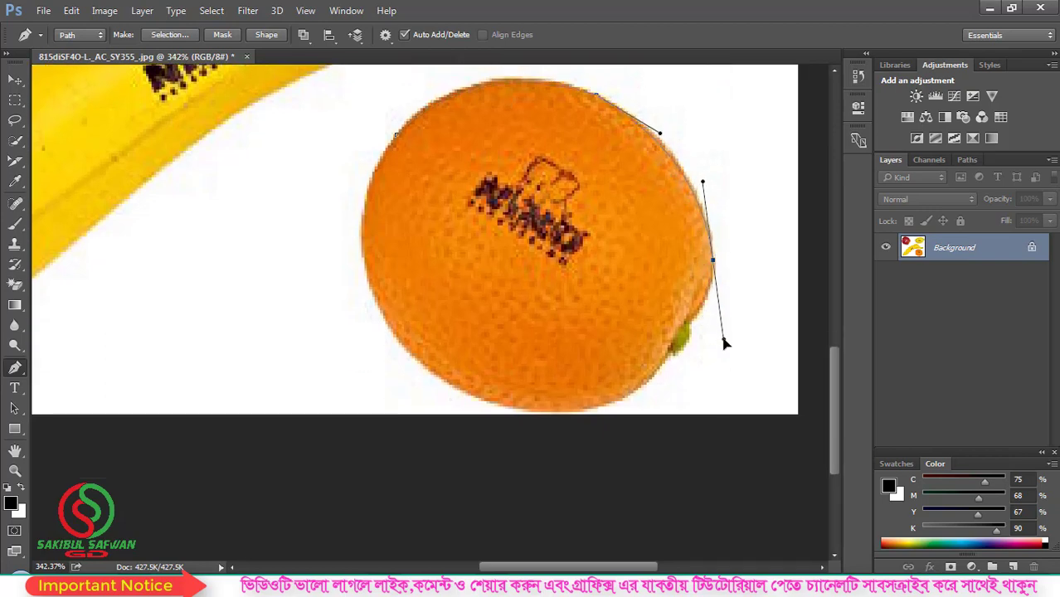
scroll(725, 282, down, 1)
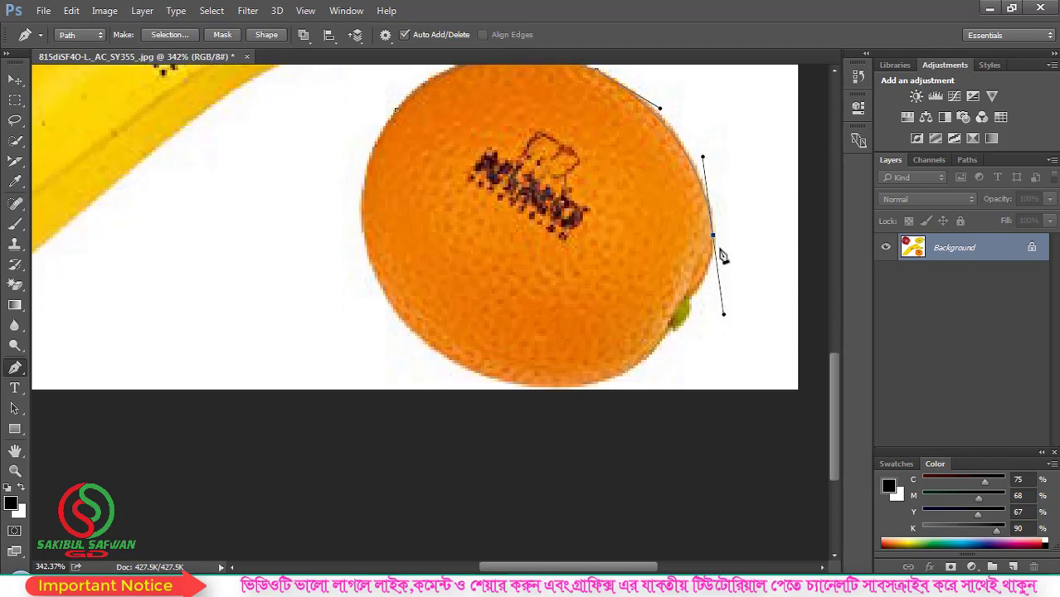
Remove the right-edge anchor's outgoing handle and curve the path to the upper end of the green stem
click(691, 300)
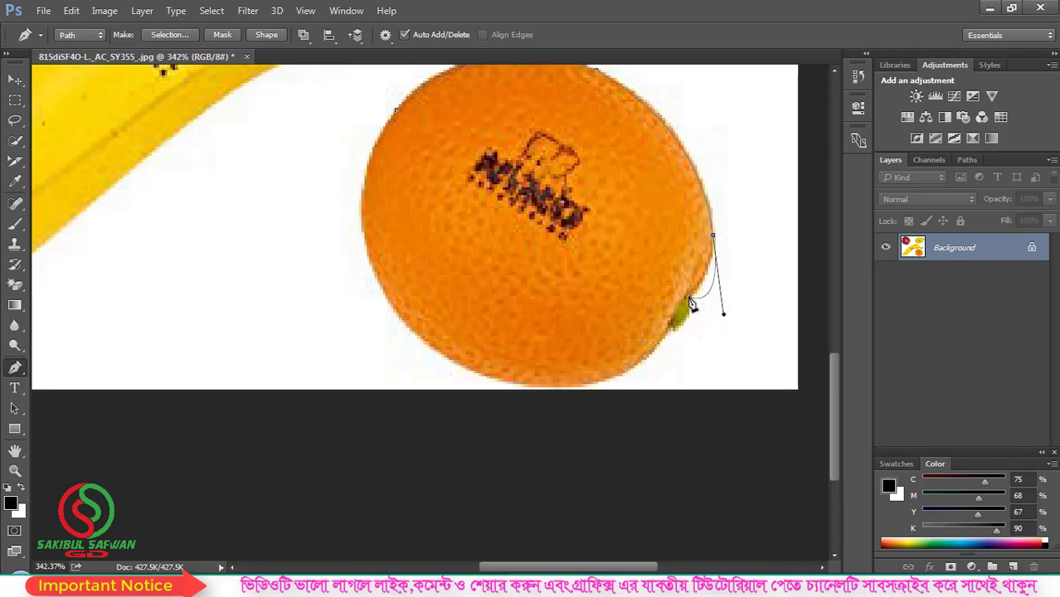
alt+scroll(691, 304, up, 2)
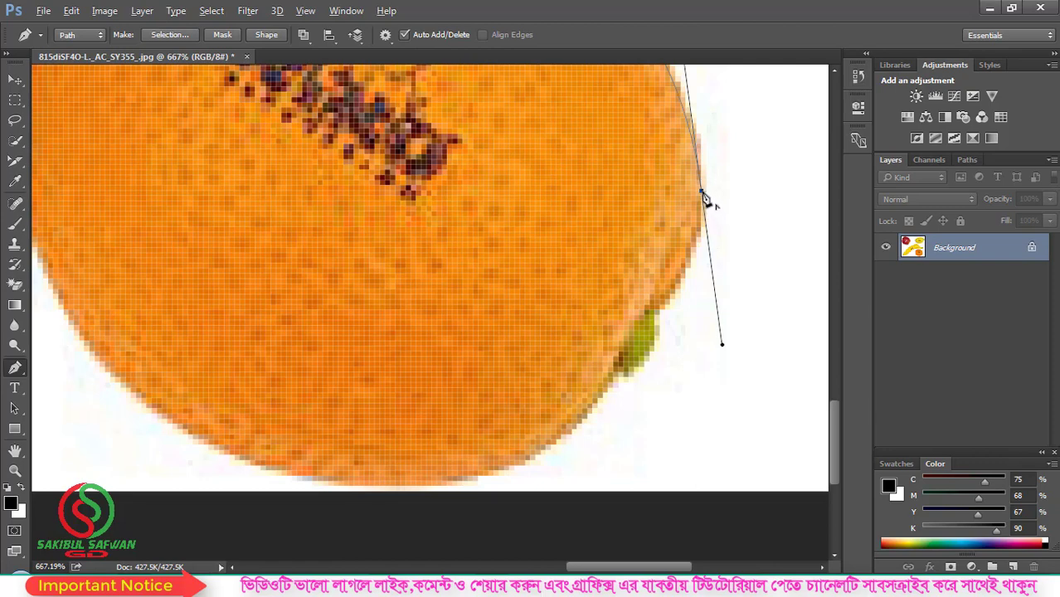
alt+click(702, 195)
drag(655, 315, 603, 360)
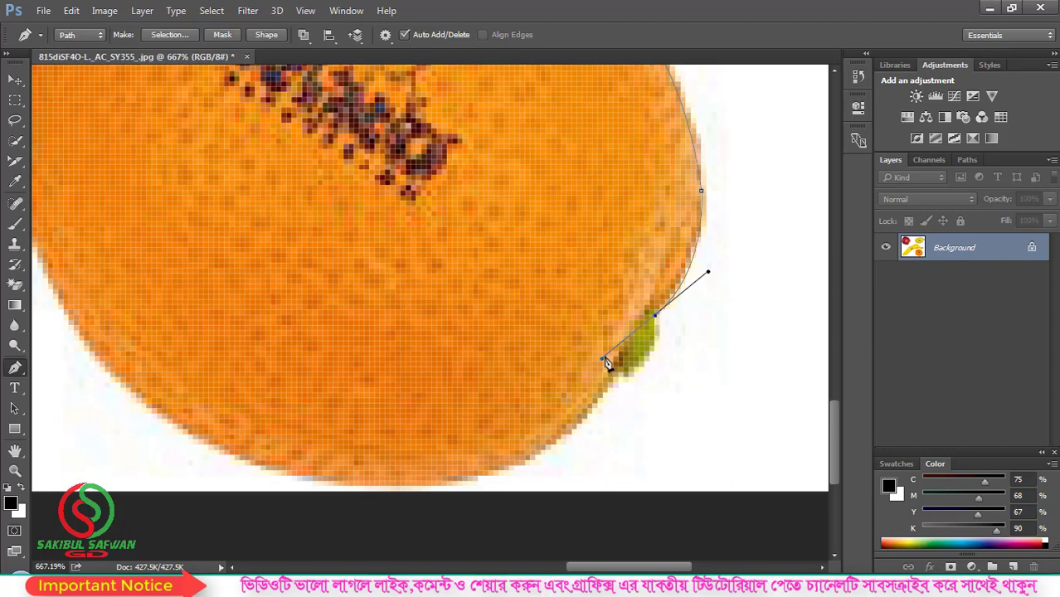
Curve the path around the green stem to its lower end and angle the outgoing handle along the orange's edge
drag(613, 383, 531, 446)
key(ctrl+z)
drag(604, 358, 577, 344)
scroll(633, 373, down, 1)
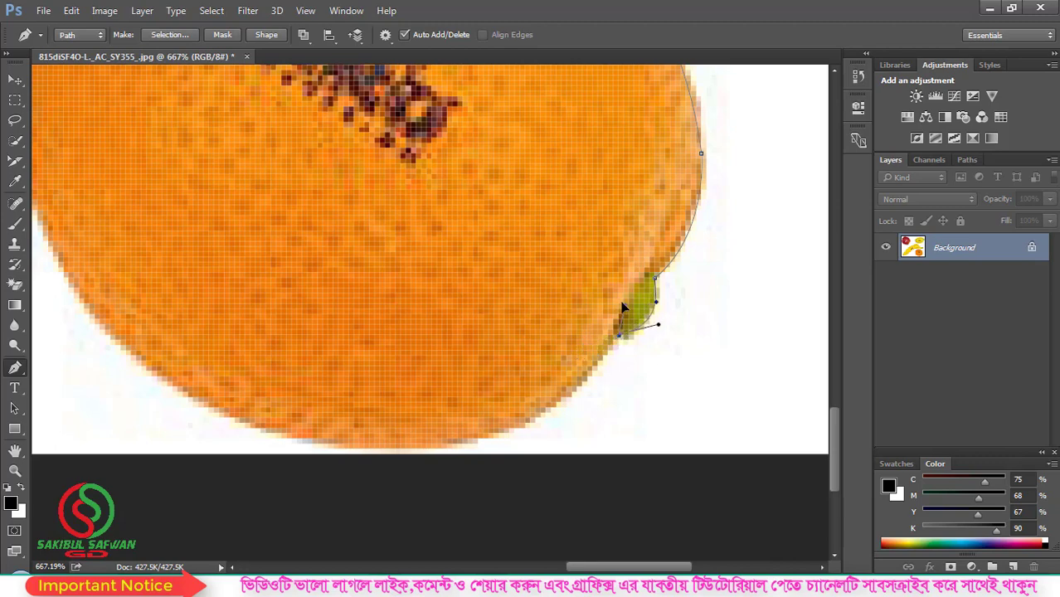
click(603, 358)
Curve the path along the orange's bottom to its lower-left edge and shorten the new anchor's outgoing handle
scroll(601, 378, down, 2)
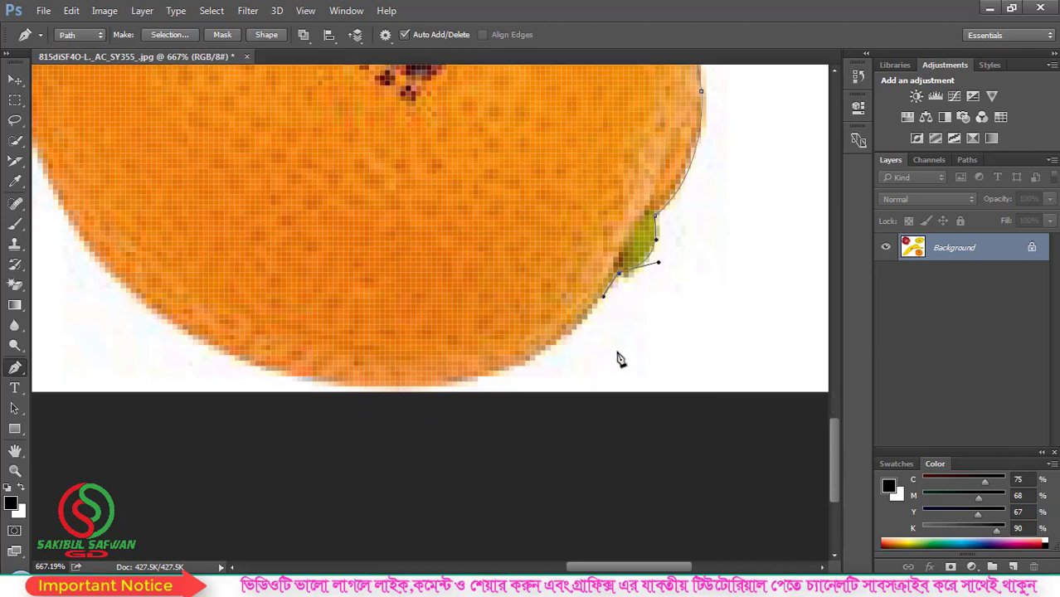
drag(215, 348, 120, 231)
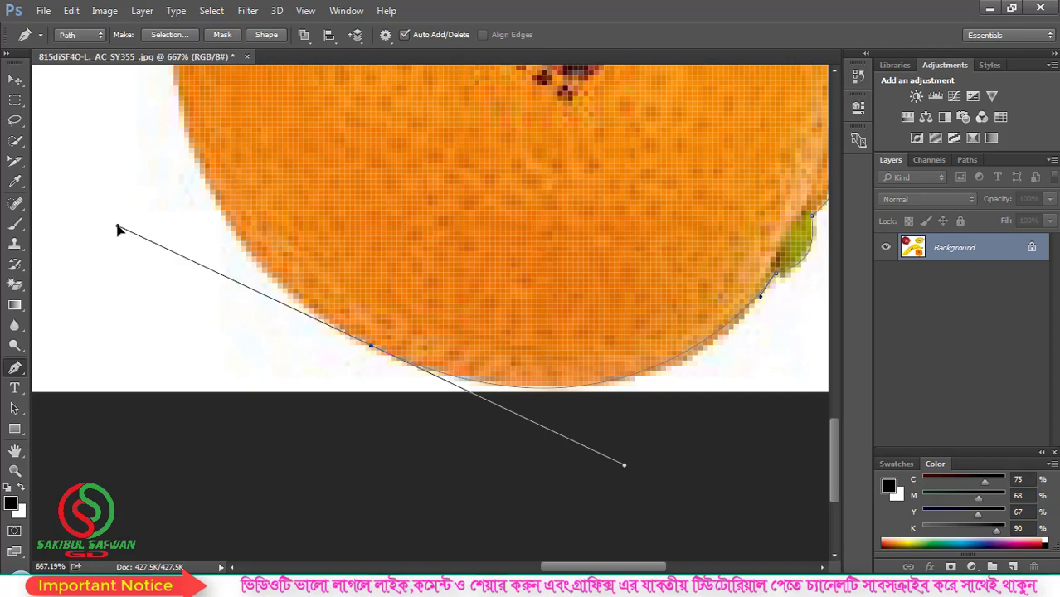
drag(119, 230, 251, 275)
Curve the path up the orange's left edge with an anchor just below the starting point
scroll(264, 317, up, 2)
scroll(263, 319, up, 2)
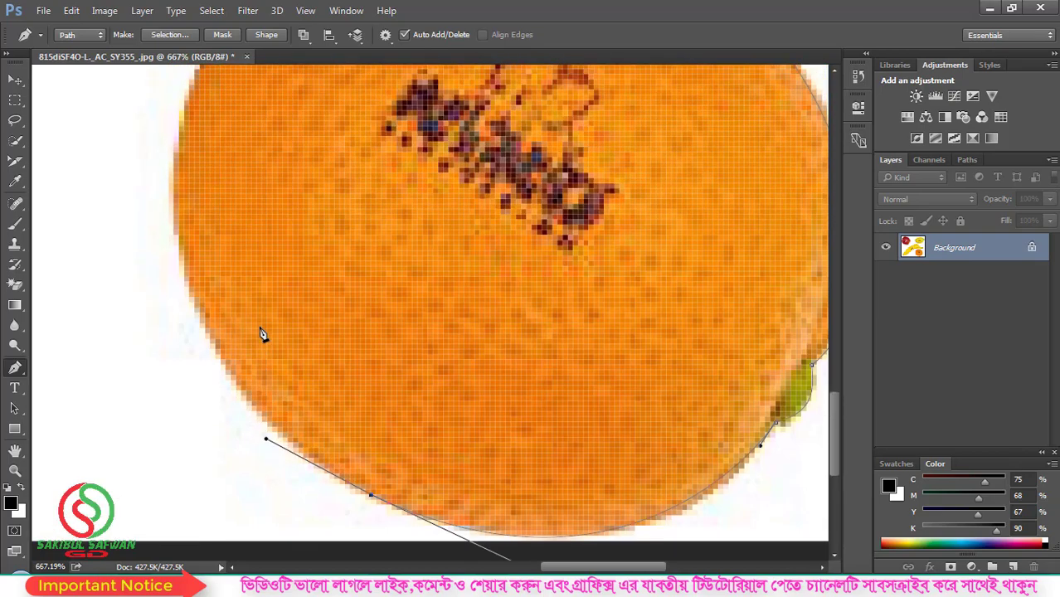
scroll(261, 327, down, 1)
scroll(249, 320, up, 2)
scroll(233, 186, down, 1)
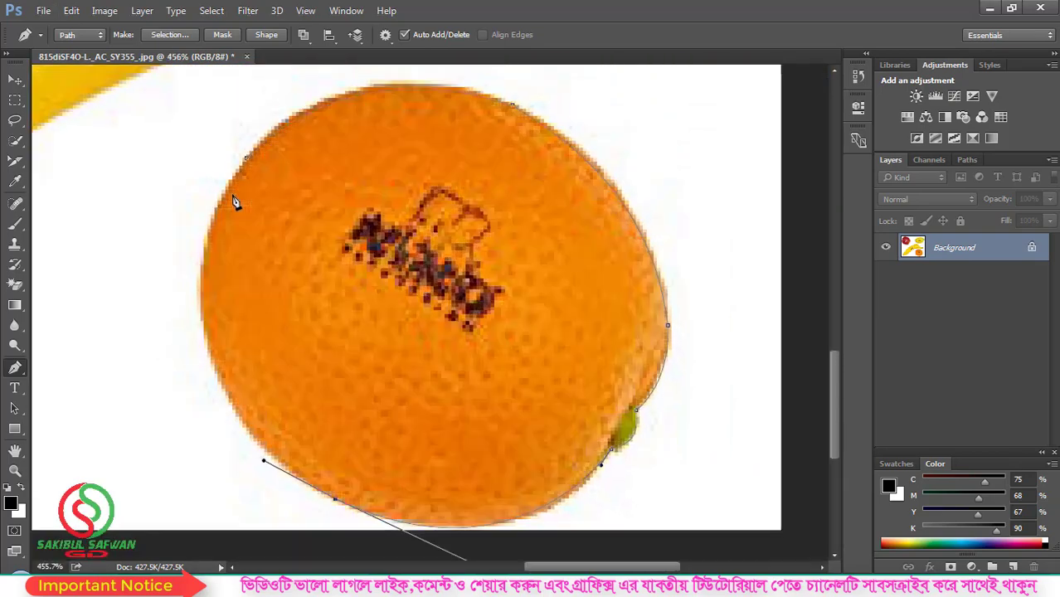
drag(210, 230, 231, 97)
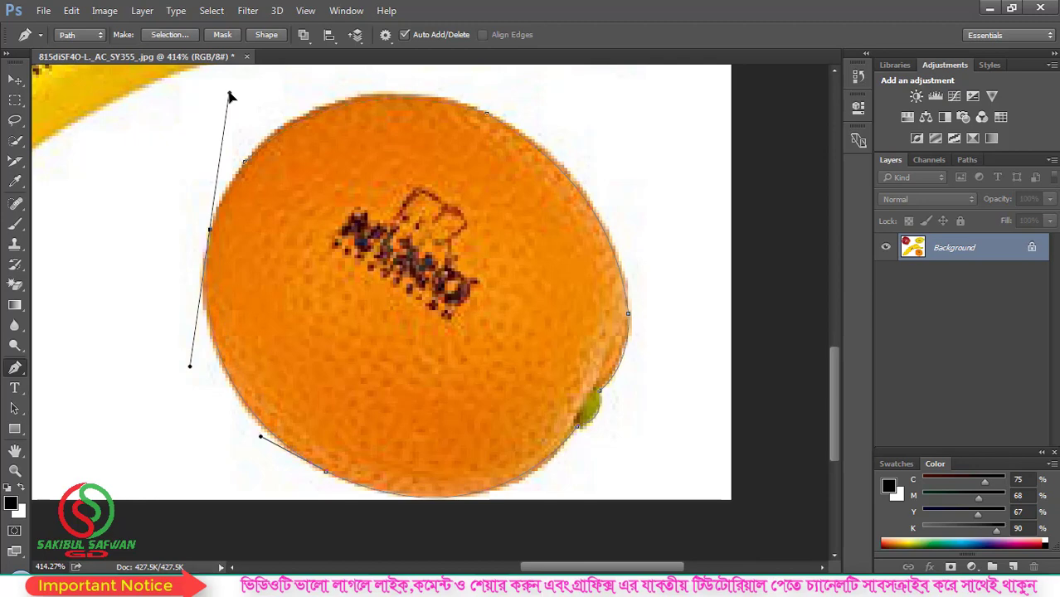
Shorten the left-edge anchor's outgoing handle and close the path with a curve at the starting point on the orange's upper-left edge
drag(231, 97, 224, 188)
scroll(237, 160, up, 2)
scroll(251, 170, up, 2)
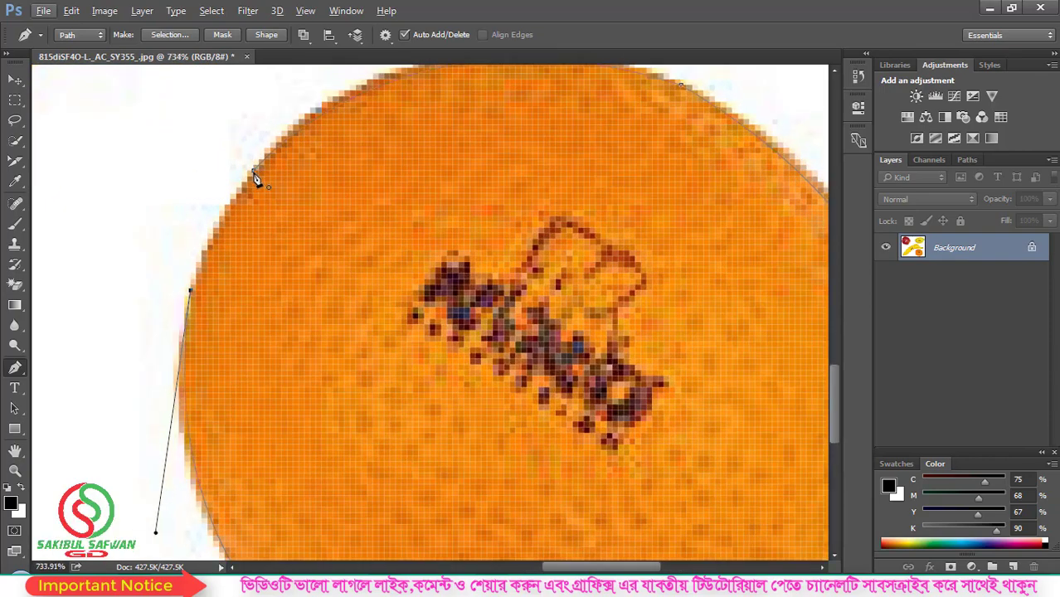
drag(218, 206, 284, 148)
scroll(283, 149, down, 4)
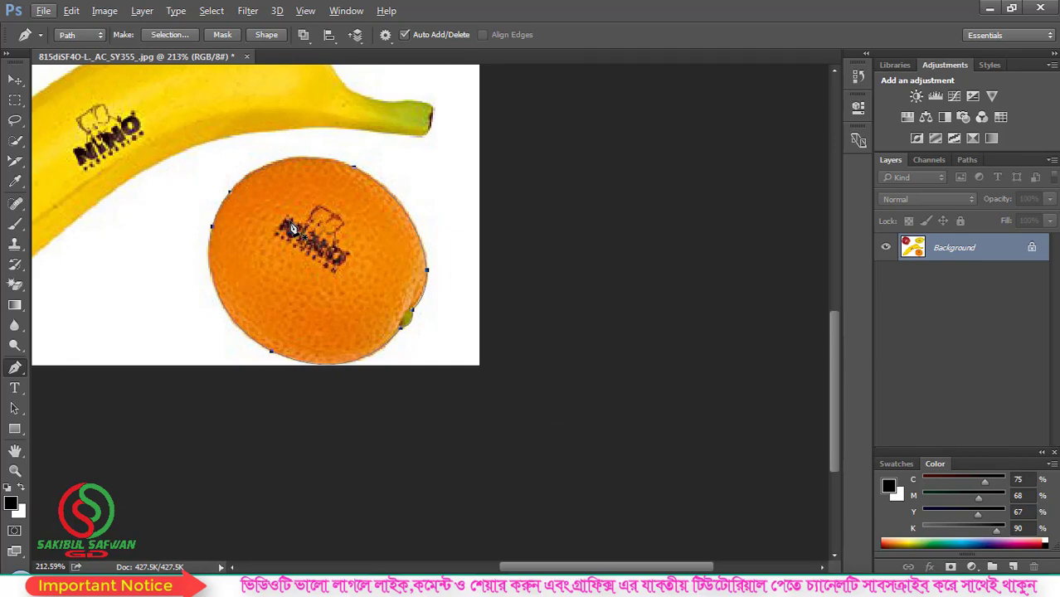
Try converting the closed orange path to a selection, once directly and once with a 0-pixel feather radius, reverting to the path each time
key(ctrl+Return)
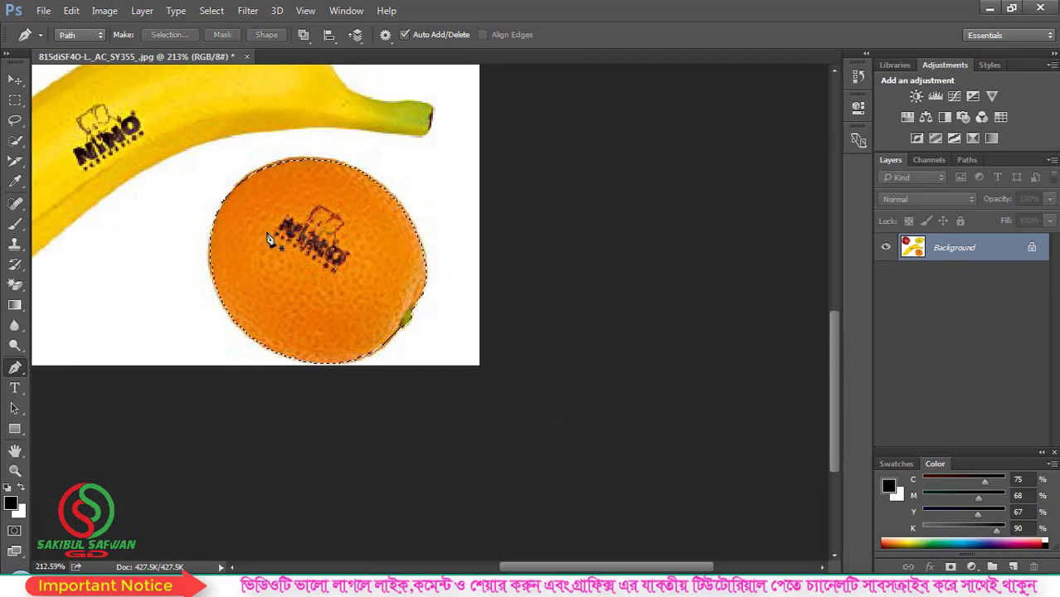
key(ctrl+d)
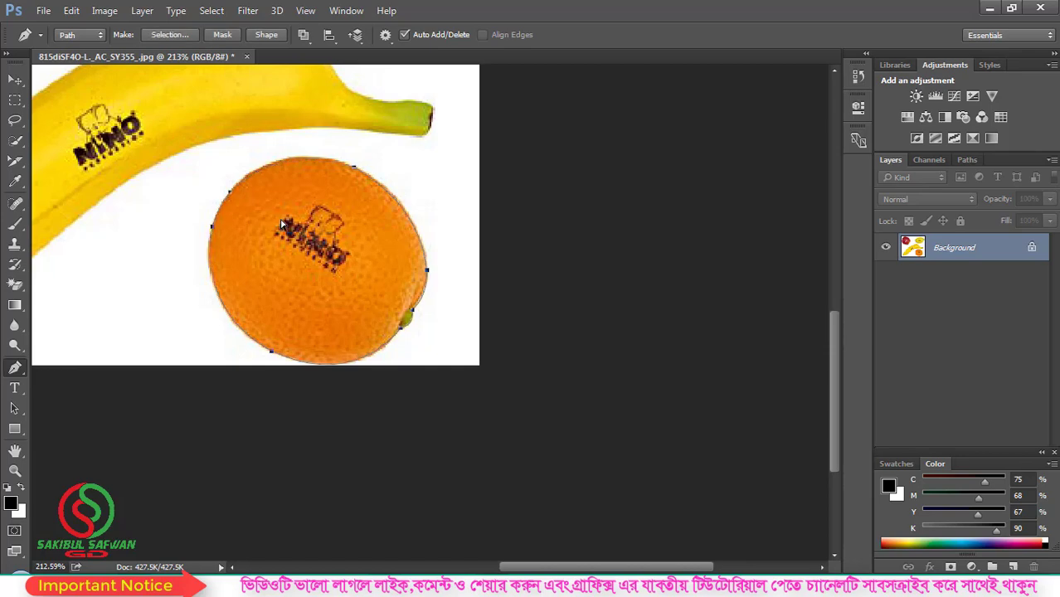
click(170, 35)
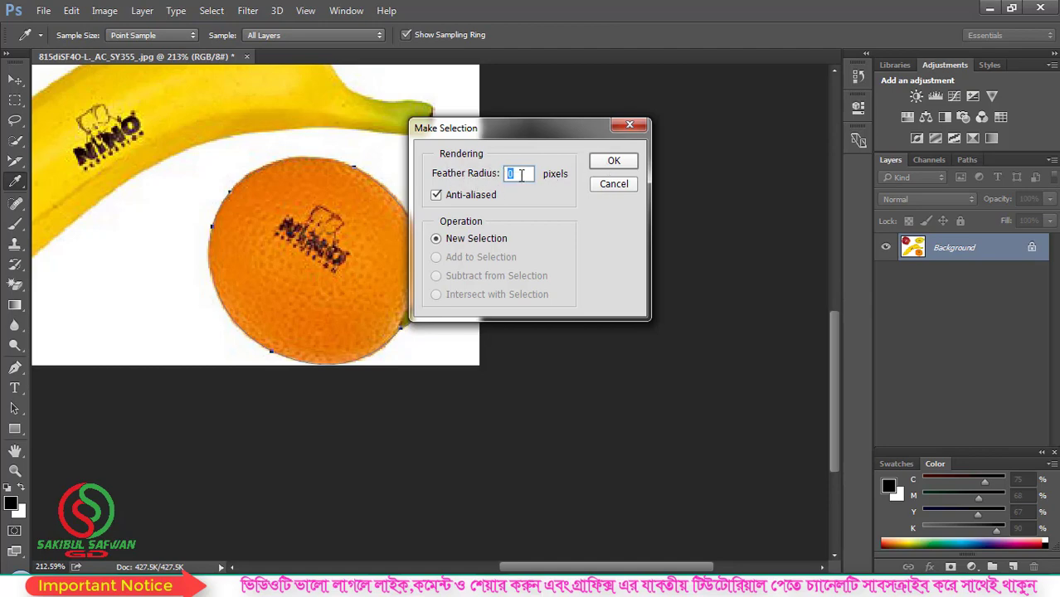
click(613, 165)
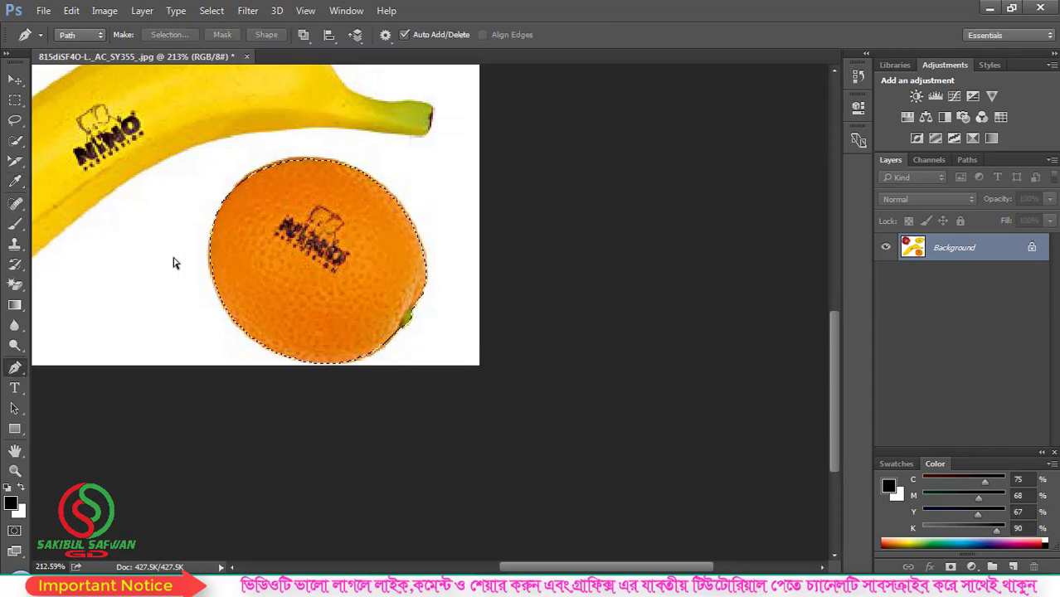
key(ctrl+d)
Make a selection from the orange path and copy the selected orange
right_click(303, 189)
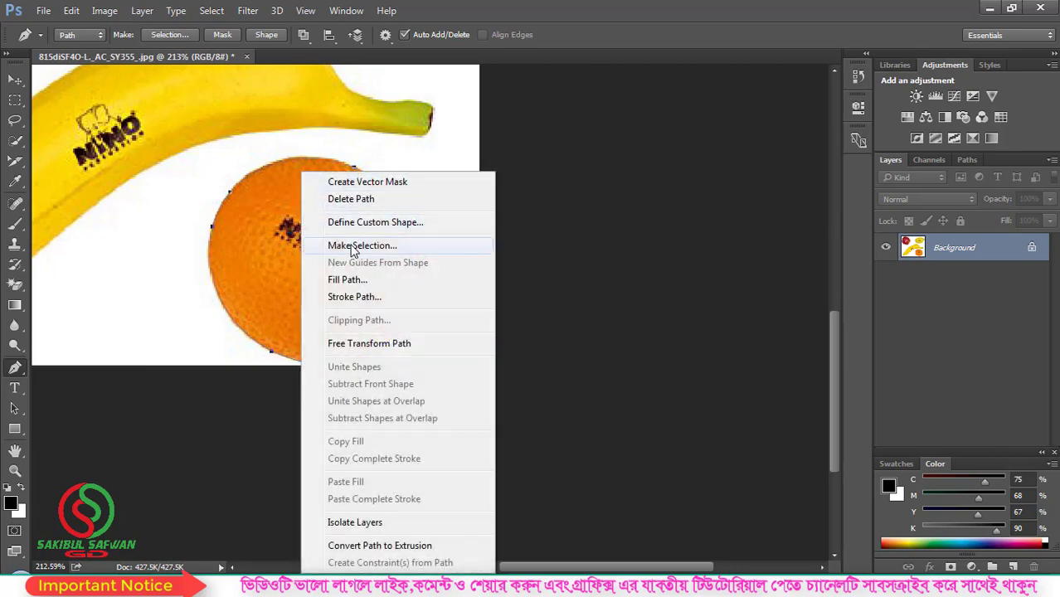
click(353, 242)
click(613, 163)
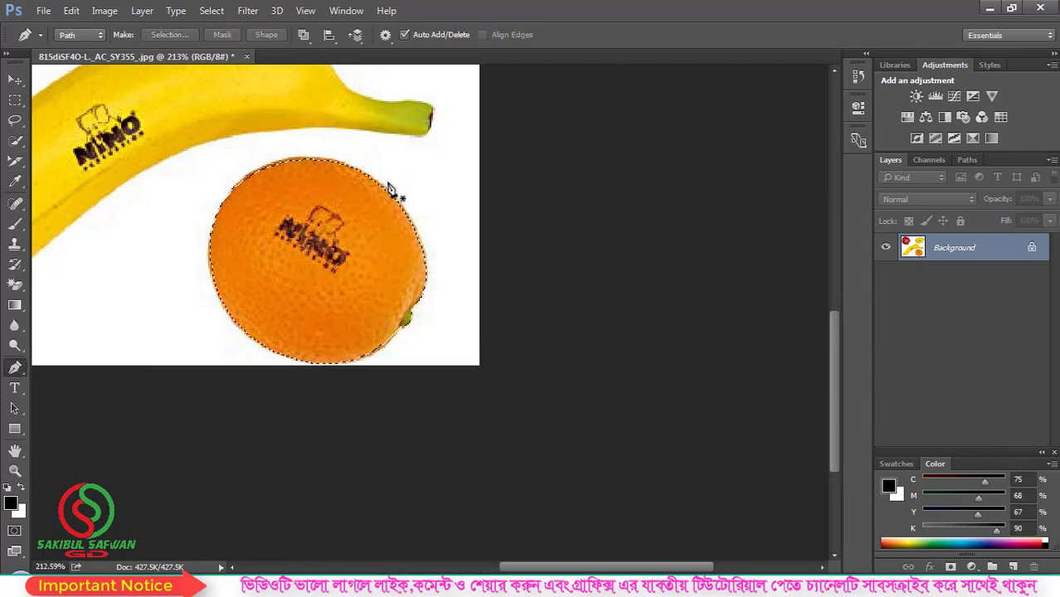
scroll(381, 239, down, 2)
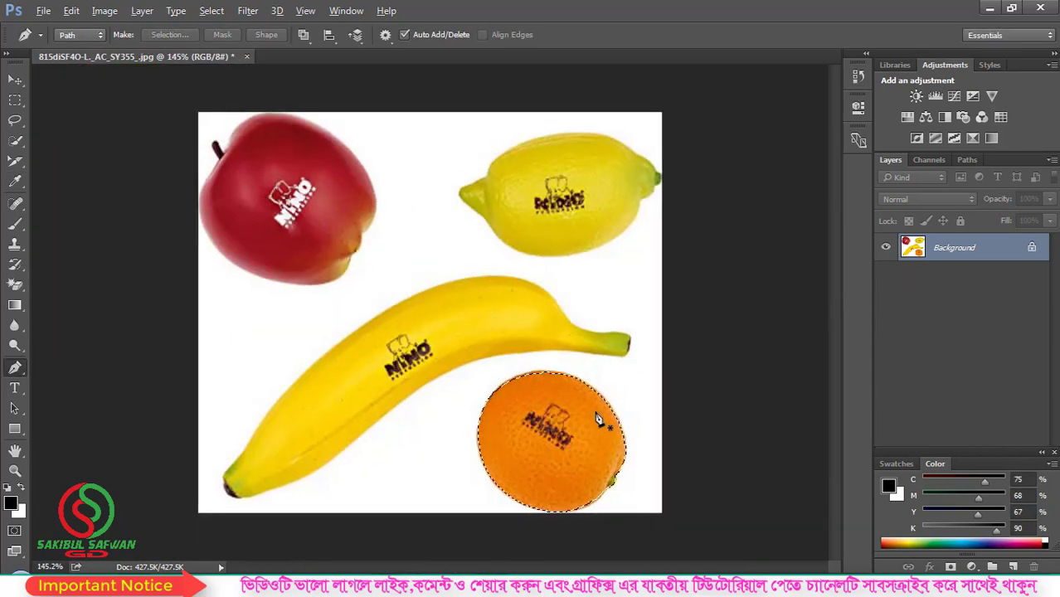
scroll(555, 398, up, 1)
click(72, 11)
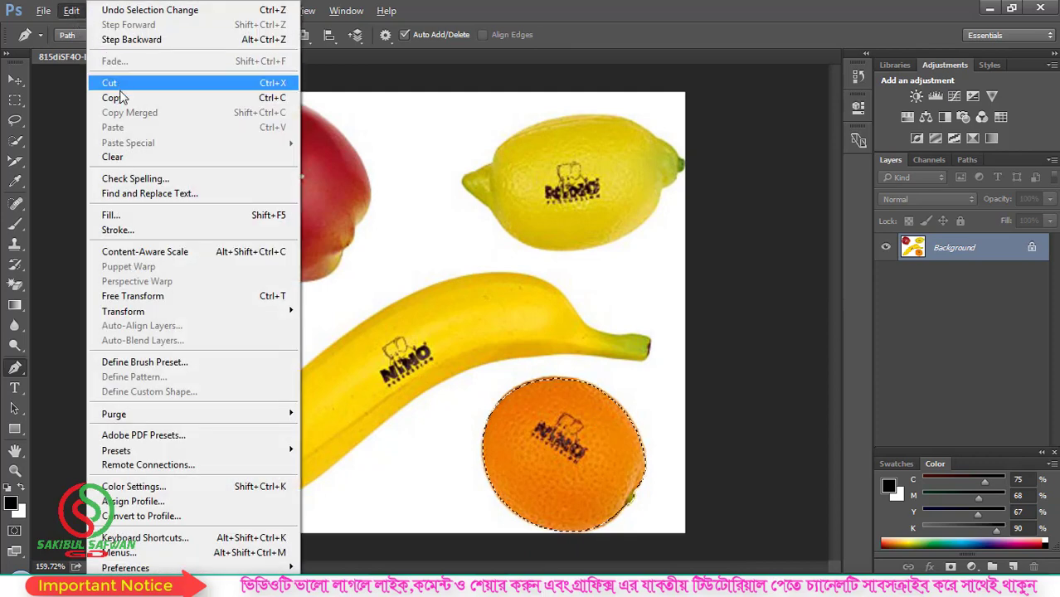
click(113, 98)
Create a new 133 x 125 pixel RGB document at 72 pixels/inch with white background contents
click(43, 11)
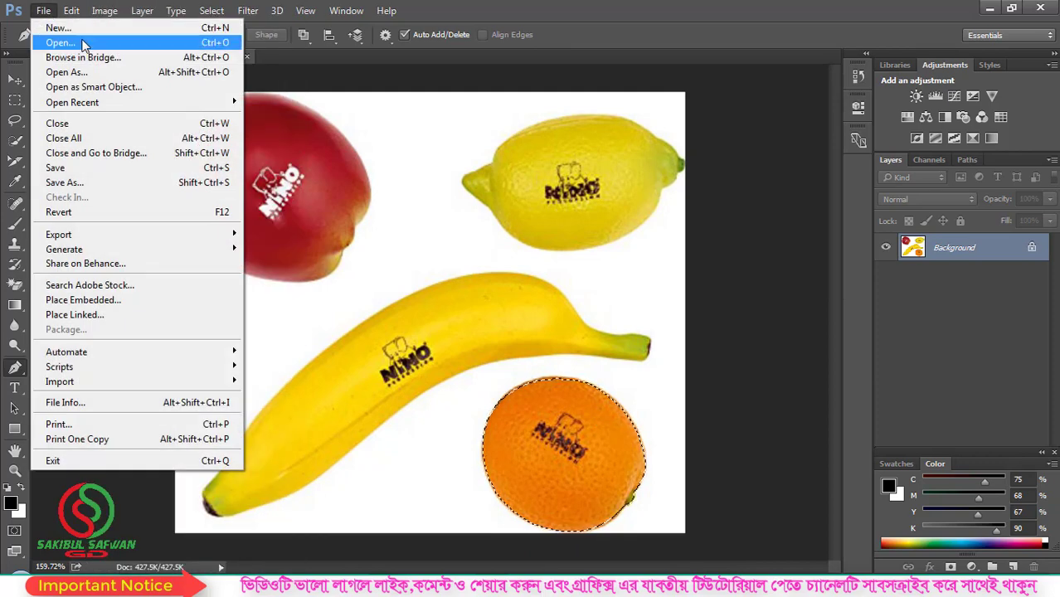
click(58, 27)
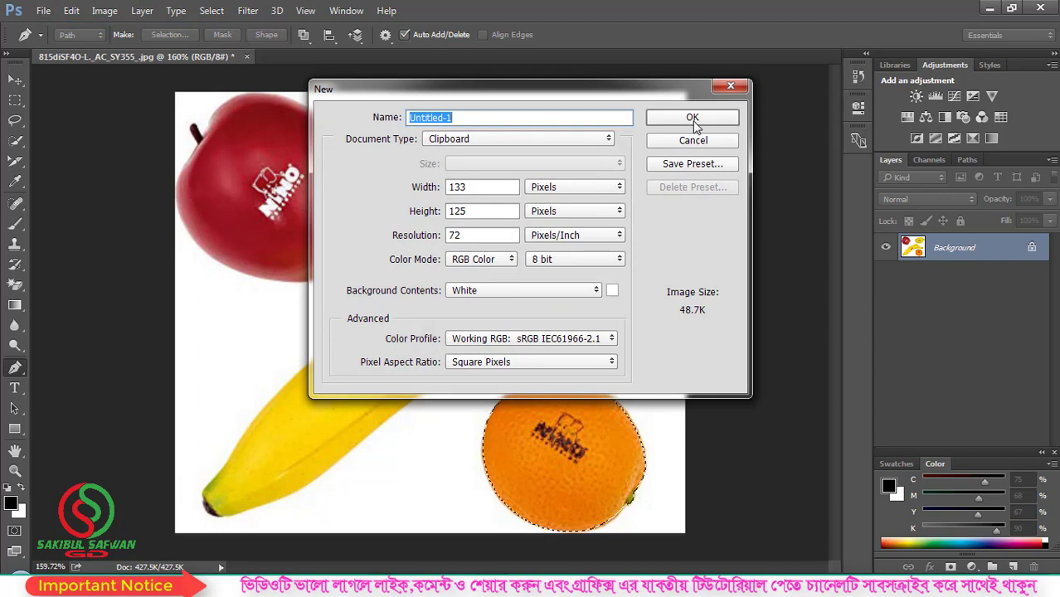
click(692, 118)
scroll(518, 284, up, 5)
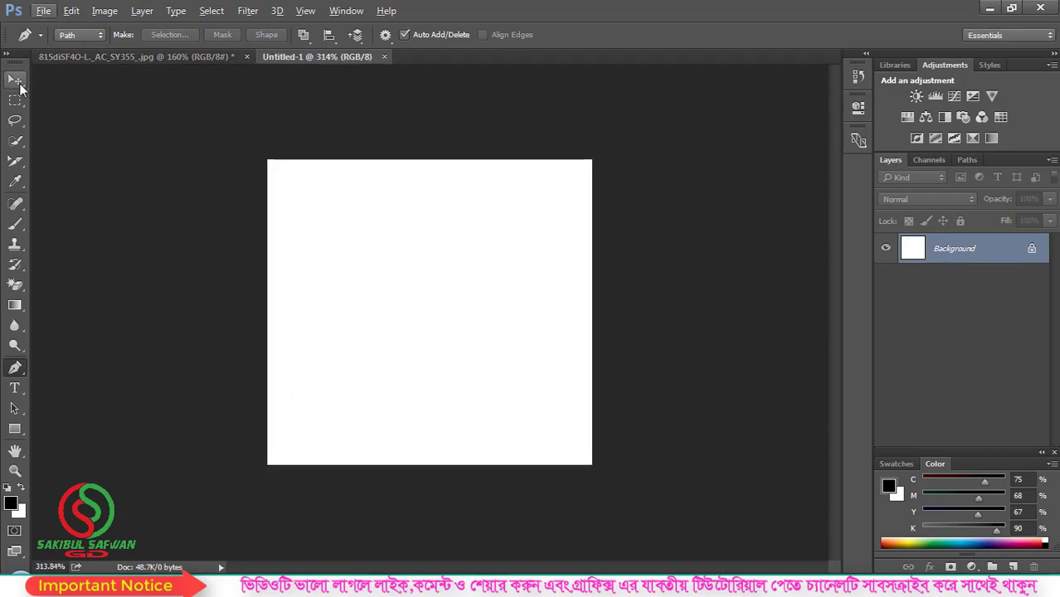
Paste the copied orange into the new document and shift it slightly with the Move Tool
click(75, 12)
click(114, 127)
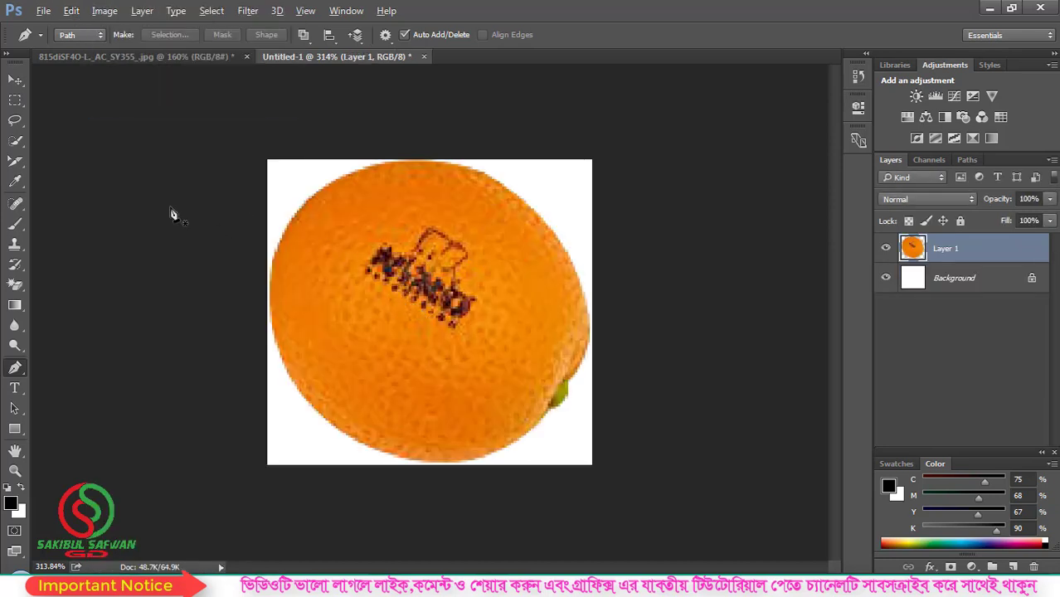
click(15, 80)
mouse_move(431, 320)
mouse_down()
mouse_move(468, 325)
mouse_move(414, 323)
mouse_move(442, 343)
mouse_move(442, 303)
mouse_up()
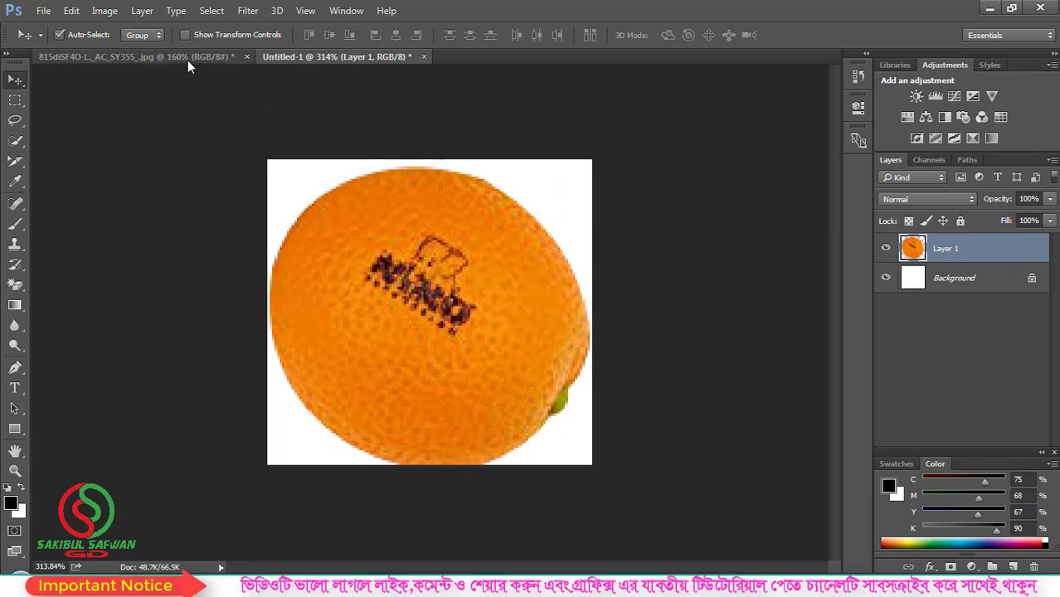
Return to the fruit photo and trace the banana's upper edge with the Pen Tool, from near its lower-left end over the top towards the stem
click(187, 58)
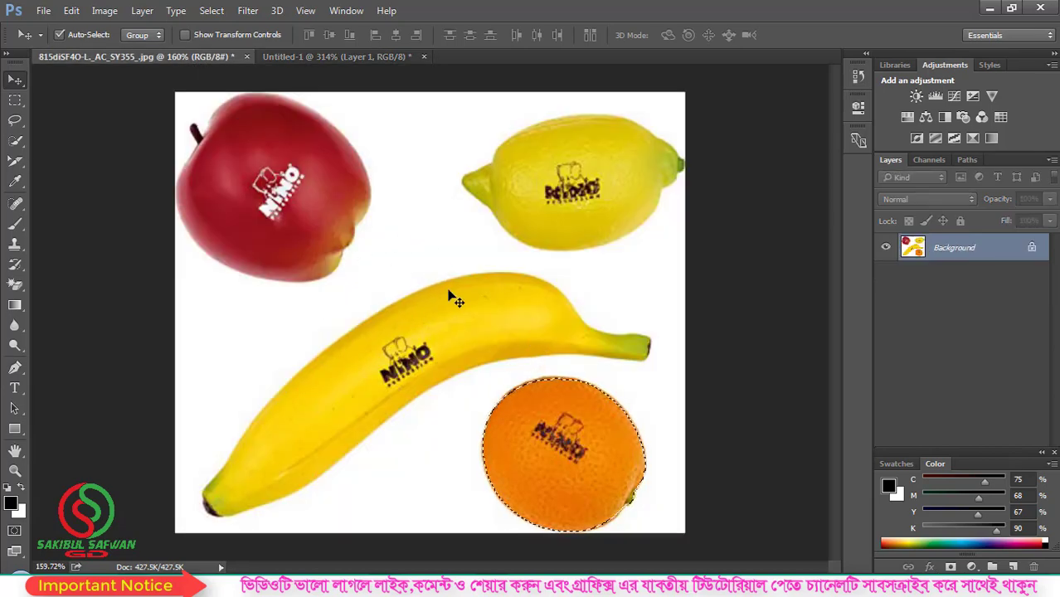
scroll(382, 307, down, 3)
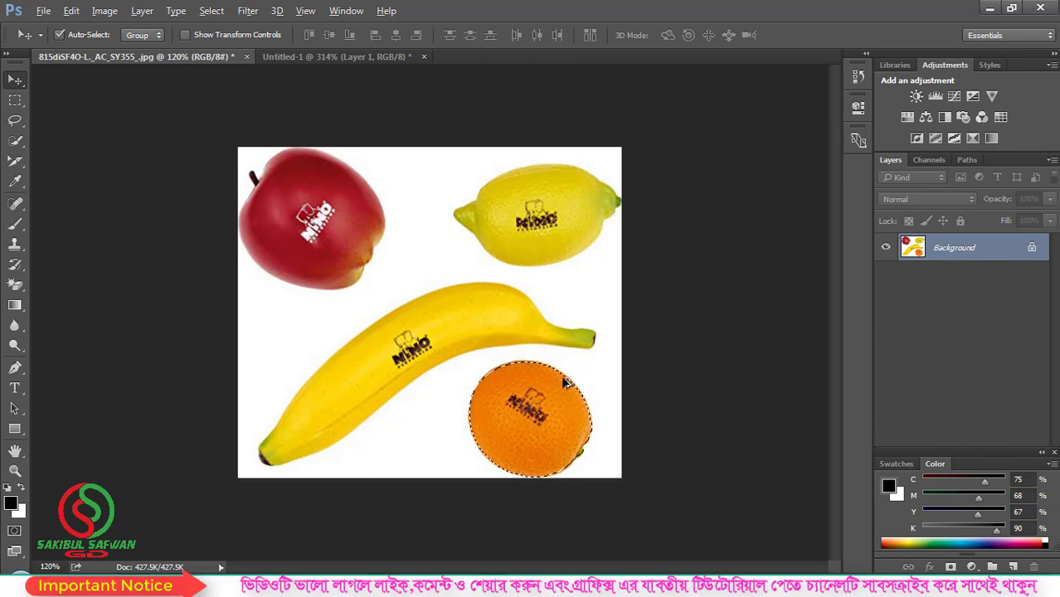
key(alt)
right_click(15, 367)
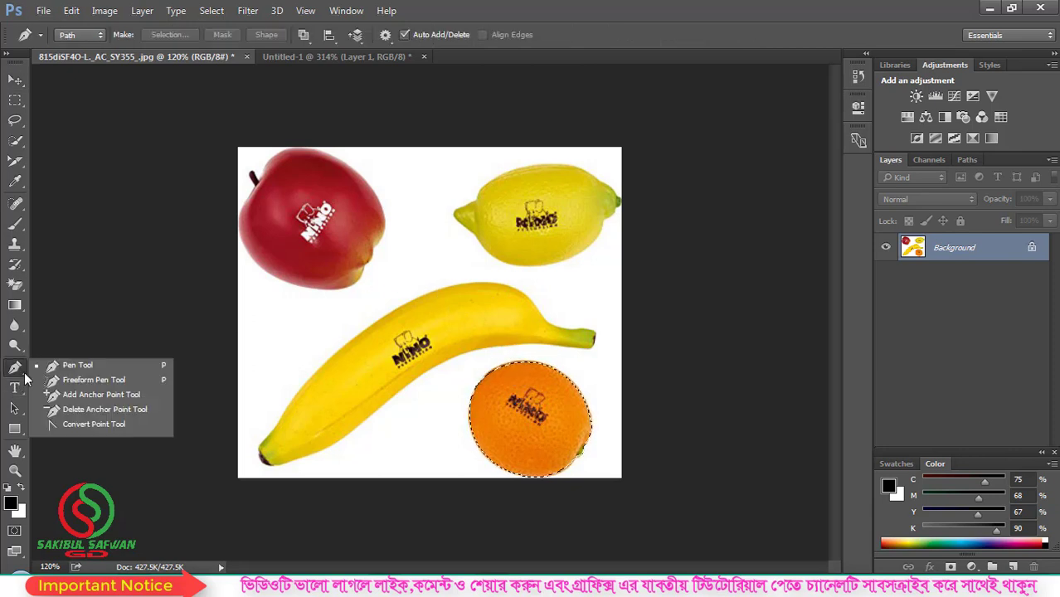
click(69, 368)
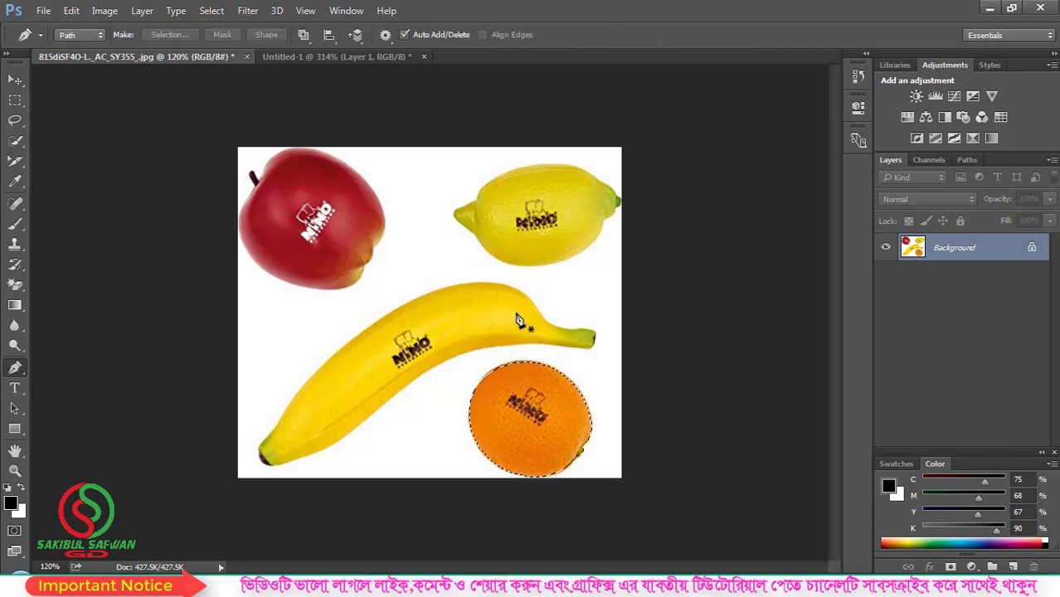
scroll(336, 207, up, 2)
scroll(315, 253, up, 3)
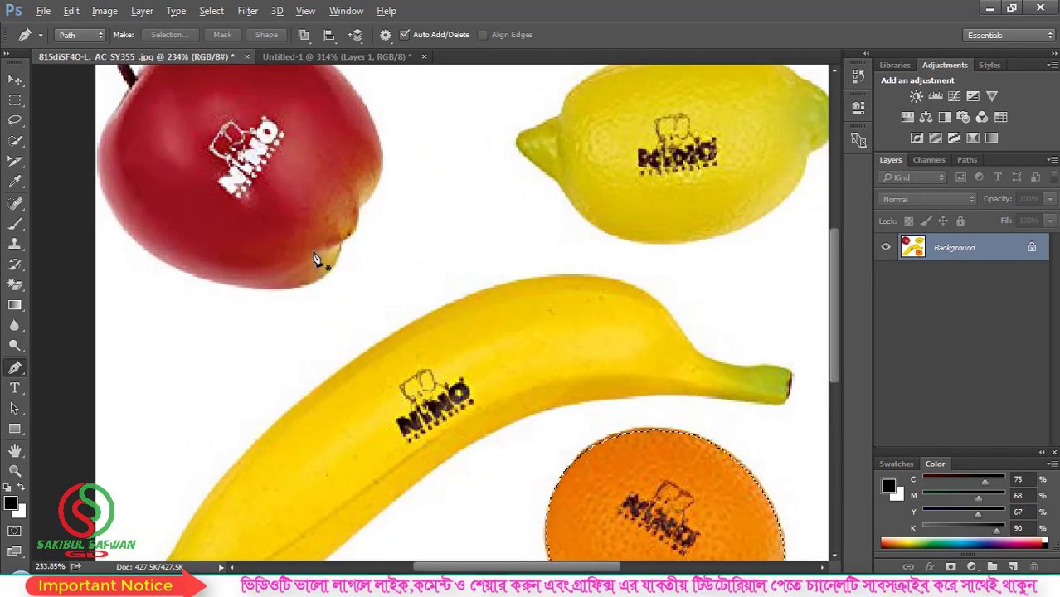
scroll(283, 339, down, 2)
scroll(301, 457, down, 1)
scroll(297, 399, down, 2)
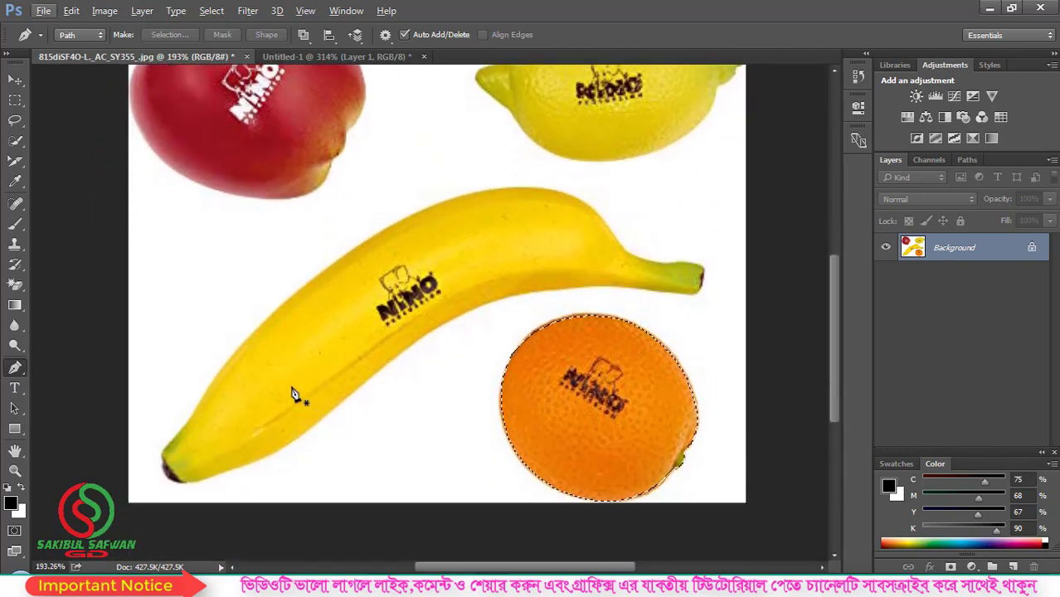
scroll(286, 331, up, 1)
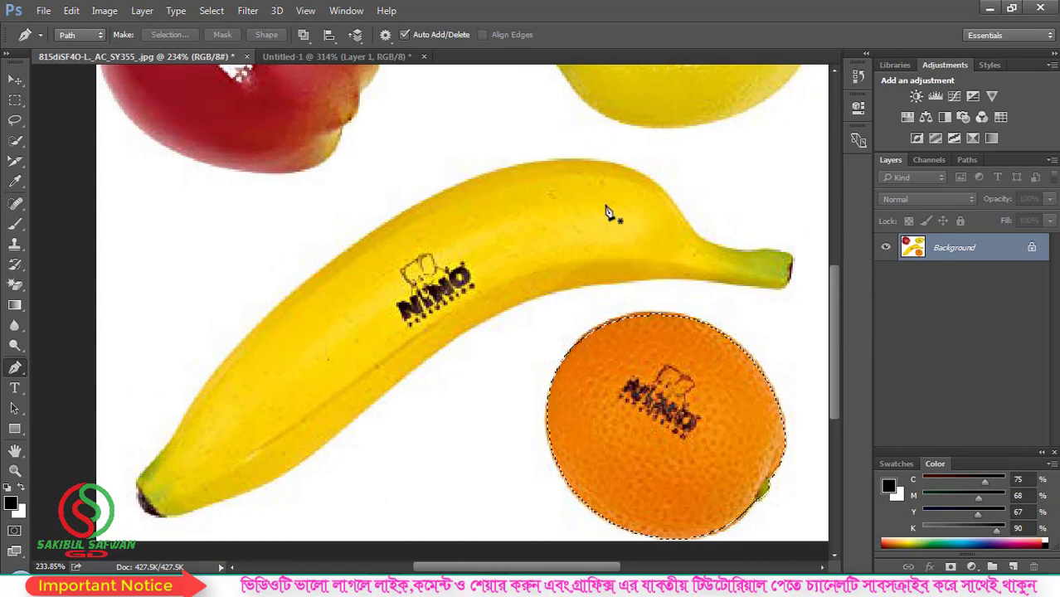
click(201, 387)
drag(492, 174, 620, 146)
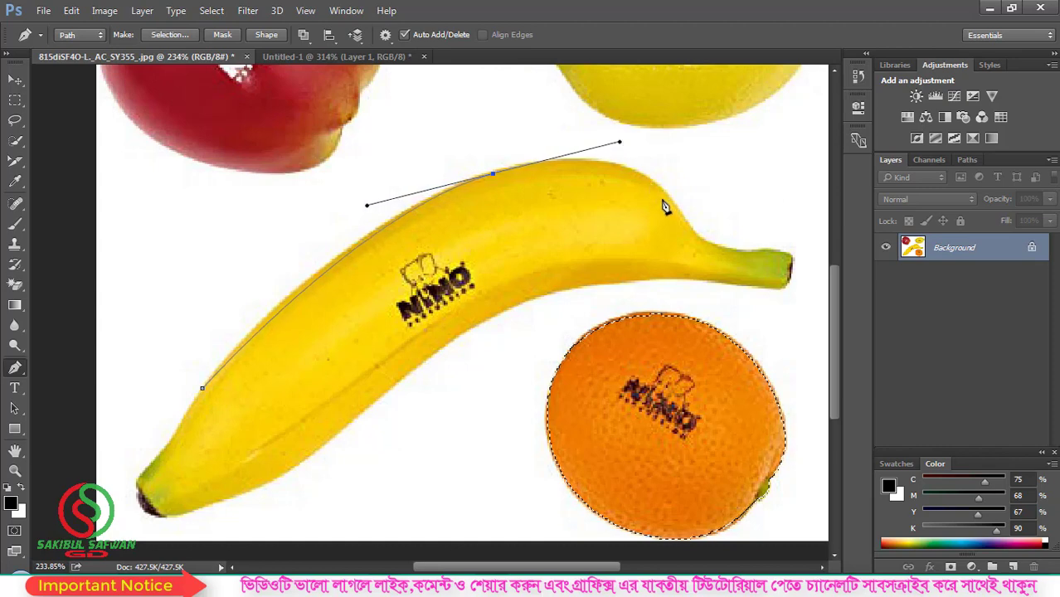
drag(683, 220, 710, 266)
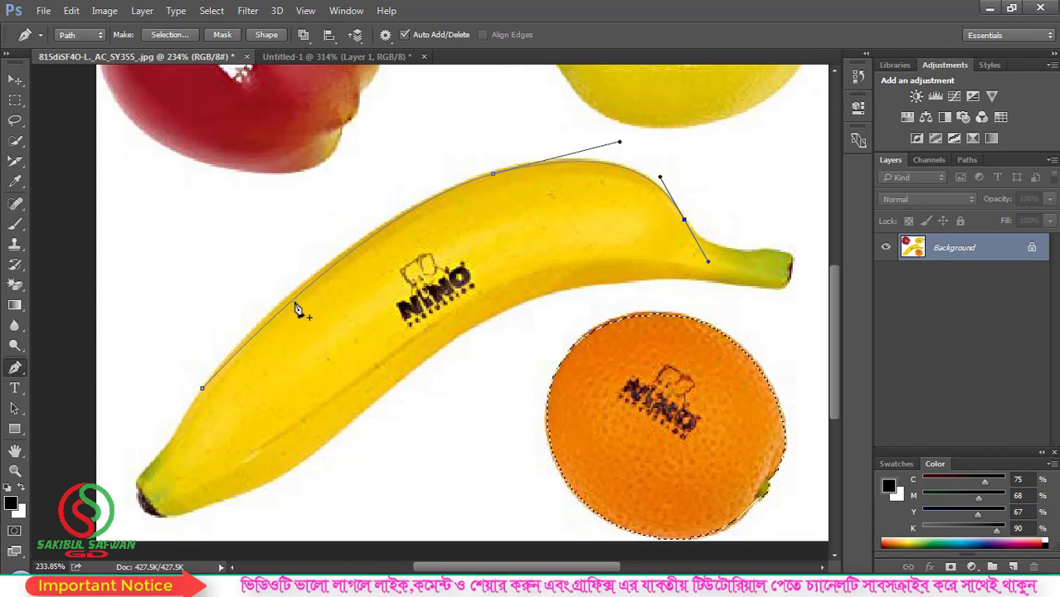
Add an anchor point midway along the first segment of the banana path with the Add Anchor Point Tool
right_click(16, 371)
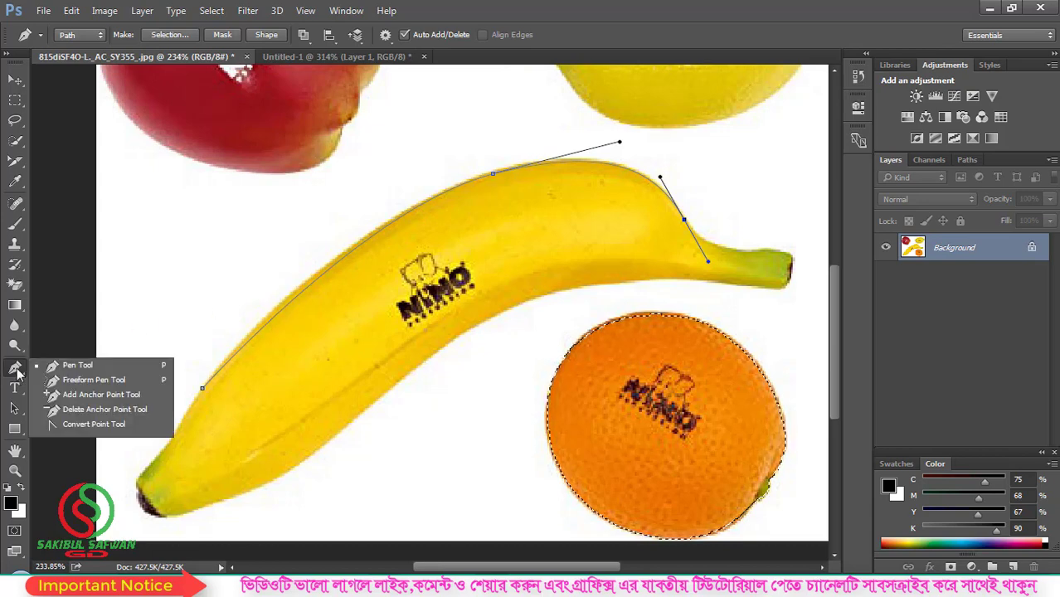
click(101, 395)
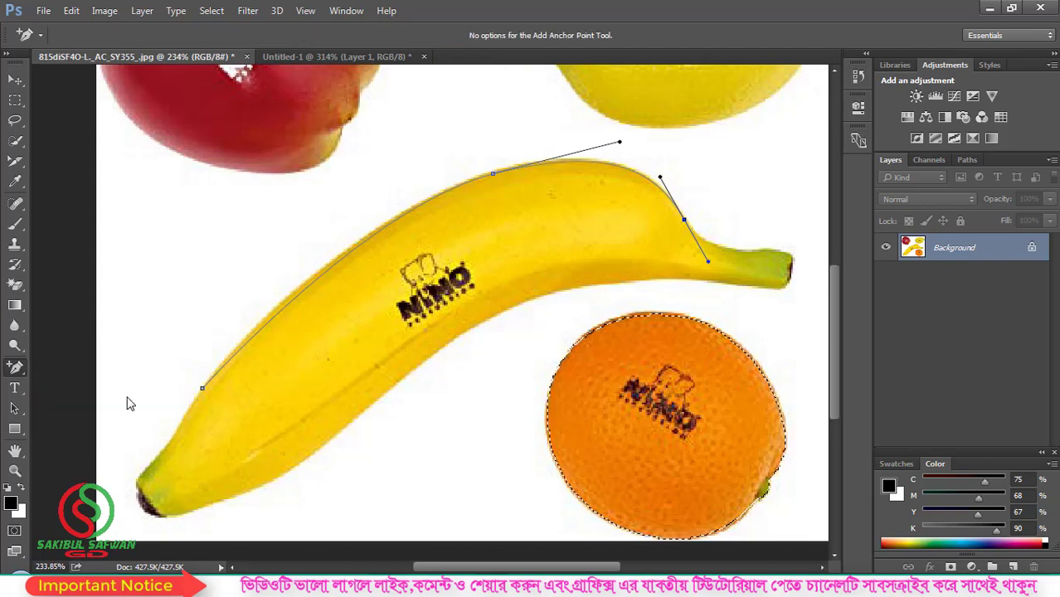
click(301, 295)
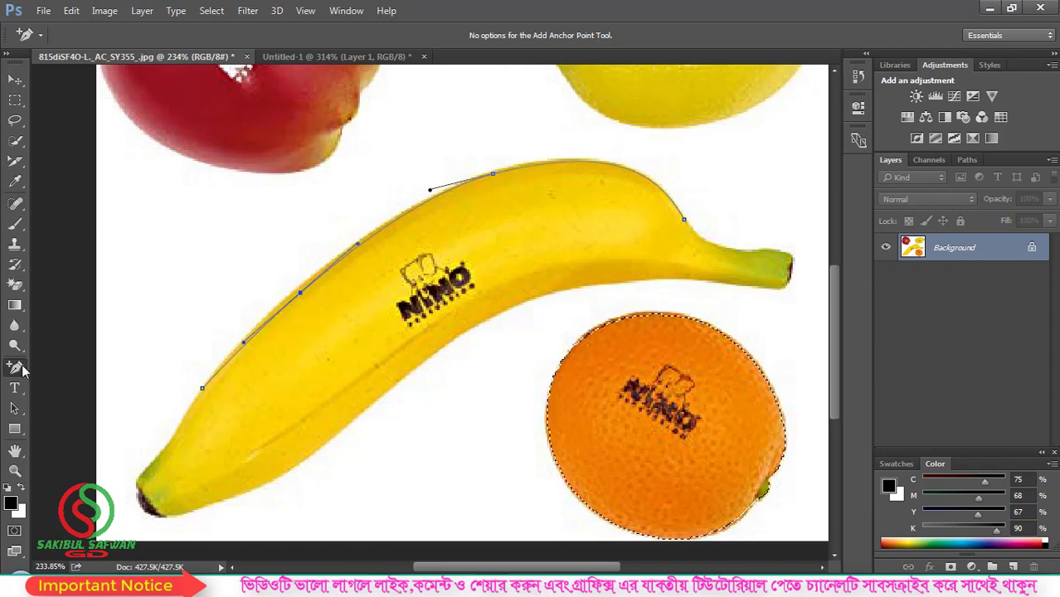
Remove the midway anchor from the banana path's first segment with the Delete Anchor Point Tool
right_click(23, 369)
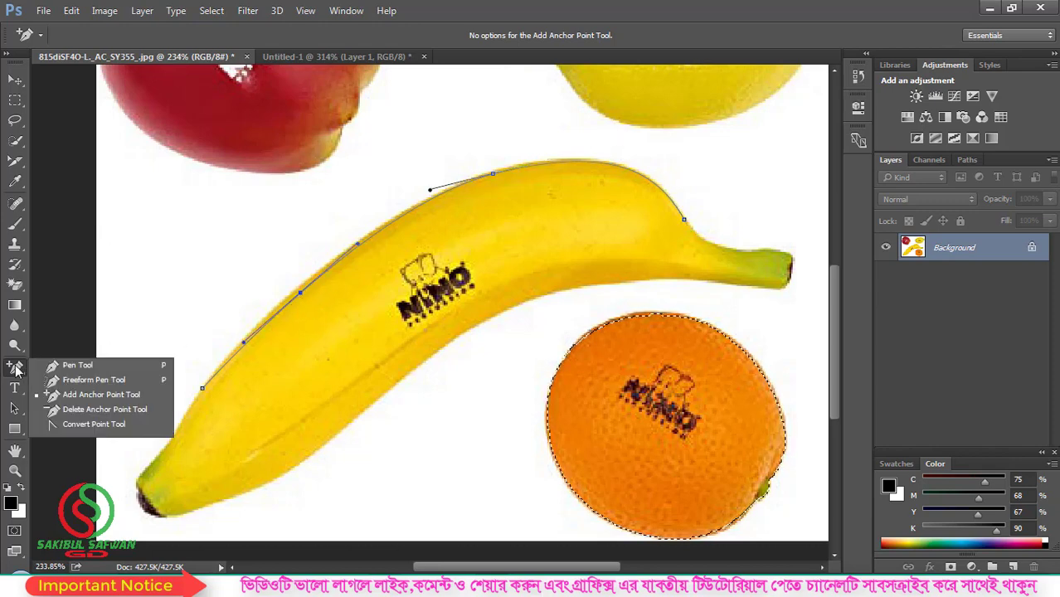
click(117, 410)
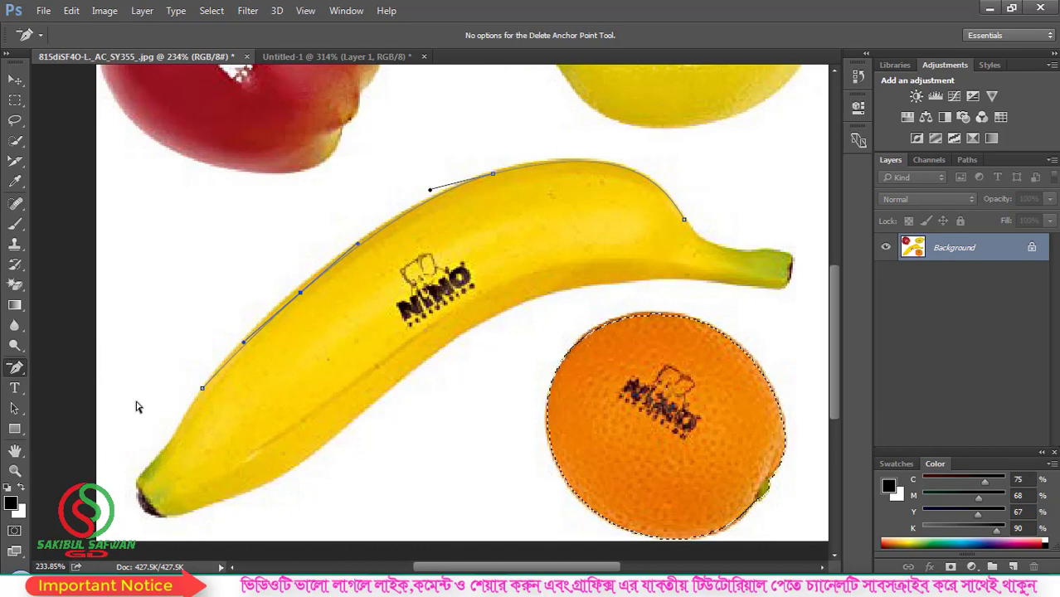
click(302, 296)
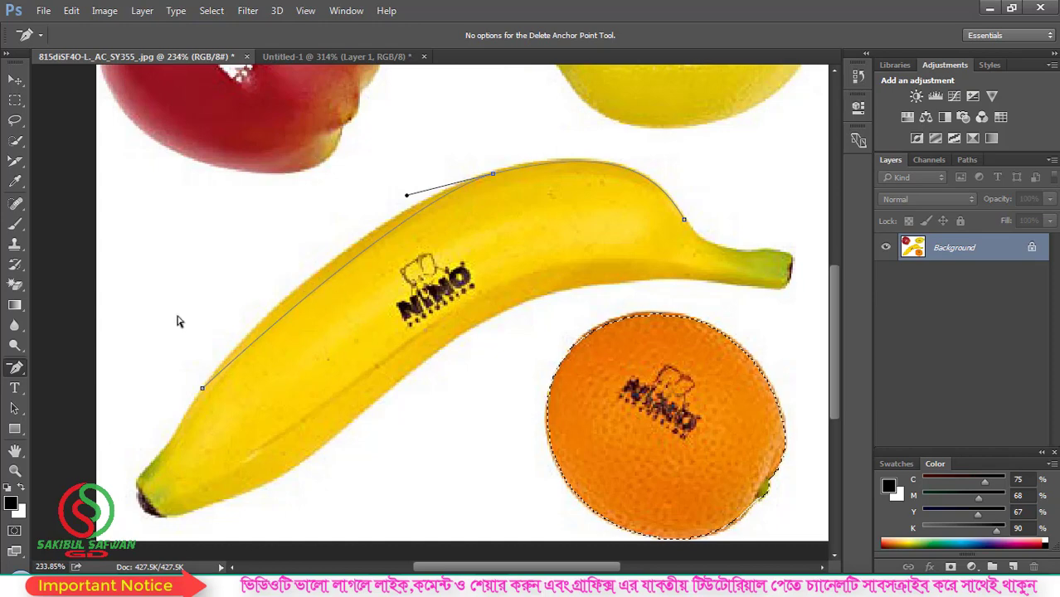
Convert the smooth anchor on the banana's upper edge to a corner point with the Convert Point Tool
right_click(20, 372)
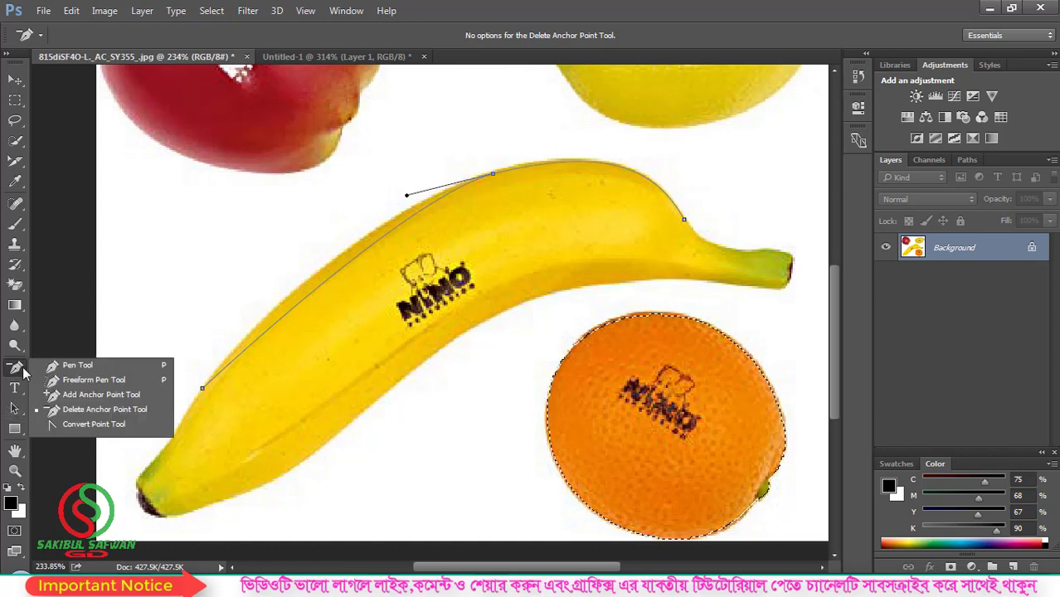
click(100, 424)
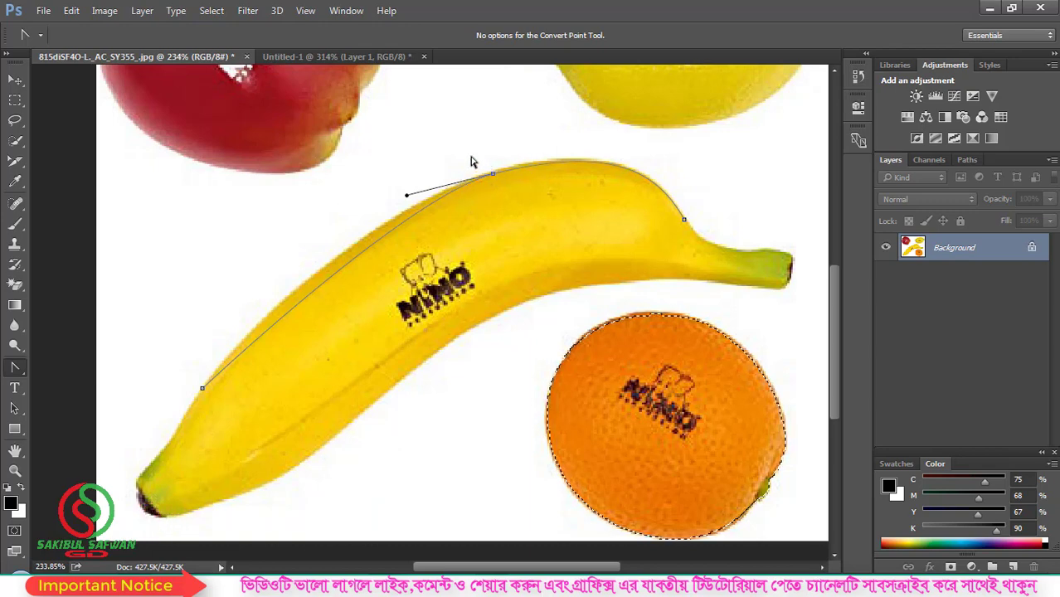
drag(14, 372, 50, 365)
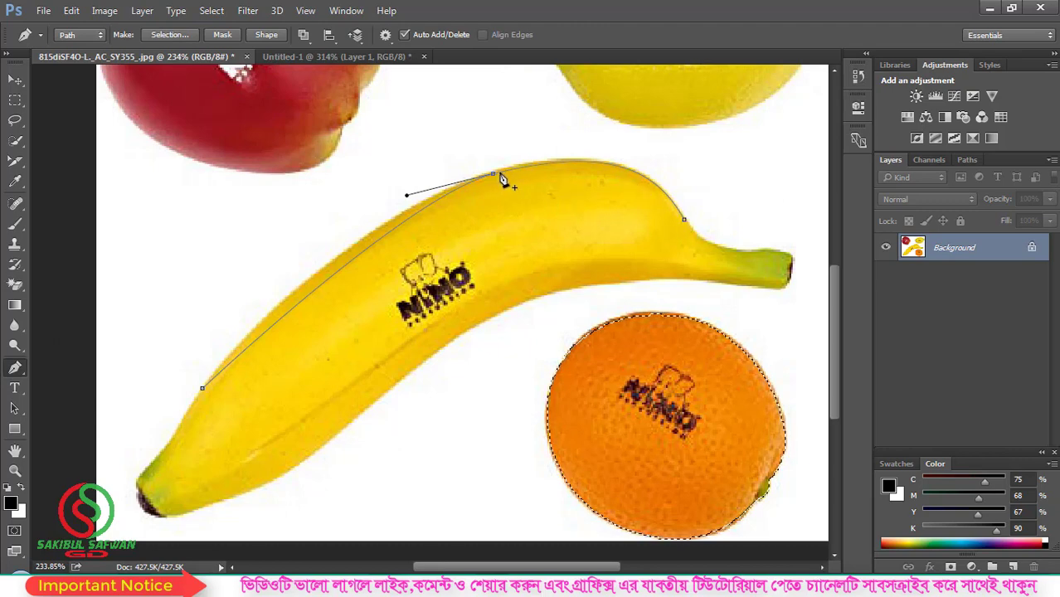
drag(17, 368, 98, 429)
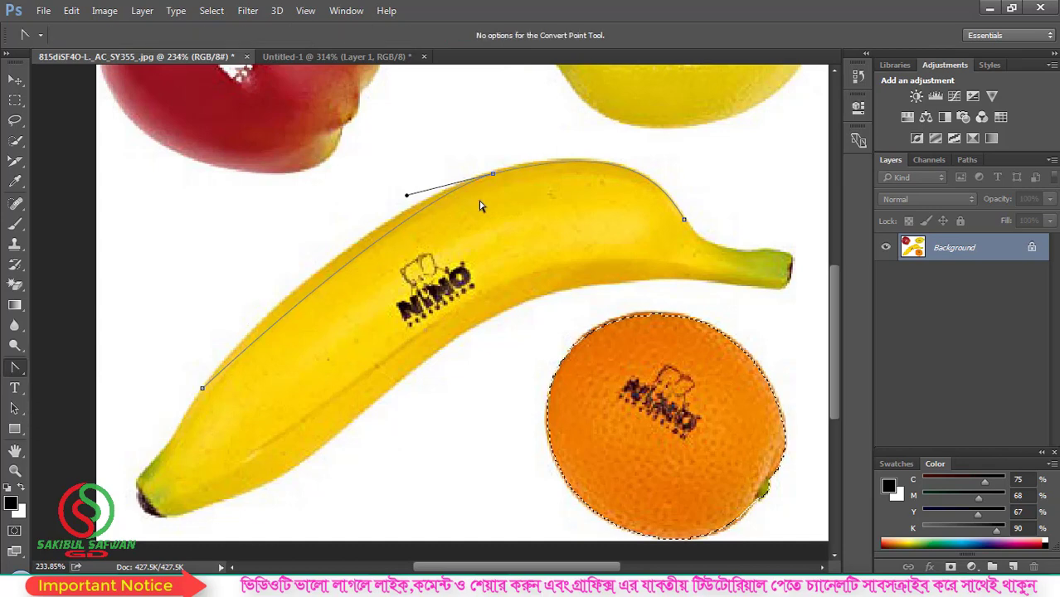
click(494, 176)
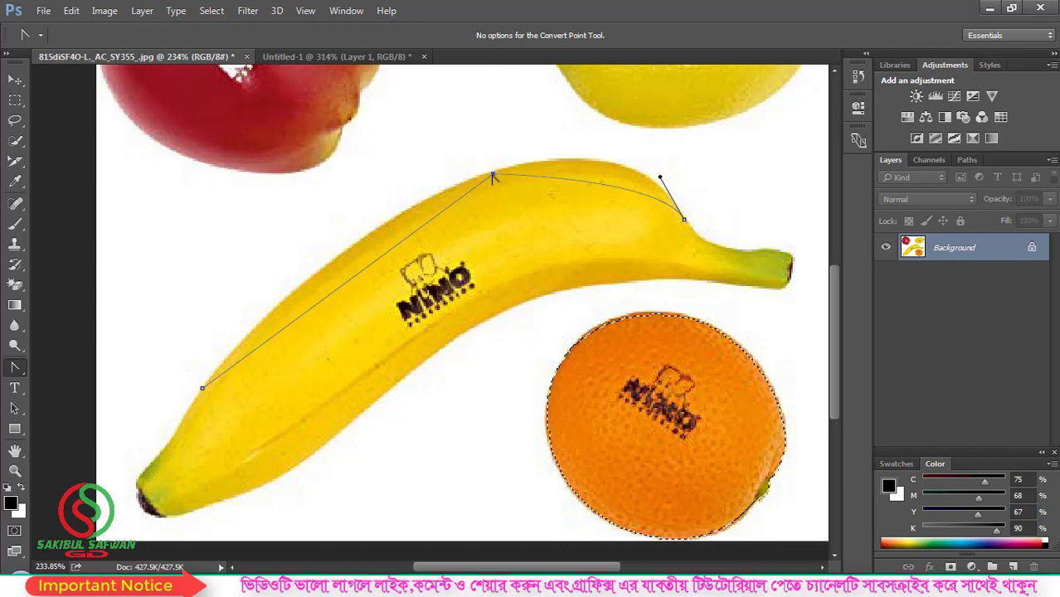
Switch back to the Pen Tool and undo the corner conversion, anchor deletion and anchor addition on the banana path
right_click(13, 373)
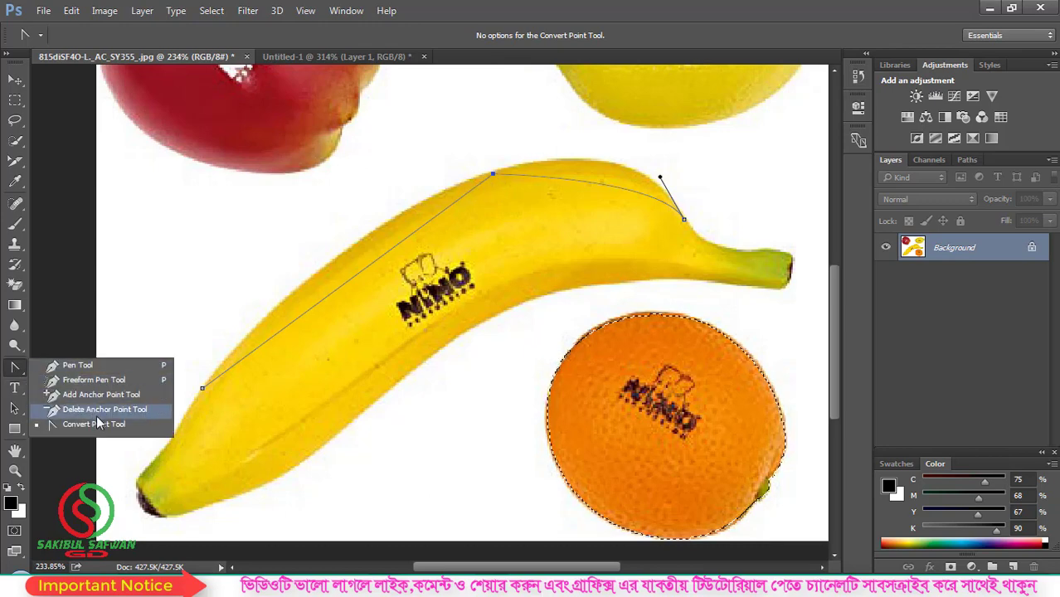
click(91, 366)
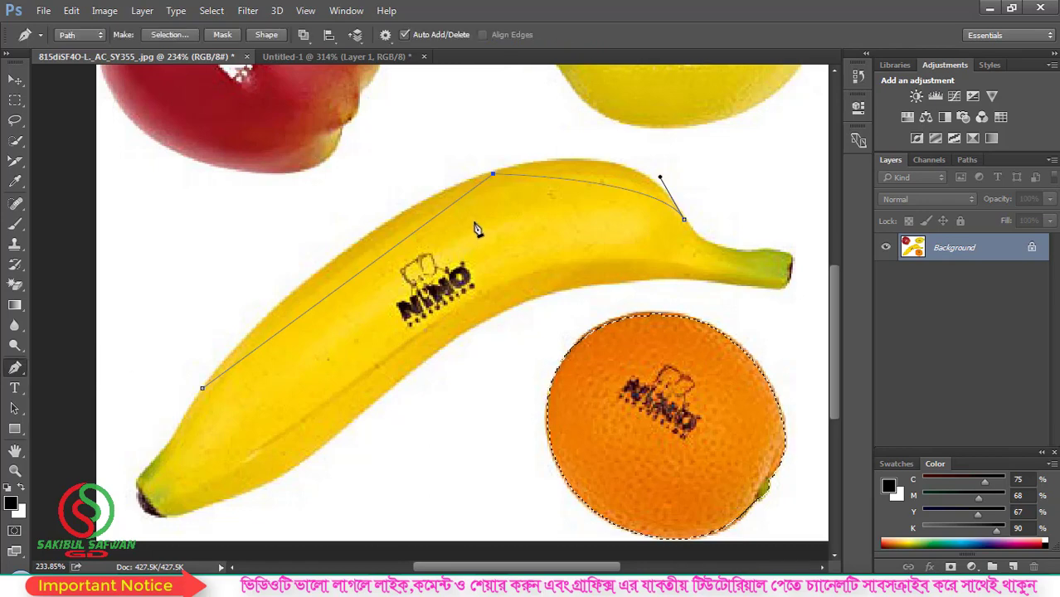
key(ctrl+alt+z)
key(ctrl+alt+z)
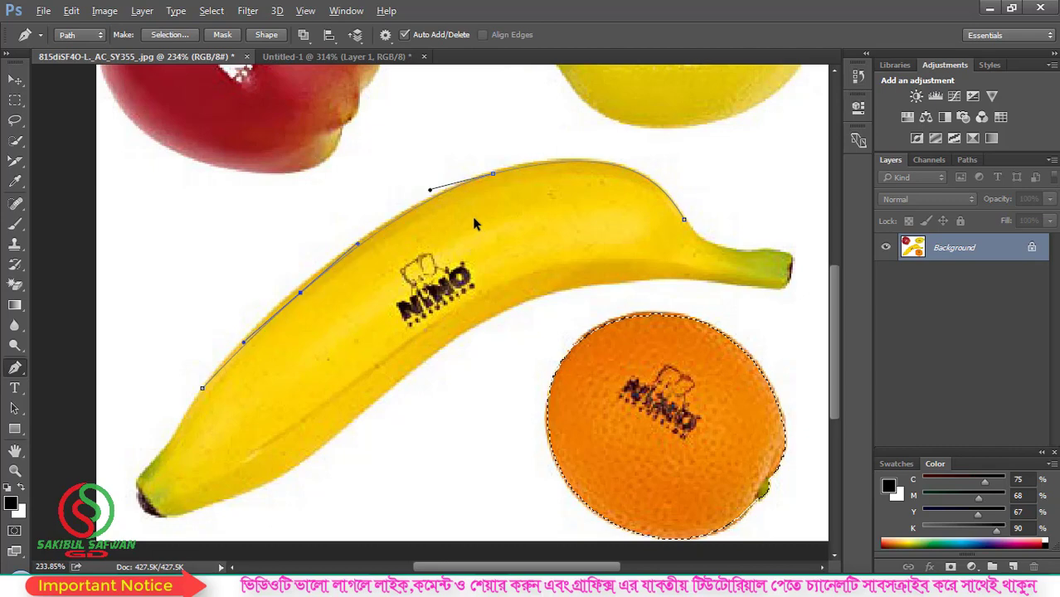
key(ctrl+alt+z)
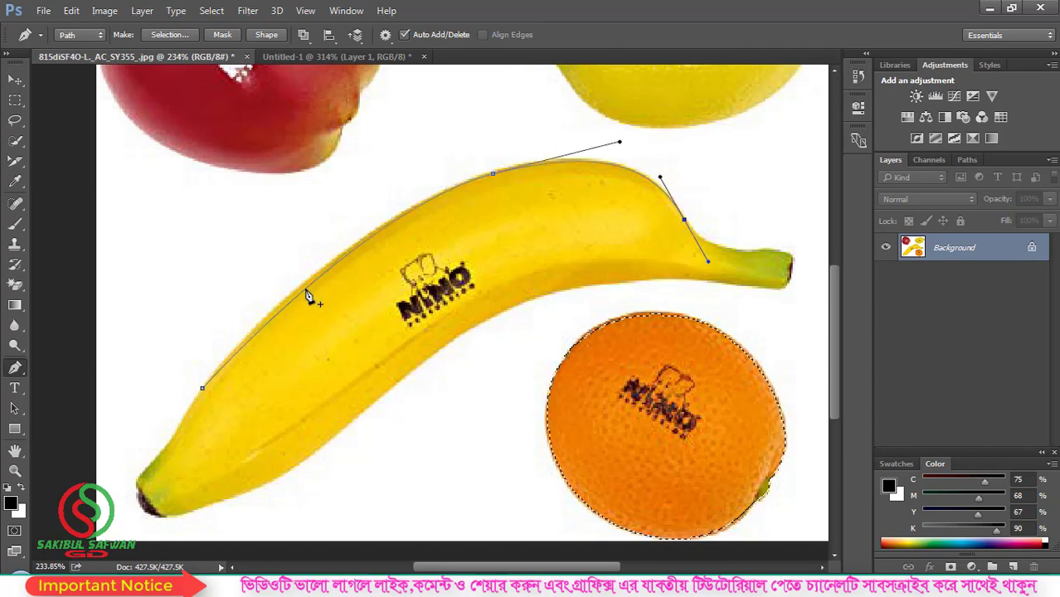
Add an anchor midway along the banana path's first segment and remove it again, using only the Pen Tool
click(305, 292)
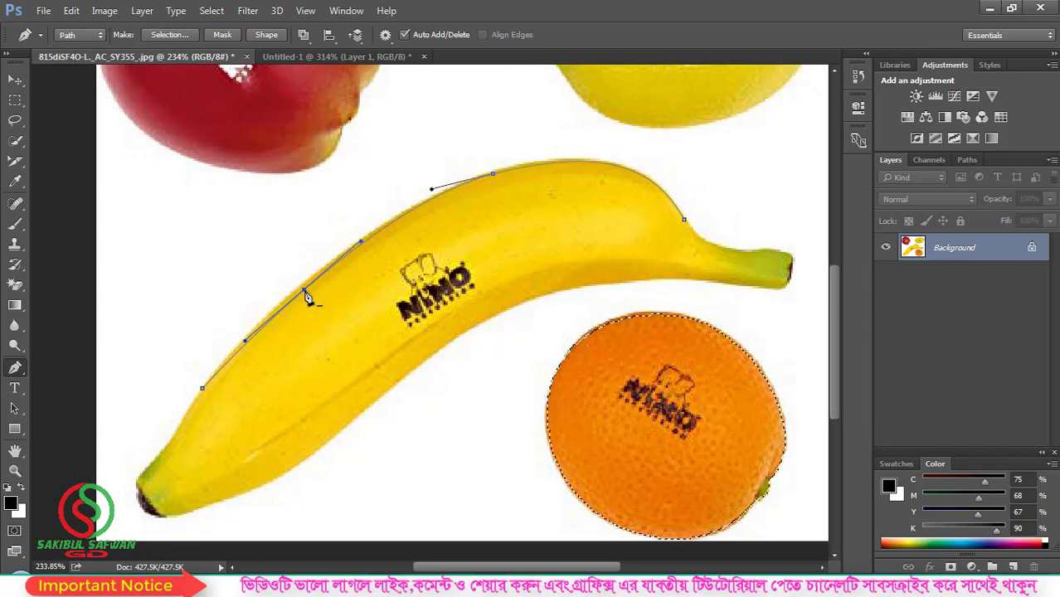
click(306, 294)
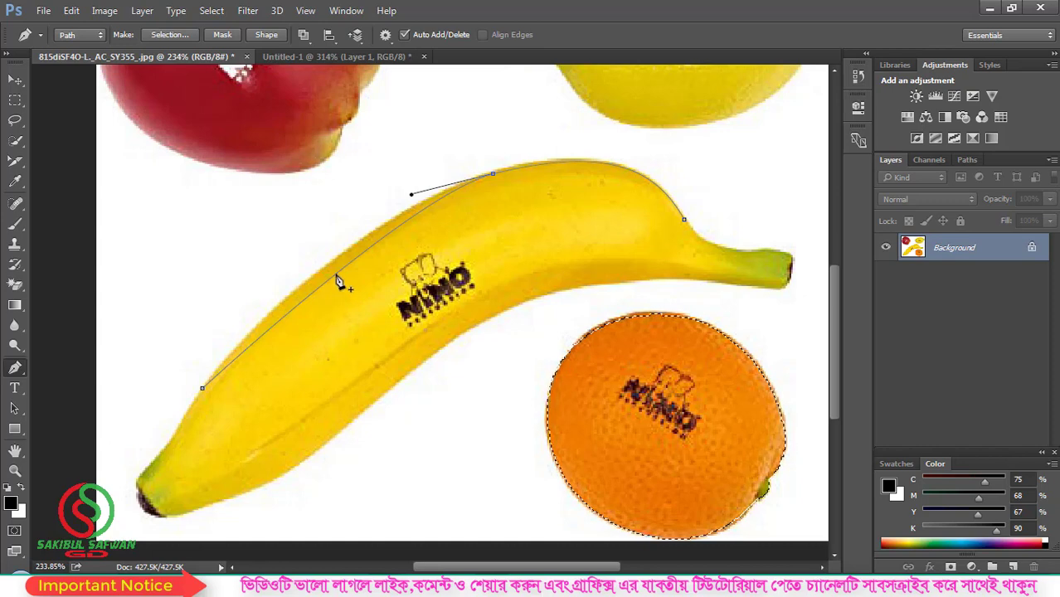
Try converting the smooth anchor on the banana's upper edge to a corner with the Pen Tool, and undo the conversion
alt+click(494, 176)
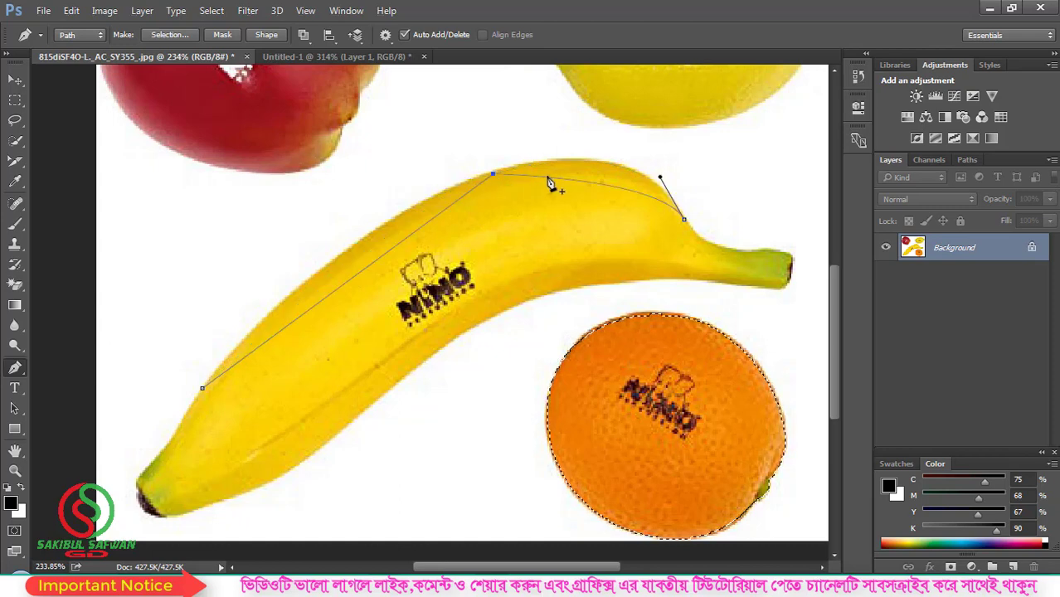
right_click(16, 369)
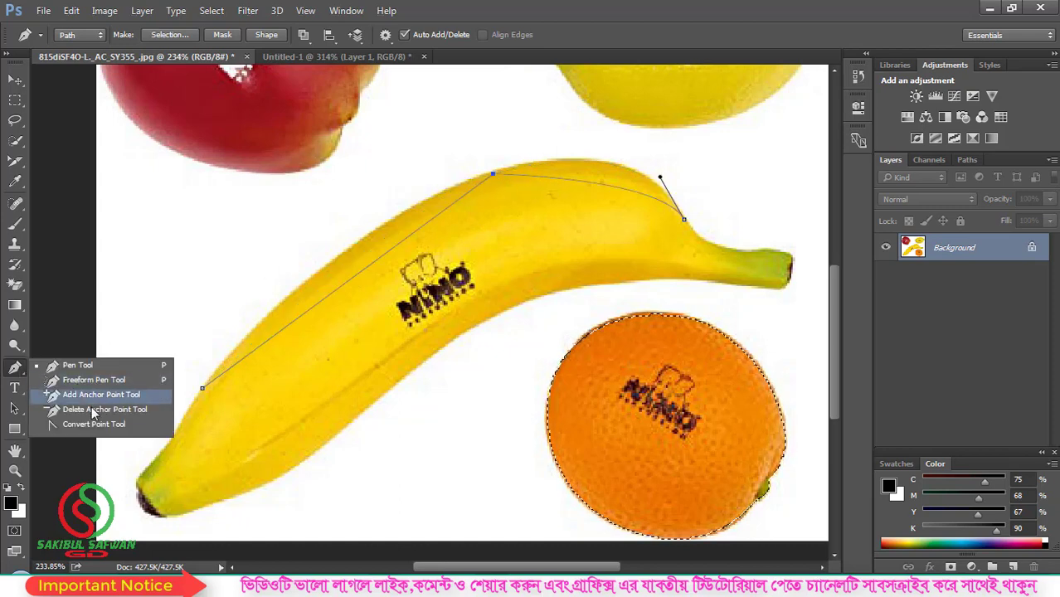
click(75, 365)
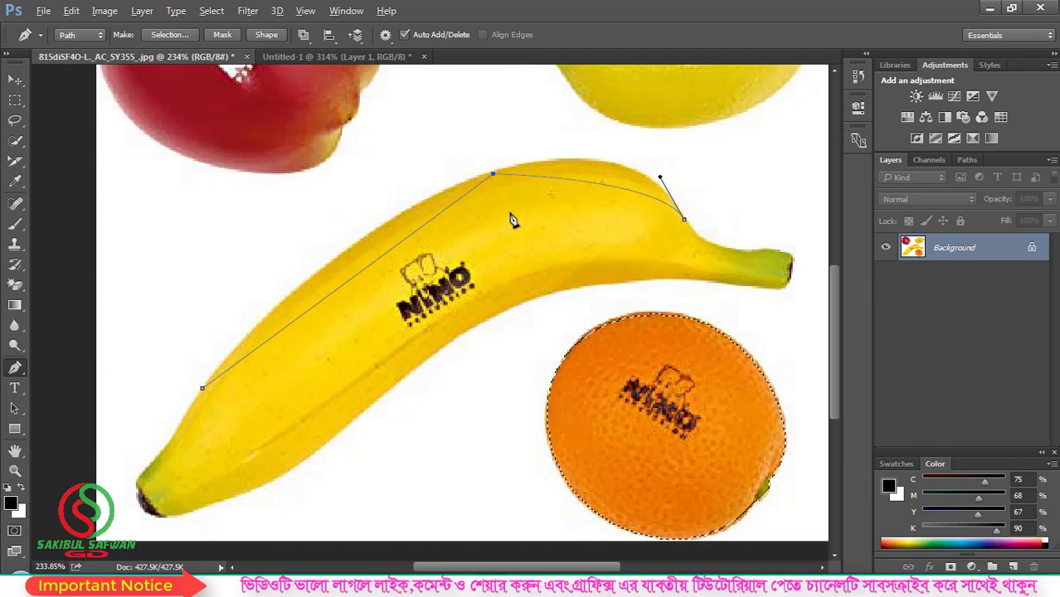
key(ctrl+z)
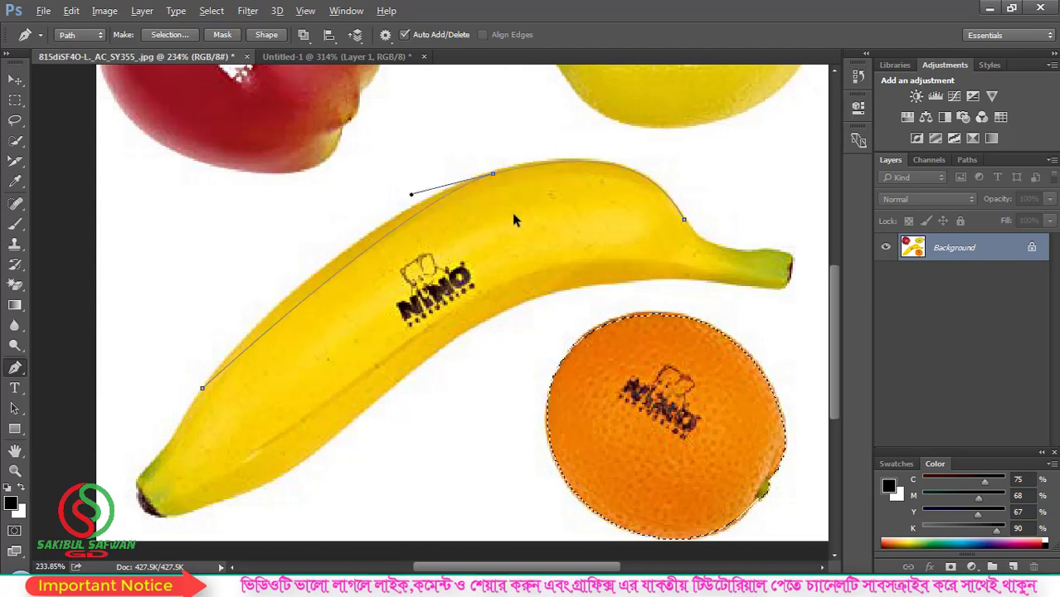
Add an anchor midway along the banana path's first segment and move it outward onto the banana's upper edge
click(333, 277)
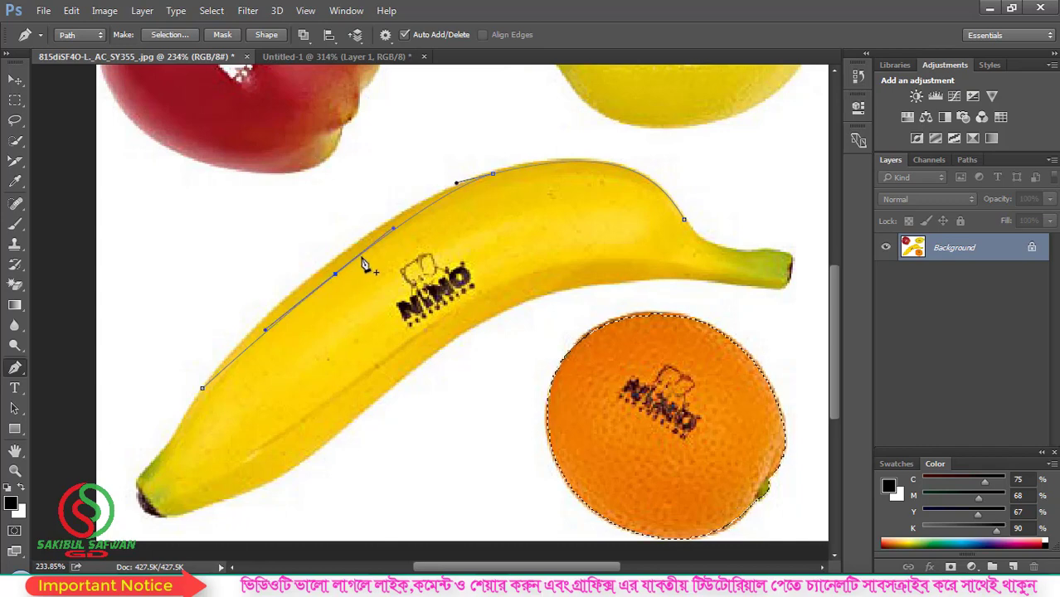
mouse_move(337, 280)
mouse_down()
mouse_move(352, 232)
mouse_move(243, 240)
mouse_move(277, 273)
mouse_move(324, 271)
mouse_up()
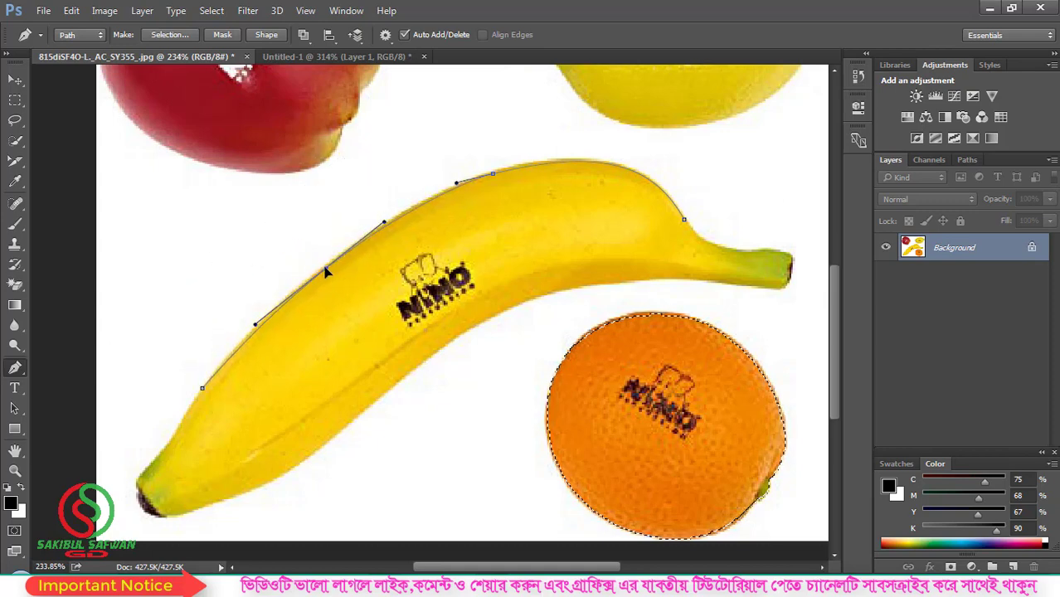
Continue the path along the top of the banana's stem and around its cut end to the stem's underside
scroll(365, 274, down, 1)
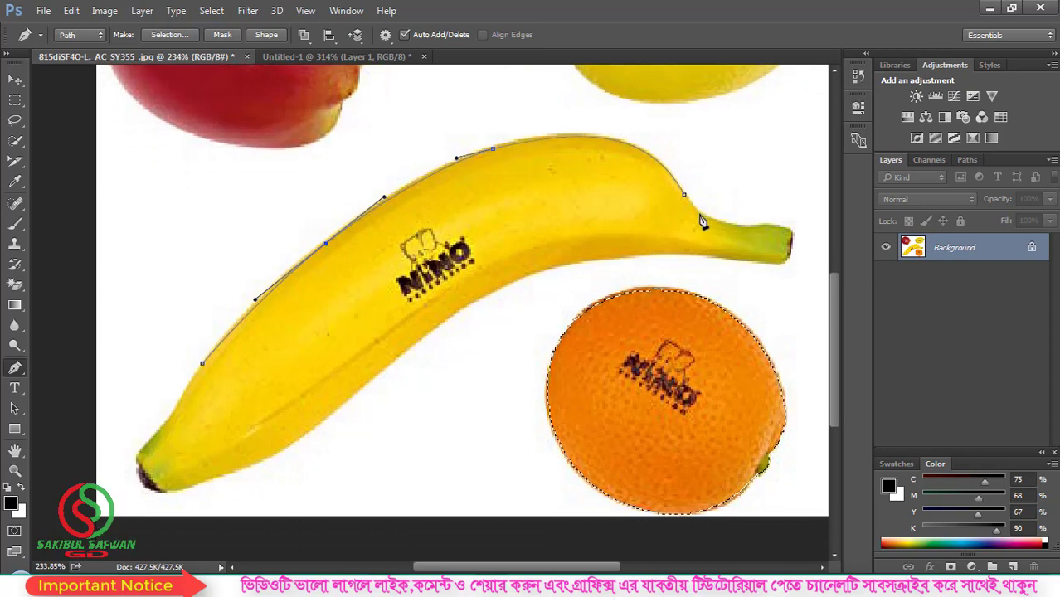
drag(773, 224, 734, 267)
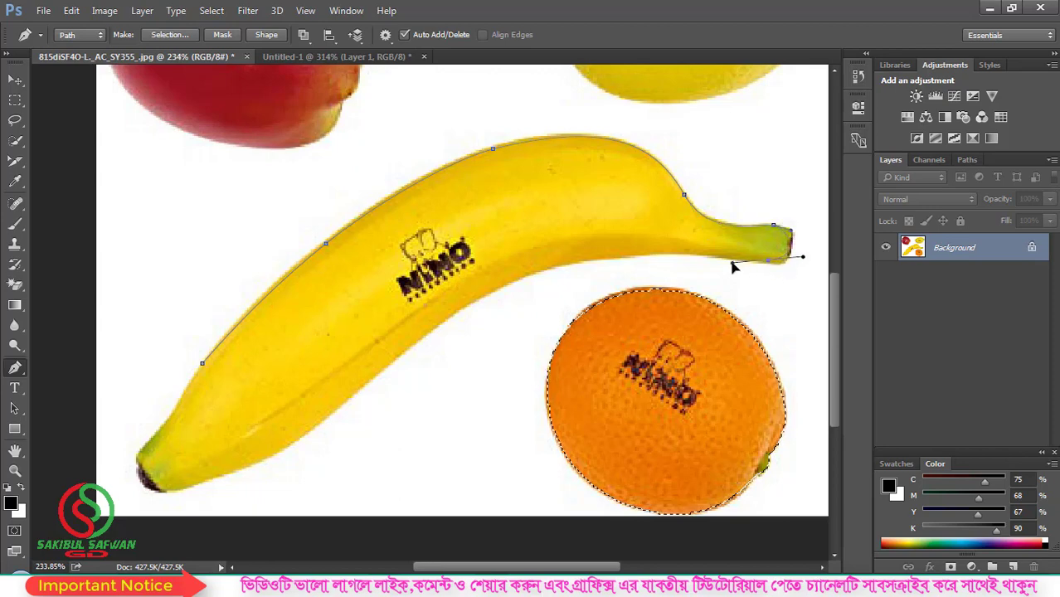
scroll(813, 245, up, 5)
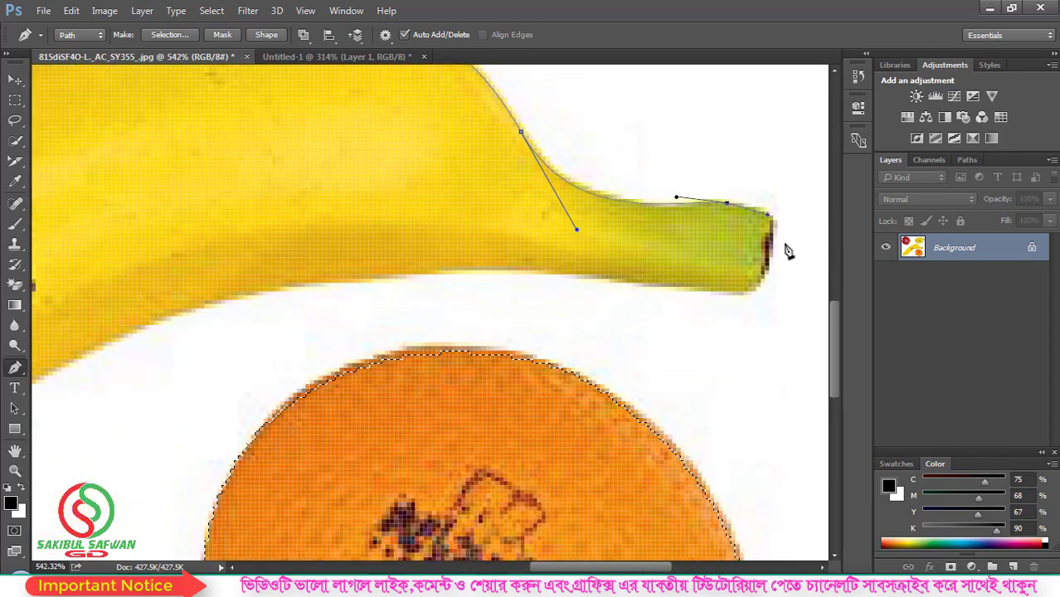
drag(773, 242, 770, 252)
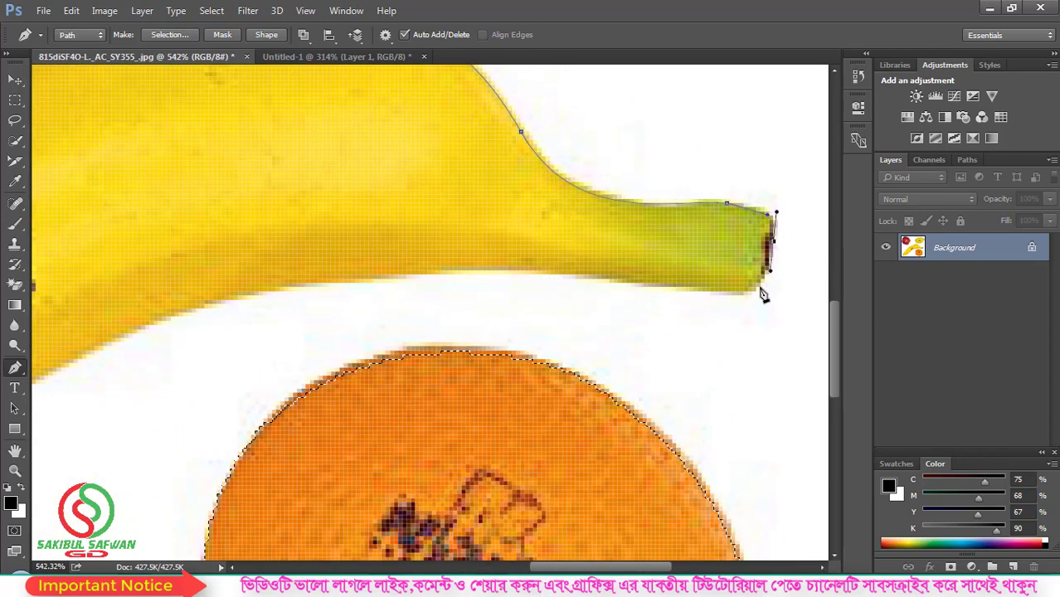
drag(727, 292, 703, 288)
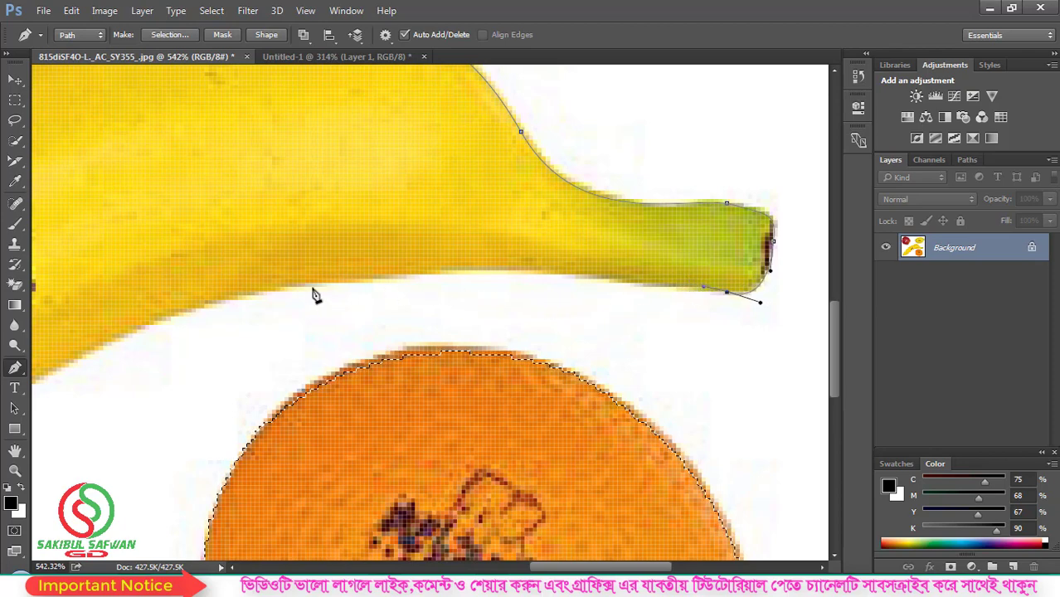
Trace the banana's lower edge with curved anchors, from the underside of the stem towards the lower-left end
drag(306, 284, 138, 321)
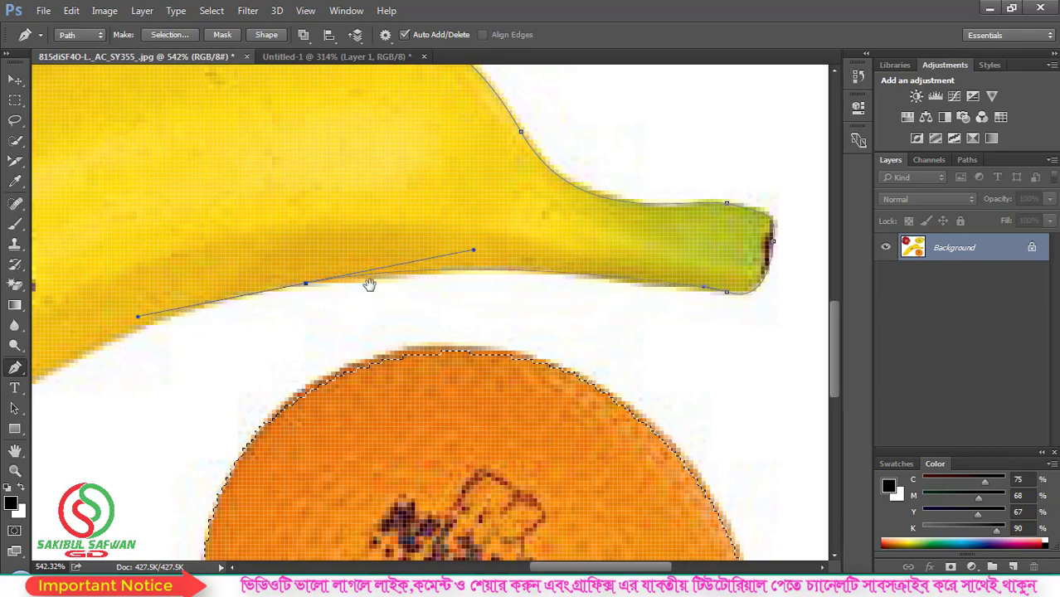
drag(369, 284, 649, 177)
scroll(531, 230, down, 2)
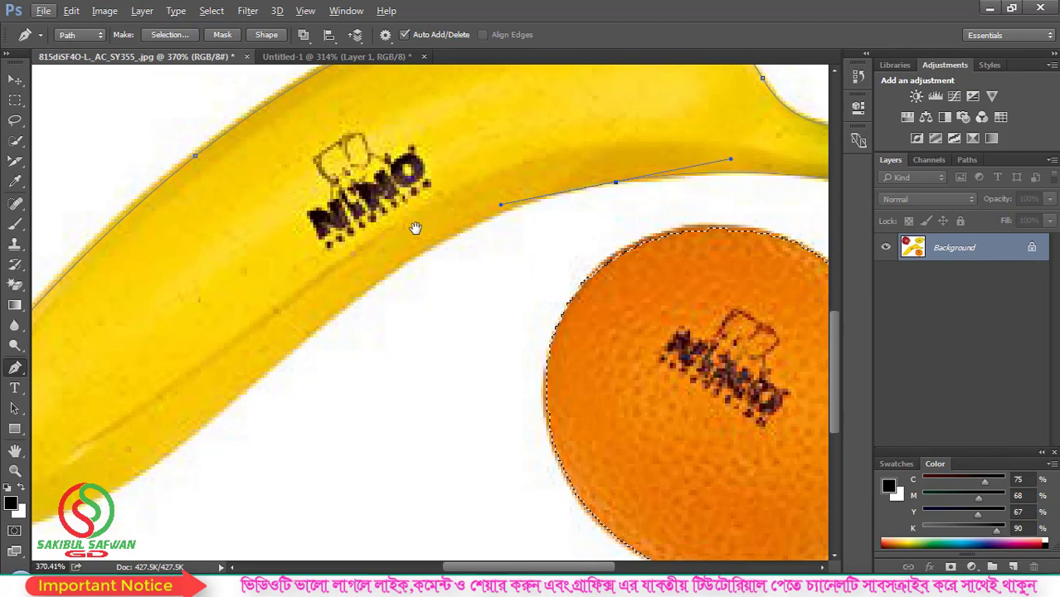
scroll(415, 228, down, 1)
scroll(597, 165, up, 3)
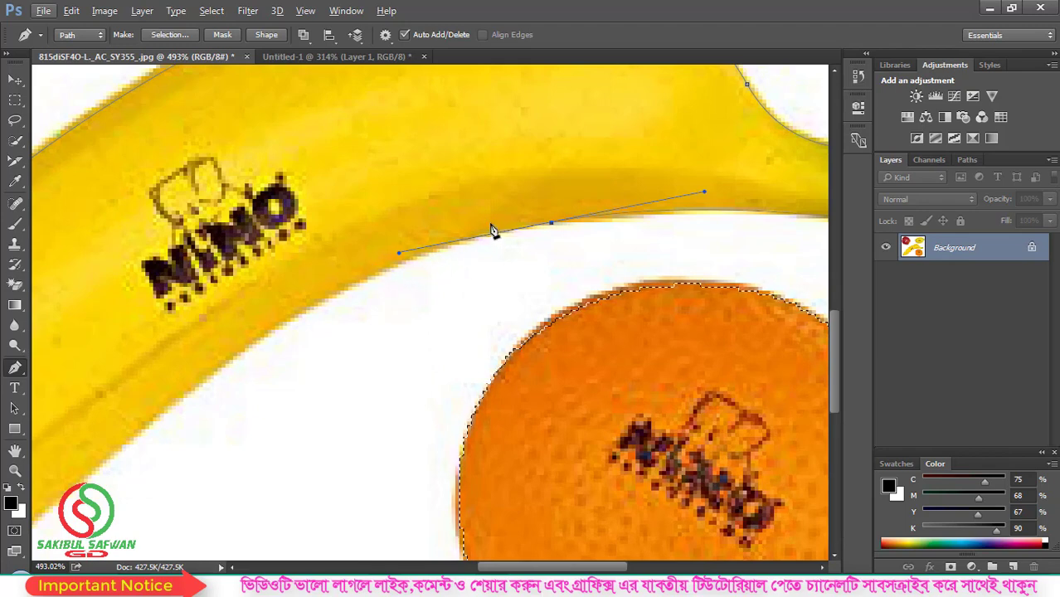
scroll(504, 206, down, 2)
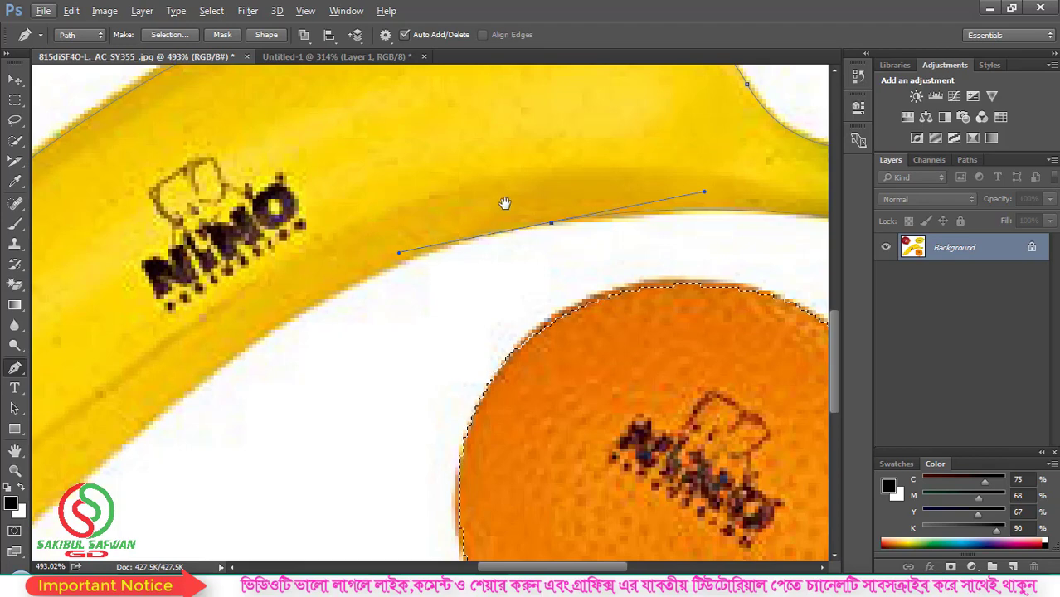
scroll(346, 227, up, 4)
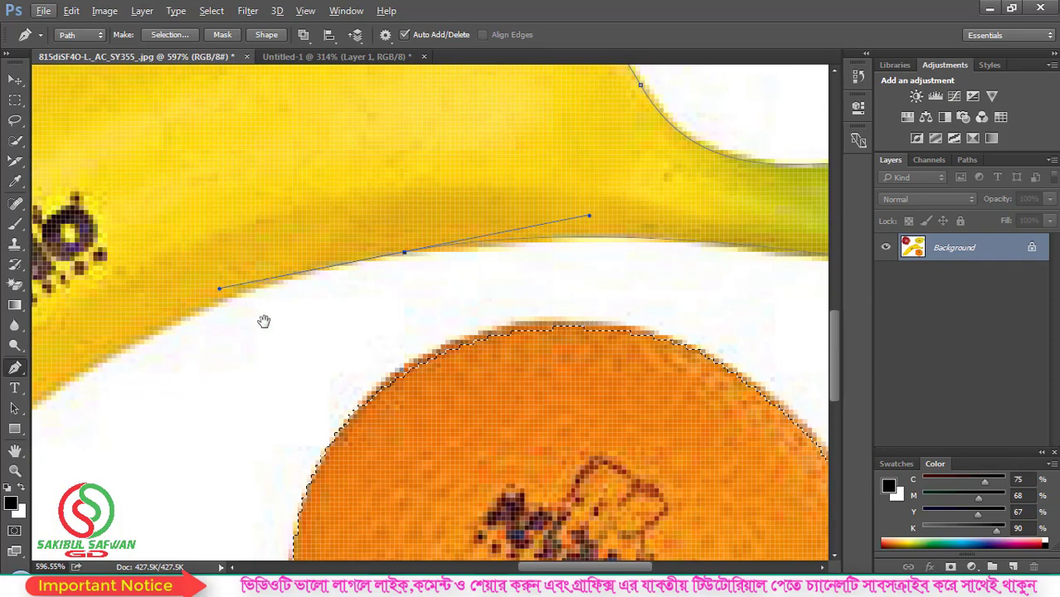
drag(252, 301, 402, 214)
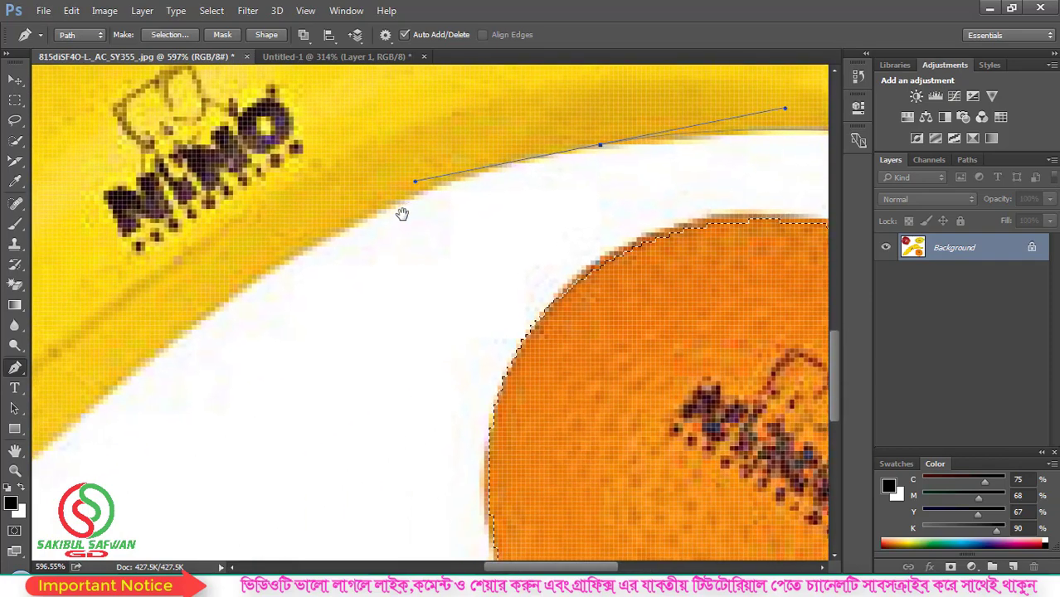
drag(260, 313, 412, 298)
scroll(456, 250, down, 2)
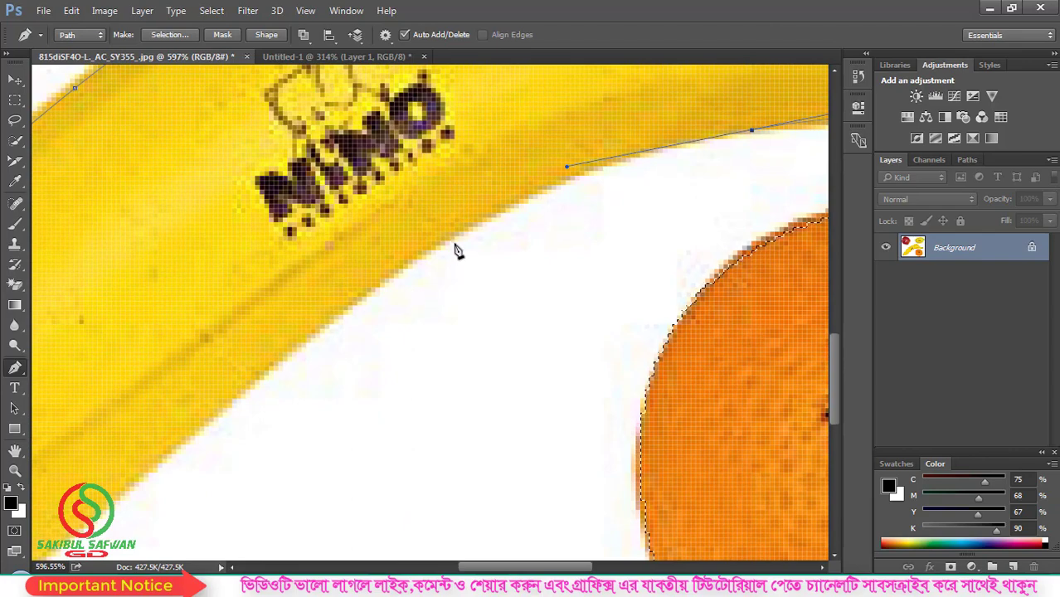
scroll(457, 248, up, 2)
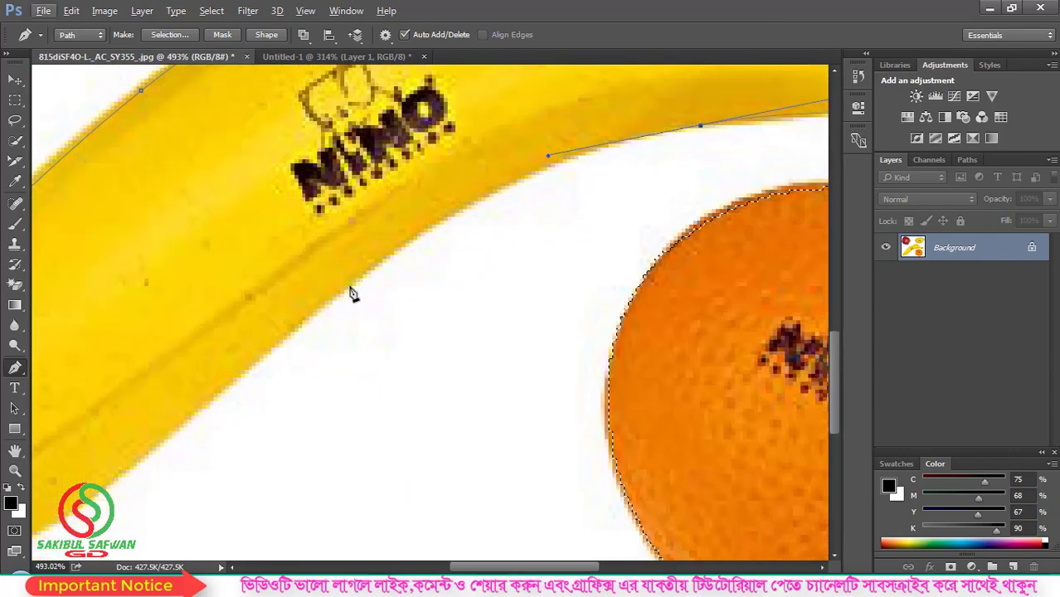
drag(348, 286, 610, 233)
drag(386, 368, 315, 406)
drag(521, 288, 614, 267)
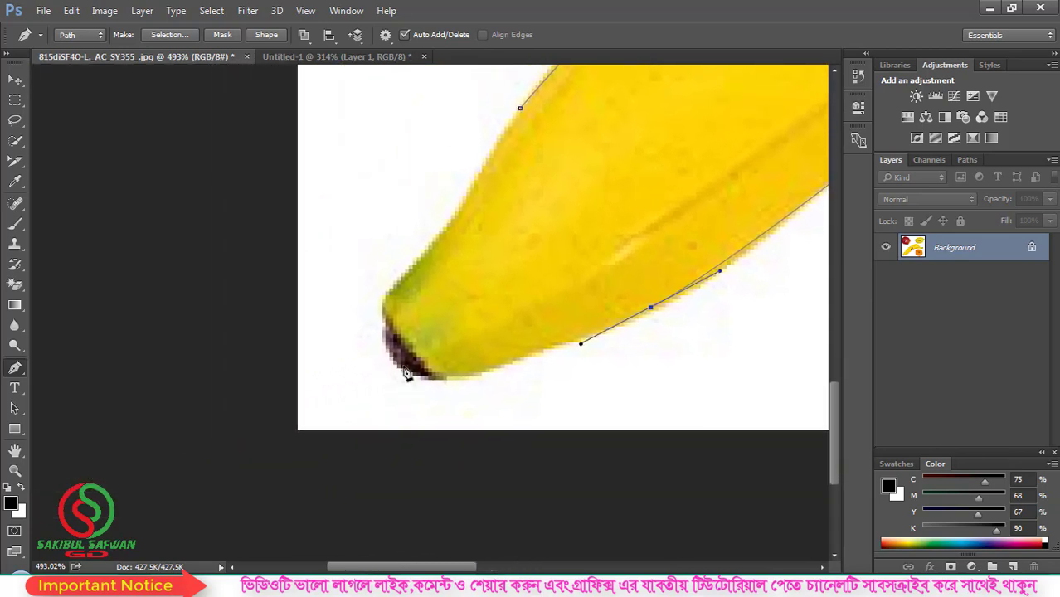
Curve the path around the banana's dark lower-left tip and close it at the starting anchor
drag(398, 369, 375, 316)
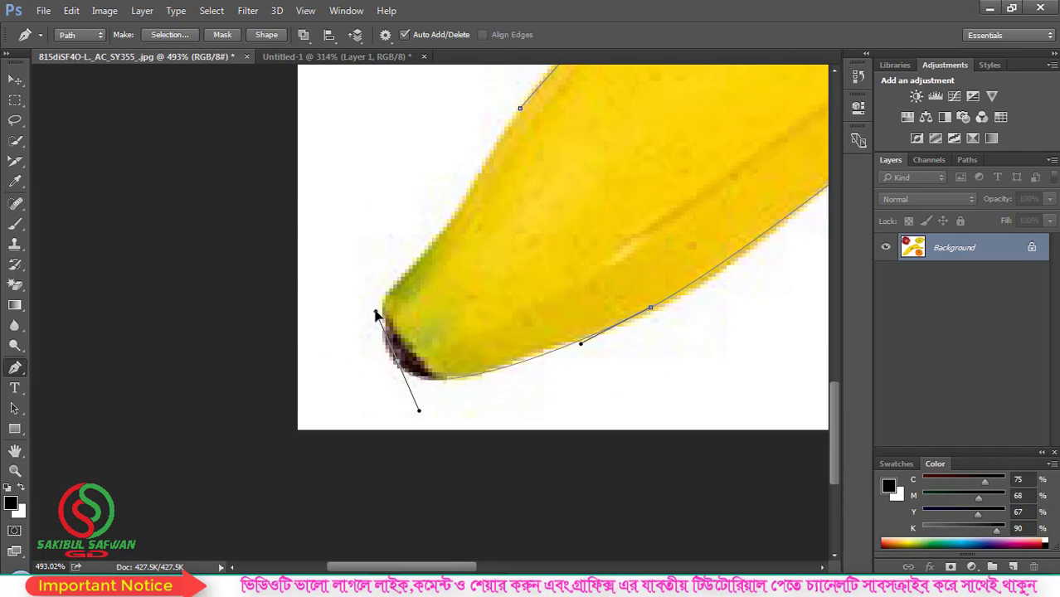
drag(436, 247, 492, 172)
drag(556, 126, 475, 209)
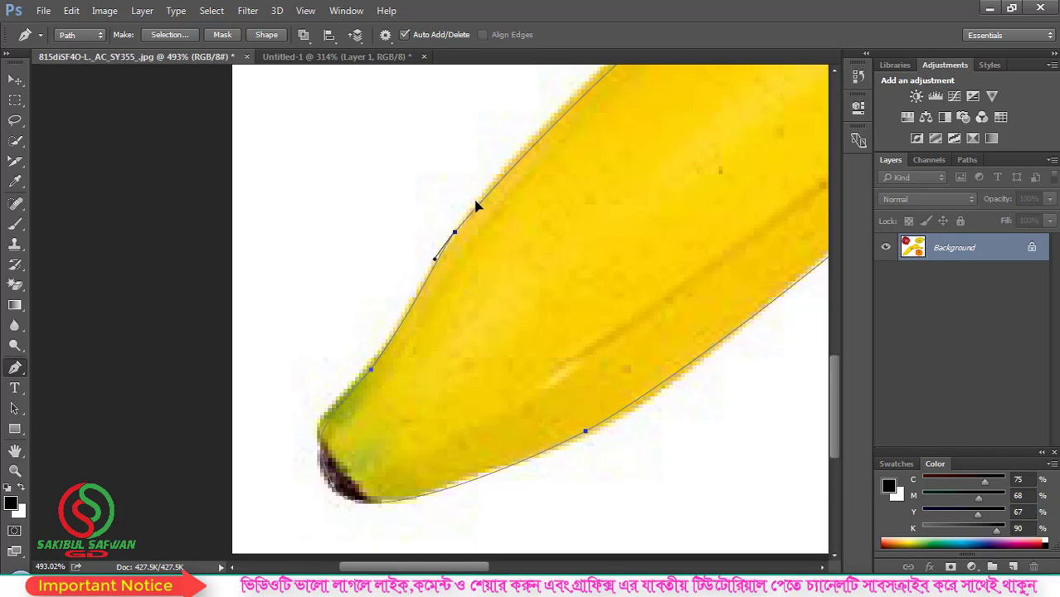
Clear the selection around the orange and keep the Pen Tool in Path mode for the closed banana path
scroll(367, 261, down, 8)
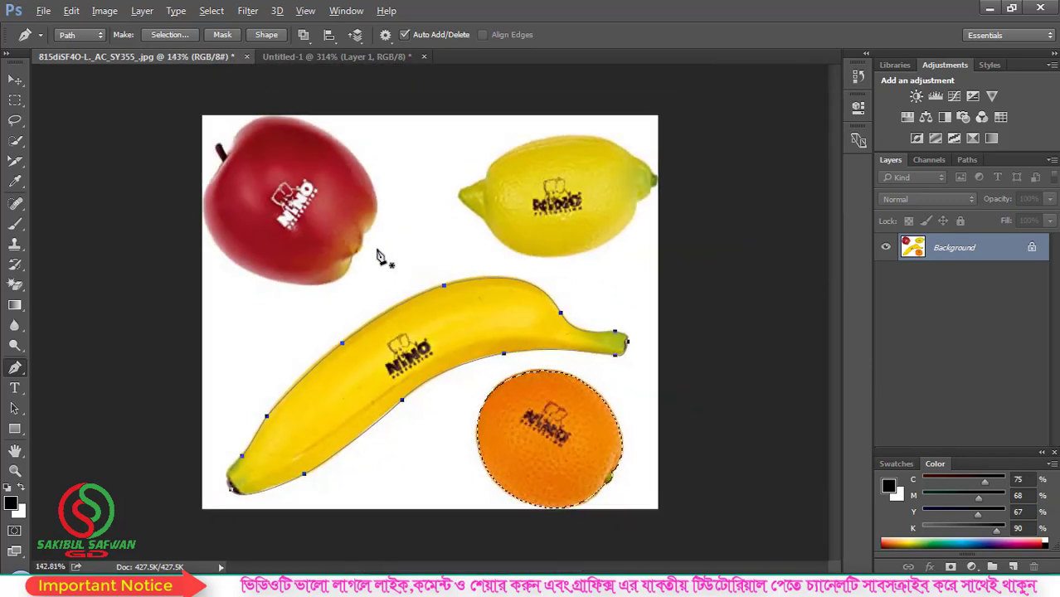
scroll(380, 452, up, 1)
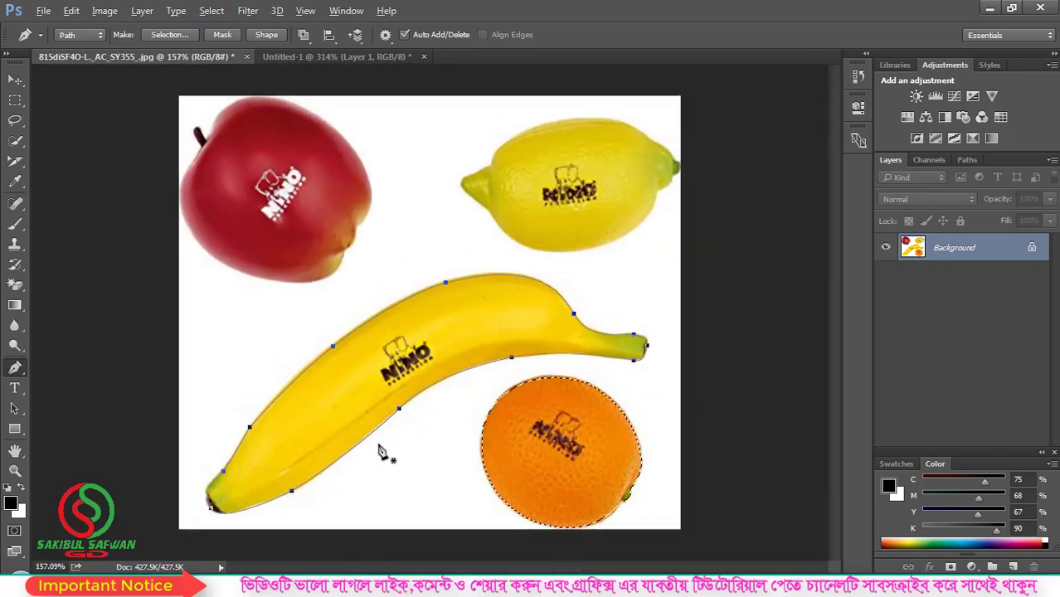
scroll(380, 452, up, 2)
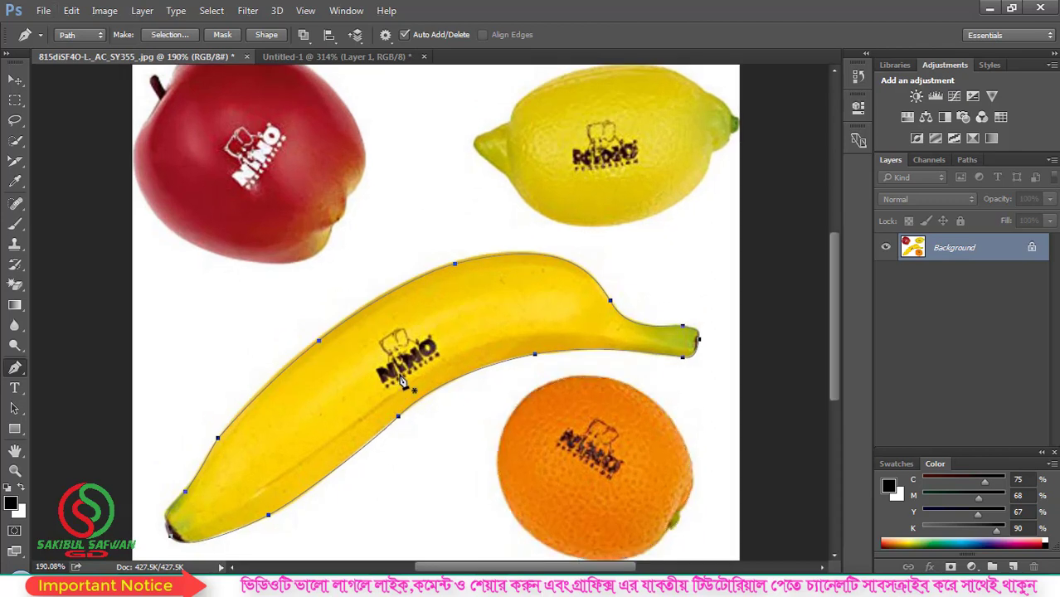
scroll(428, 428, up, 3)
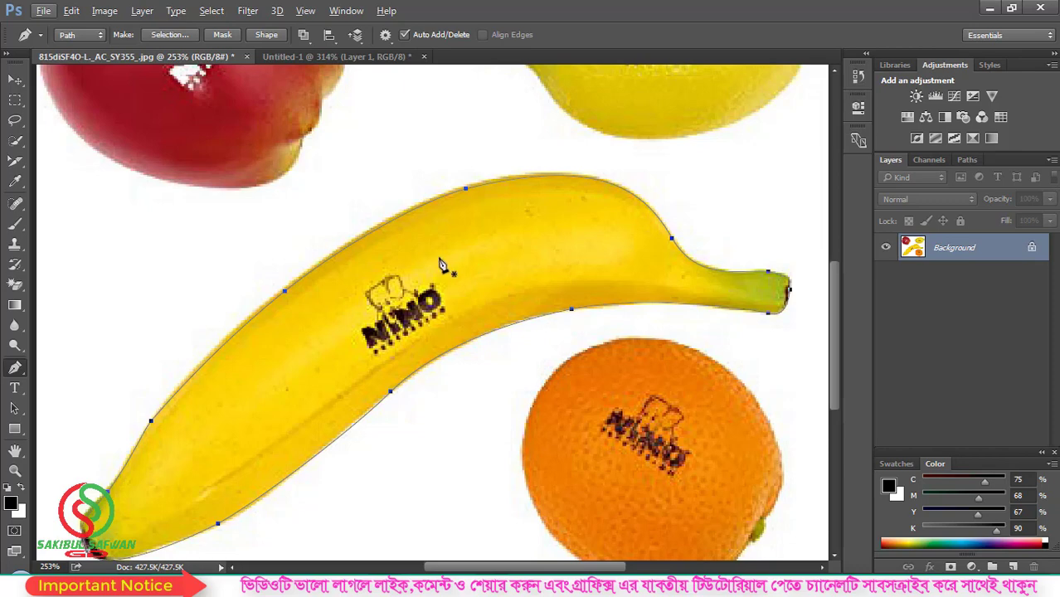
scroll(392, 273, down, 2)
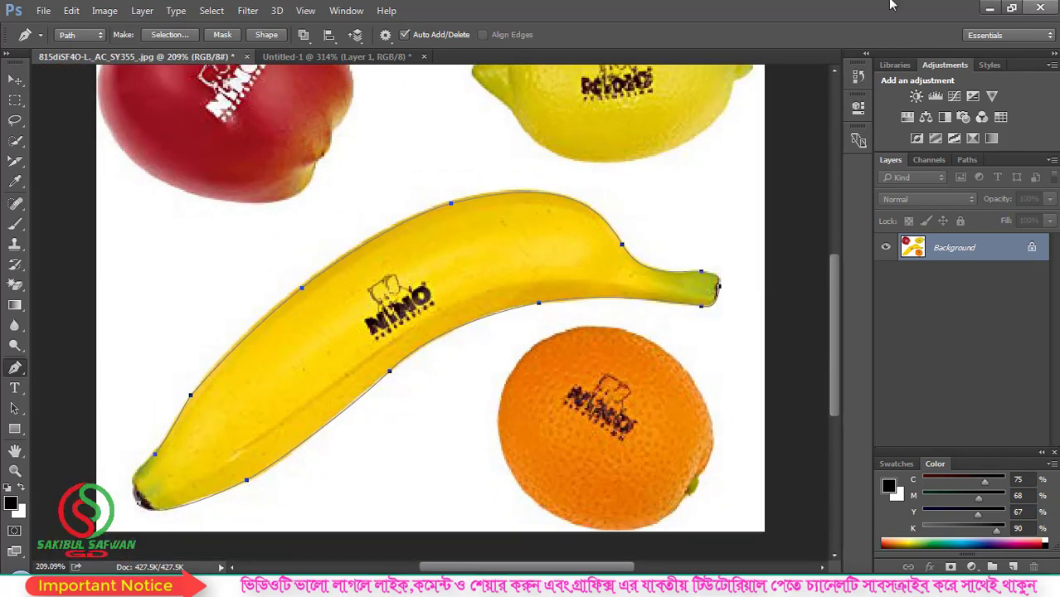
click(87, 35)
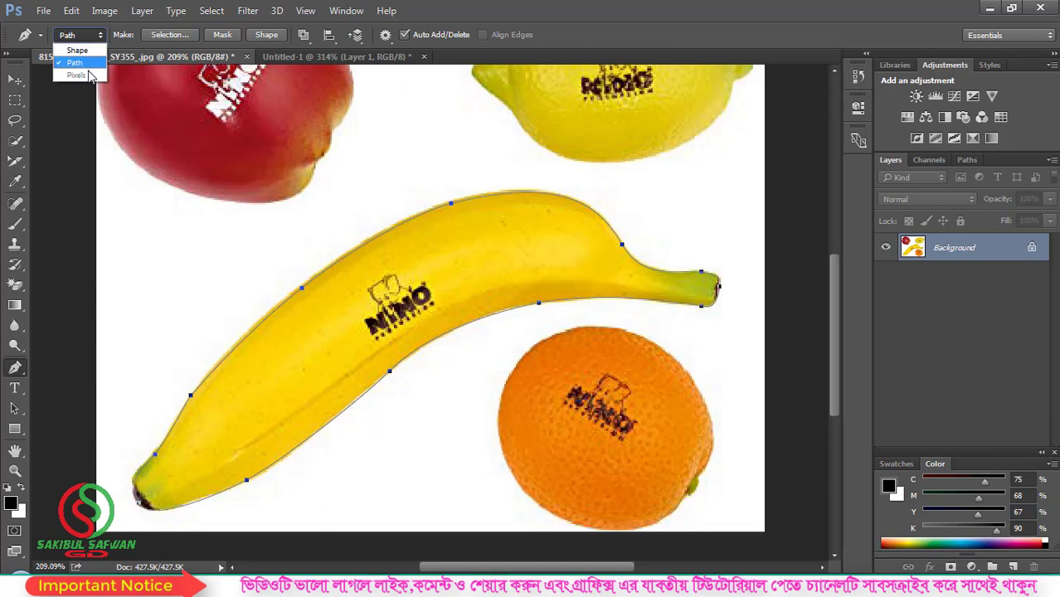
click(83, 65)
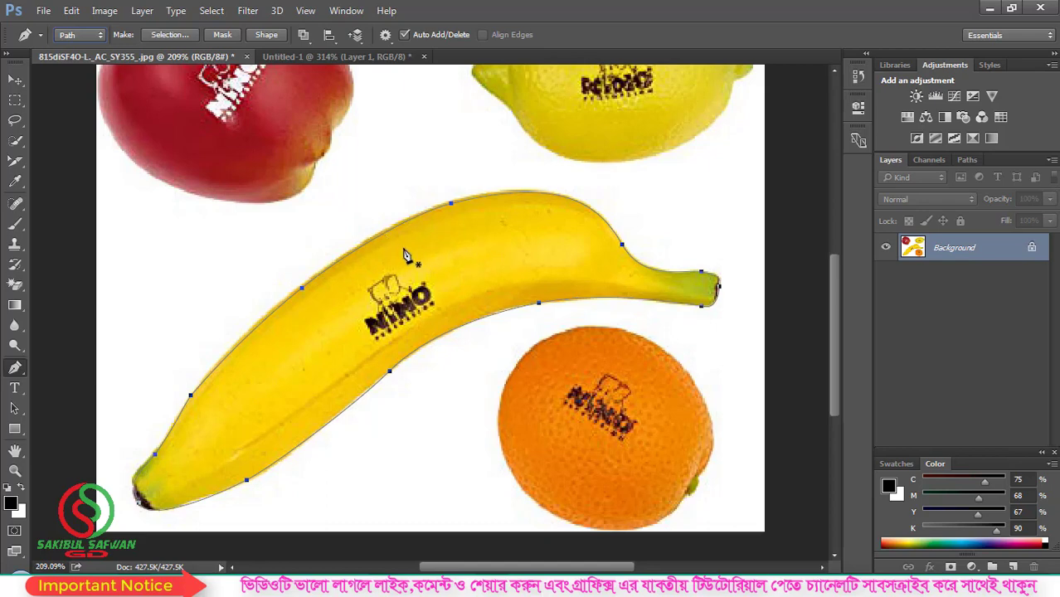
Display the document's list of paths with the banana's Work Path, keeping the Pen Tool in Path mode
key(alt)
click(931, 162)
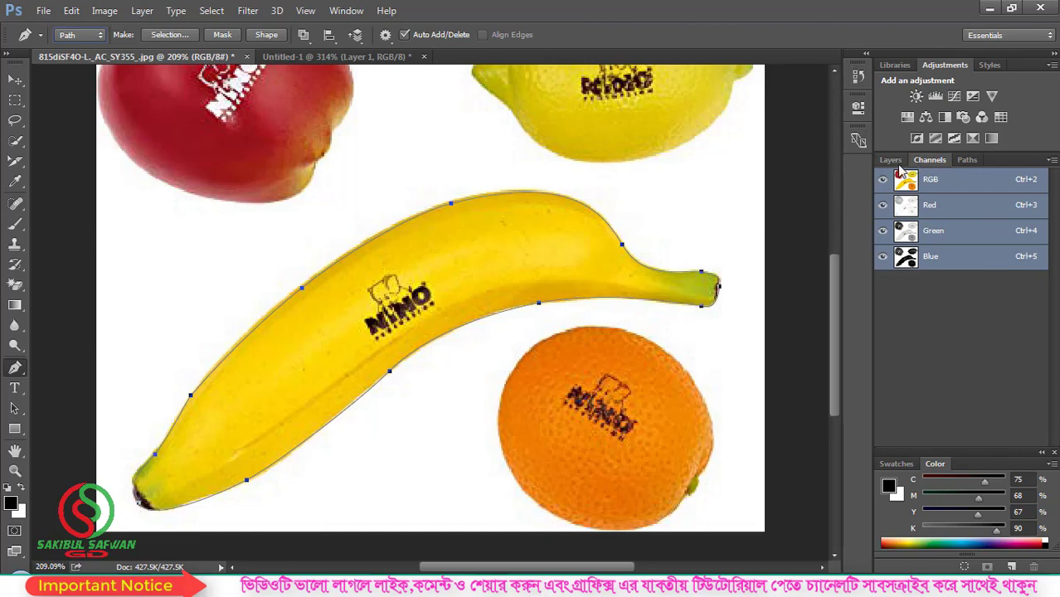
click(892, 161)
click(965, 161)
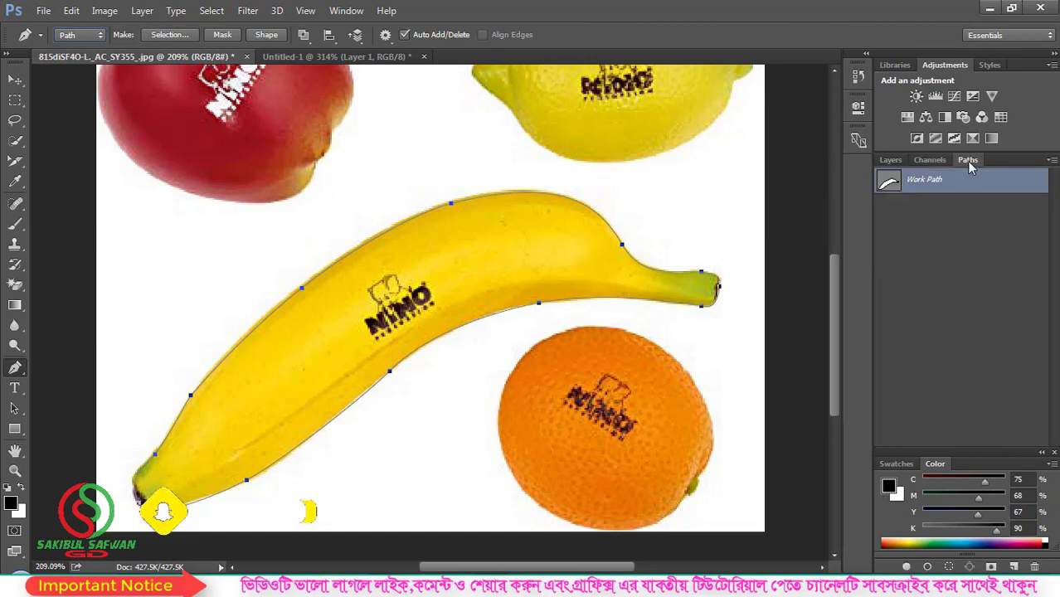
click(346, 10)
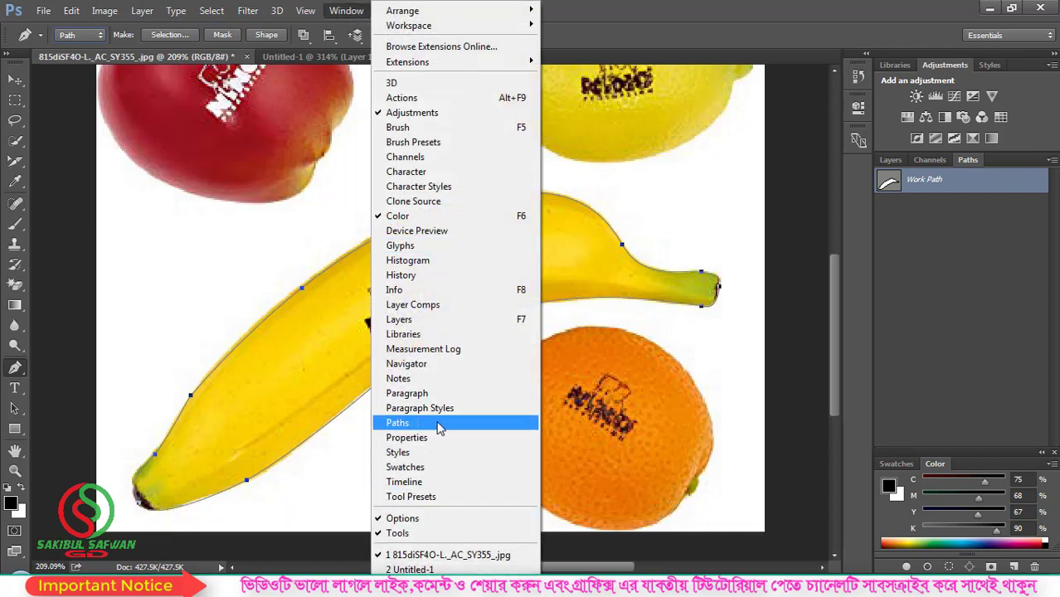
click(962, 160)
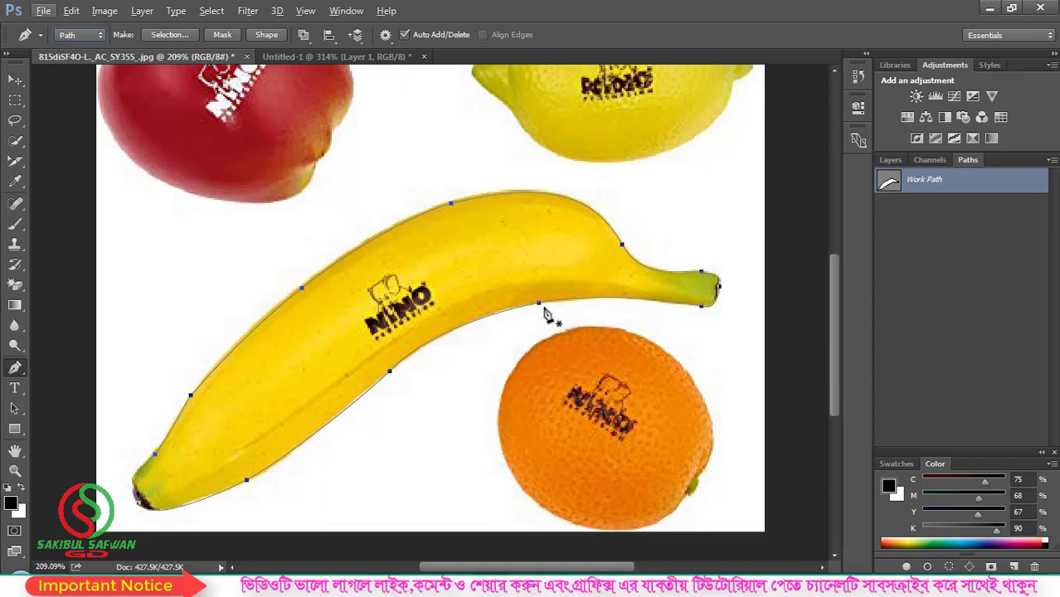
scroll(546, 293, up, 1)
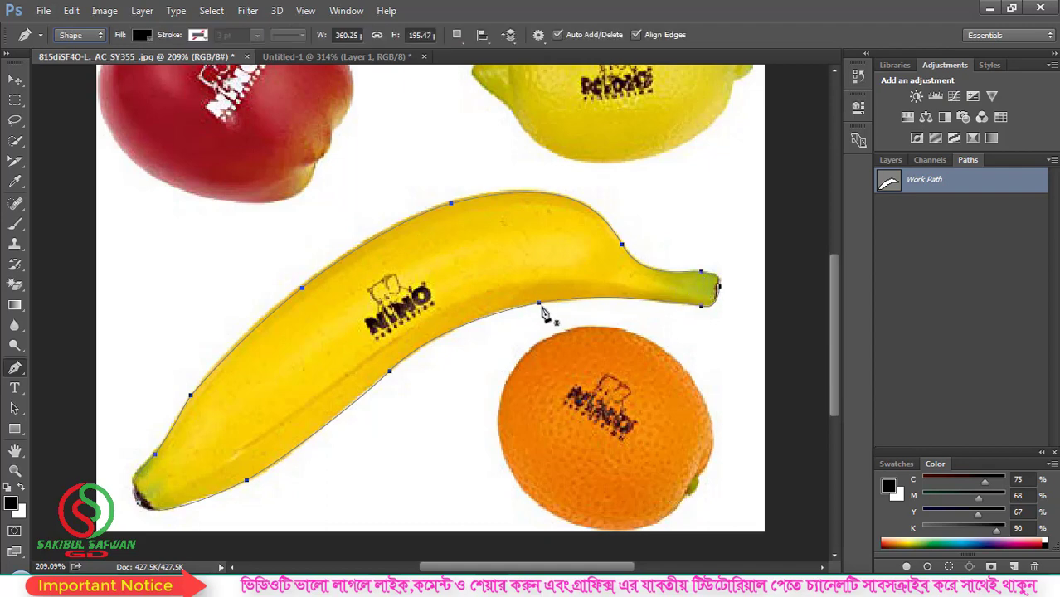
scroll(455, 309, down, 1)
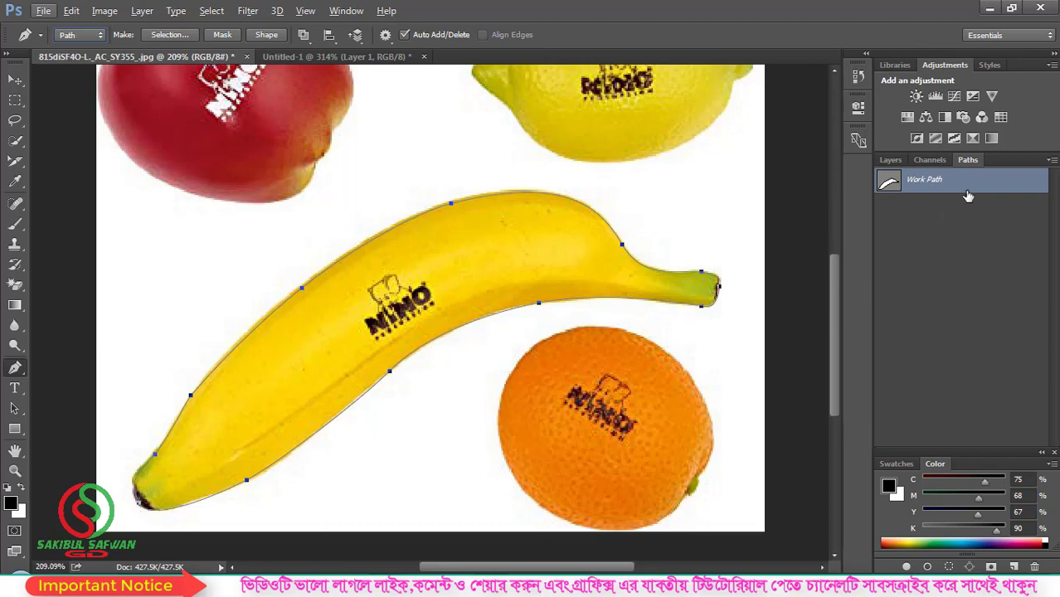
Save the banana's Work Path under the name Path 1
click(1052, 160)
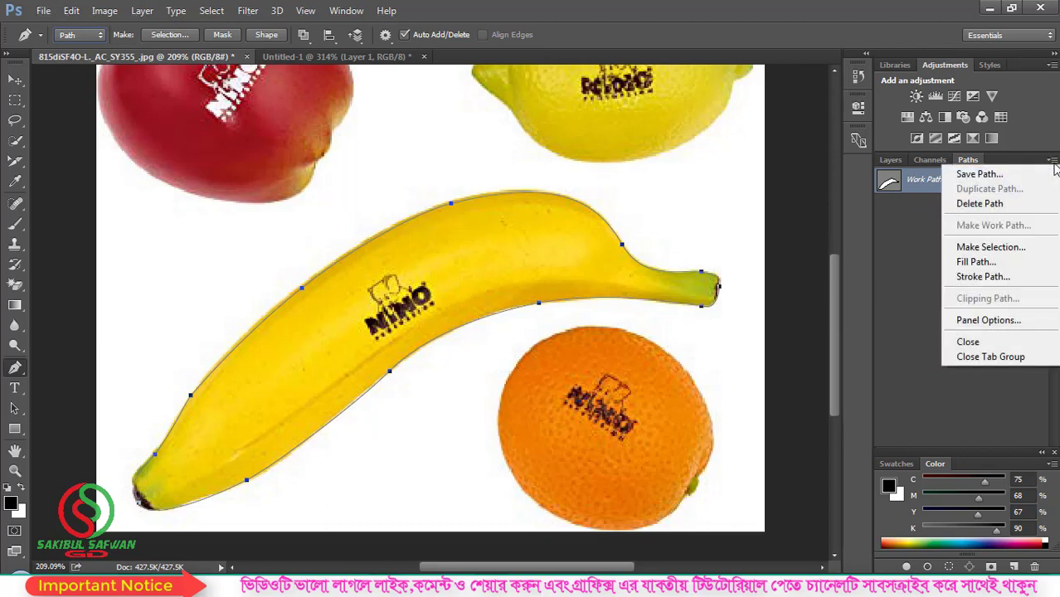
click(999, 175)
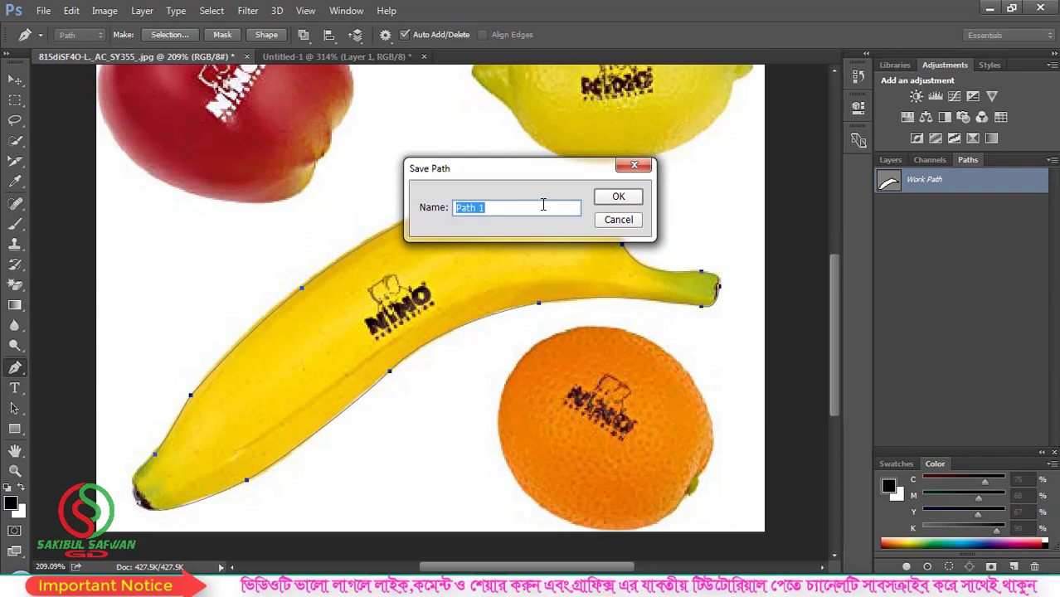
click(614, 199)
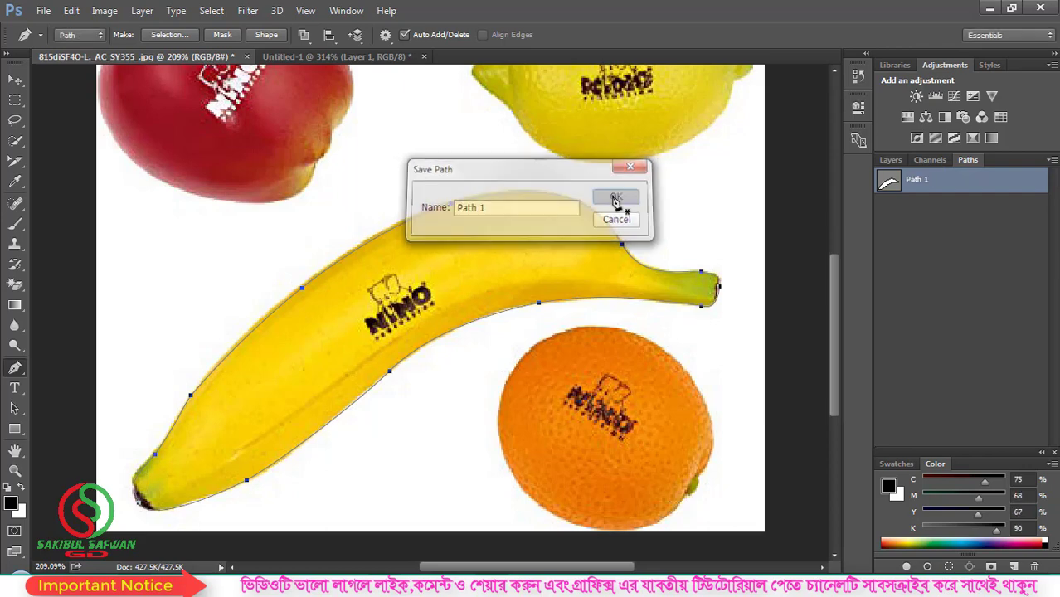
Try loading Path 1 as a selection around the banana, and undo that selection
click(890, 160)
scroll(477, 305, down, 3)
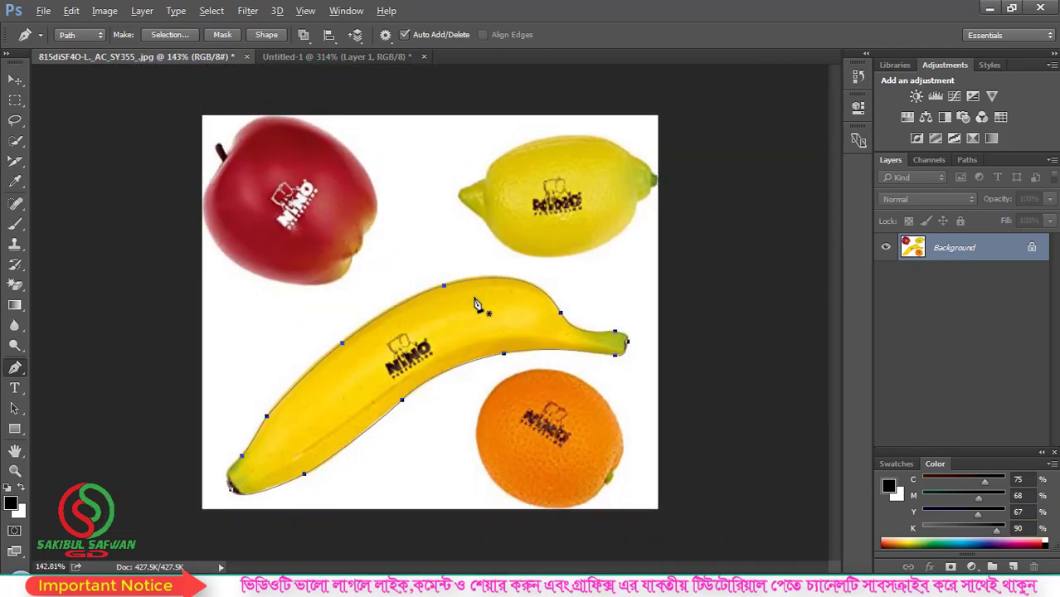
scroll(498, 398, up, 2)
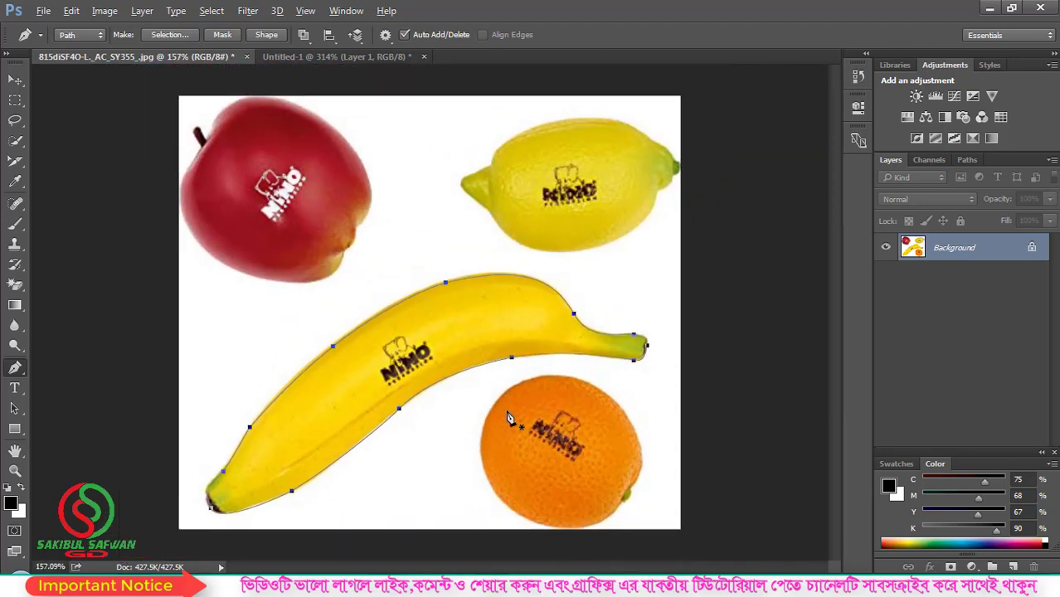
scroll(595, 485, up, 2)
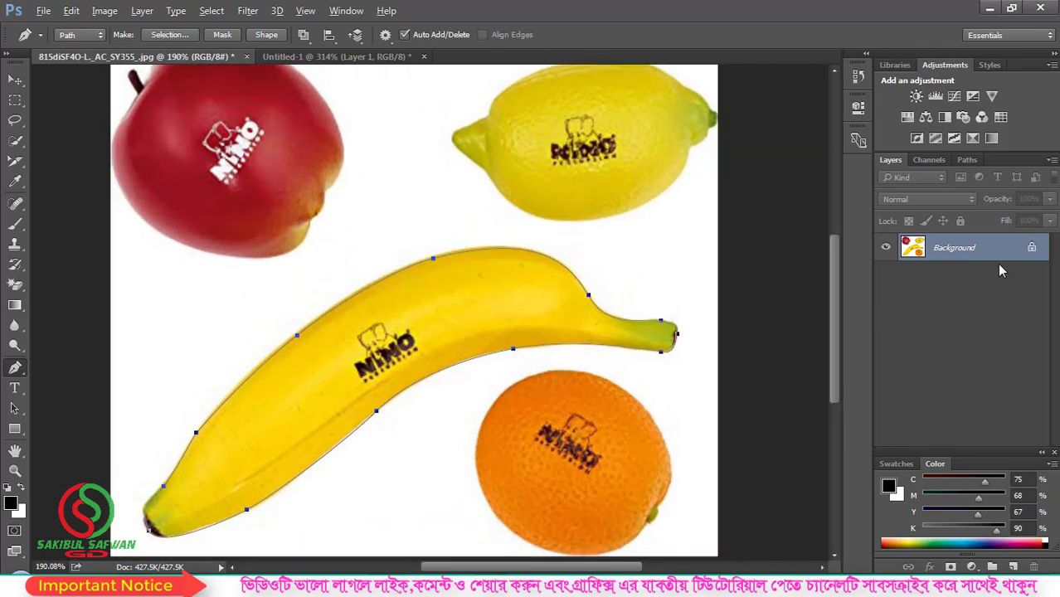
click(967, 160)
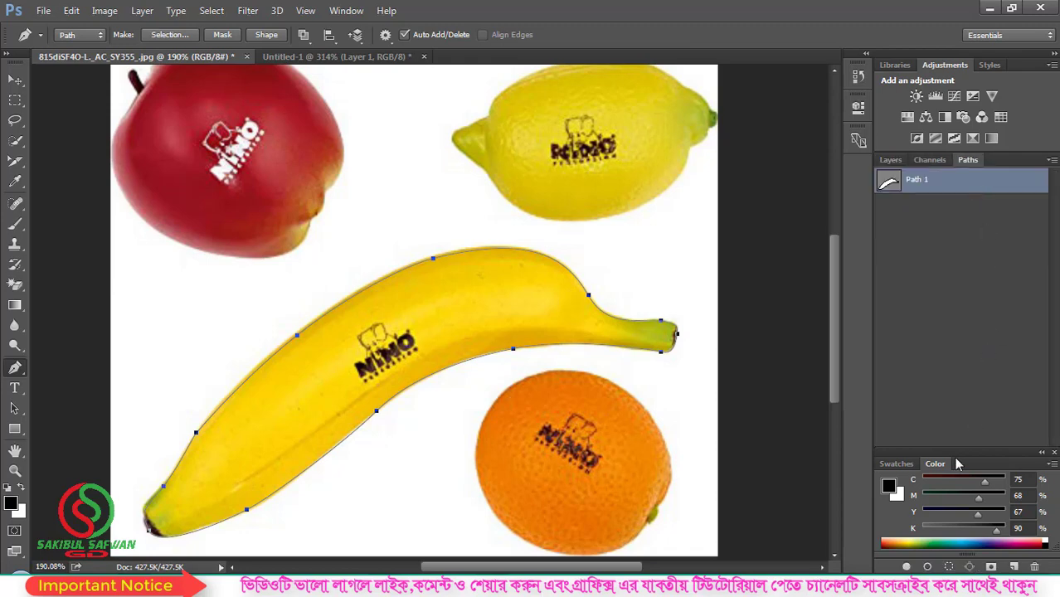
click(950, 566)
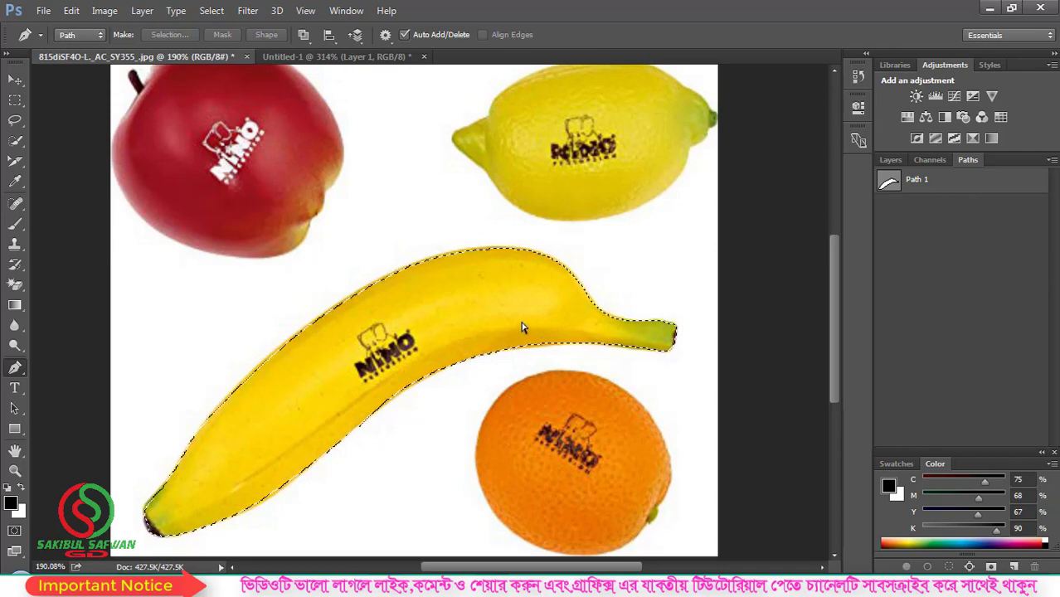
key(ctrl+z)
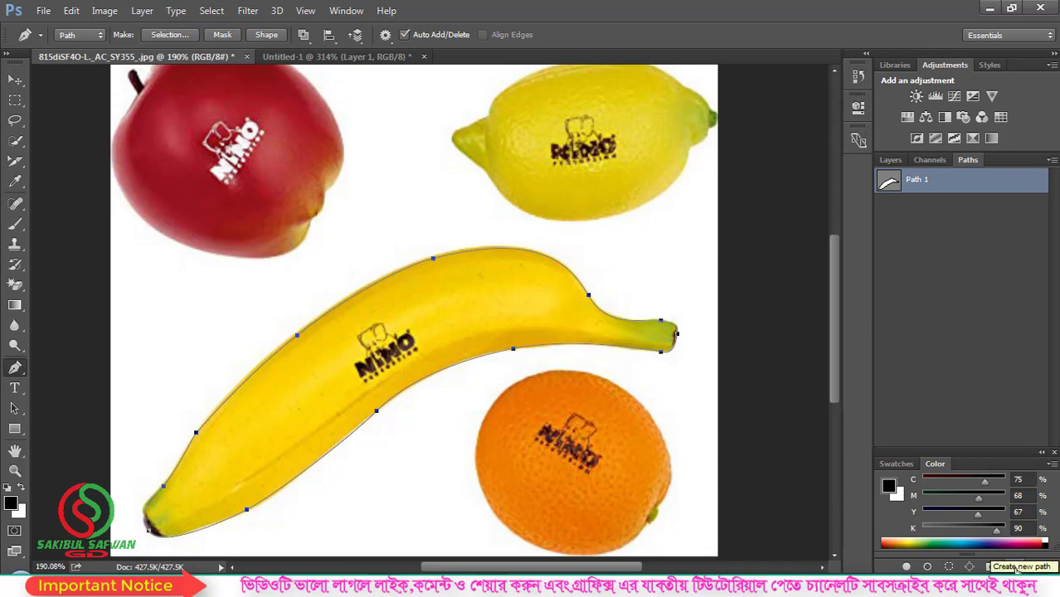
Create a second path and draw a closed freeform test outline spanning the gap between the apple and the lemon
click(1017, 567)
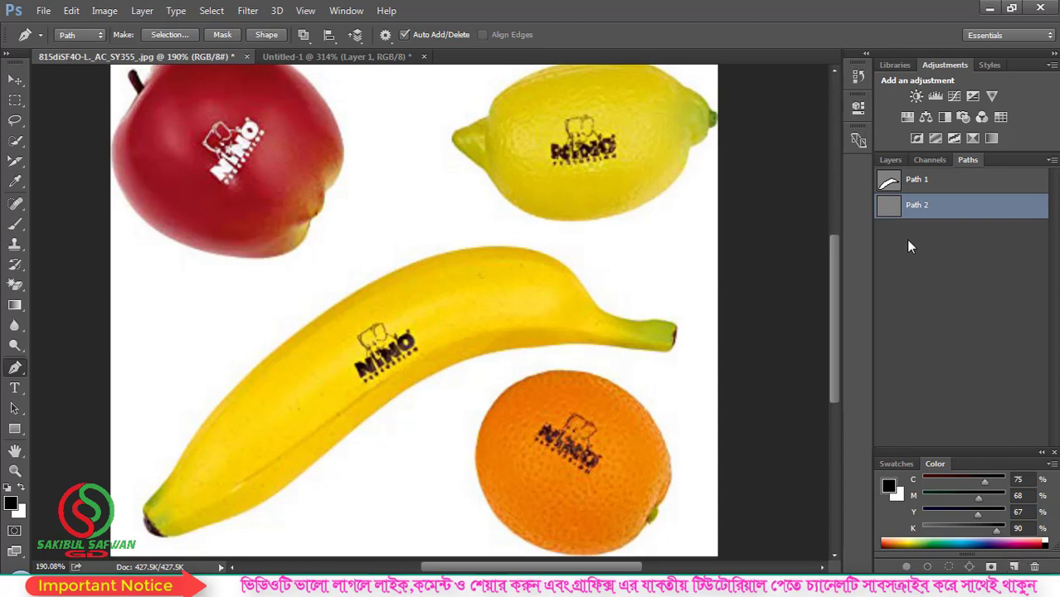
click(392, 214)
click(468, 163)
drag(444, 135, 344, 123)
drag(308, 142, 295, 172)
click(285, 204)
drag(308, 231, 347, 225)
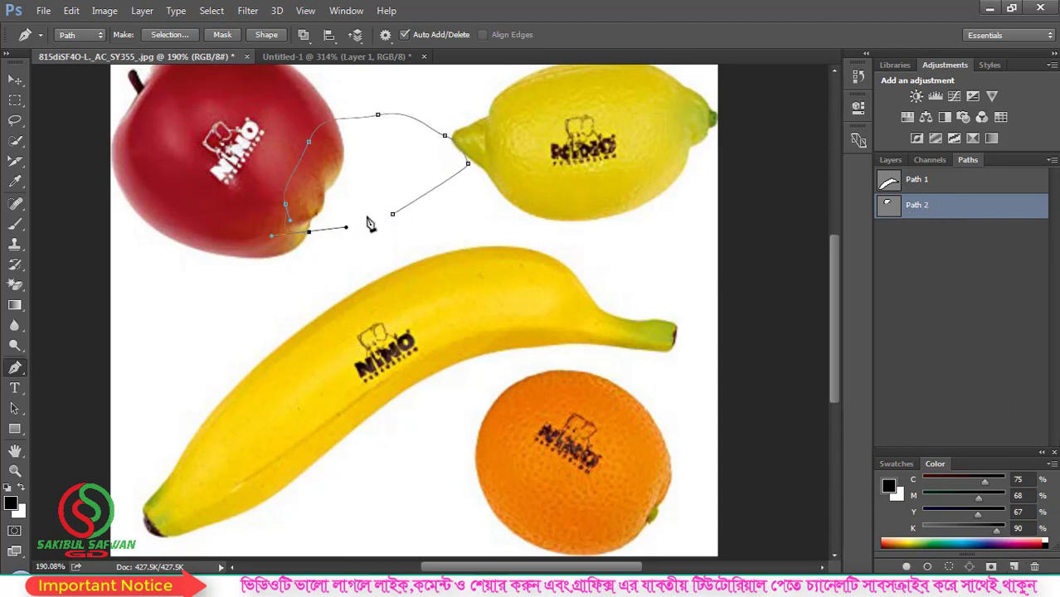
click(392, 214)
Delete Path 2 with the test outline between the apple and the lemon
click(1052, 160)
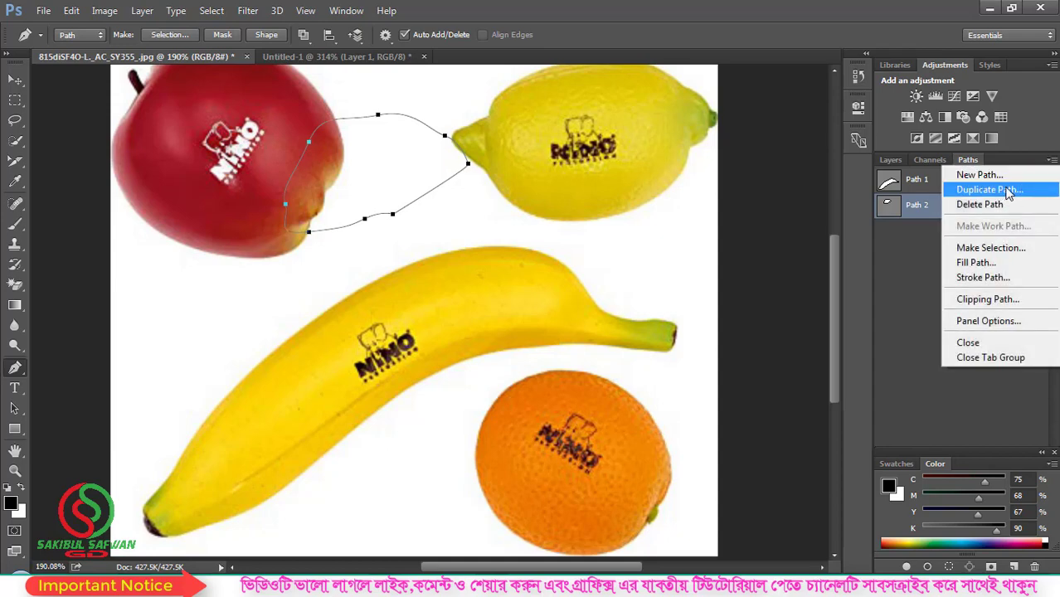
click(924, 212)
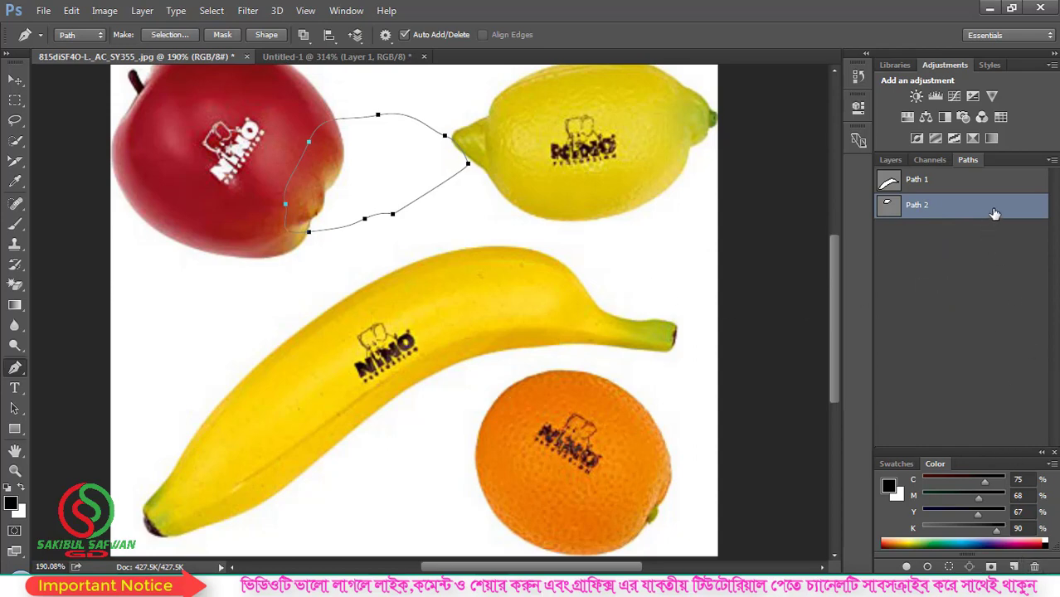
drag(994, 214, 1040, 566)
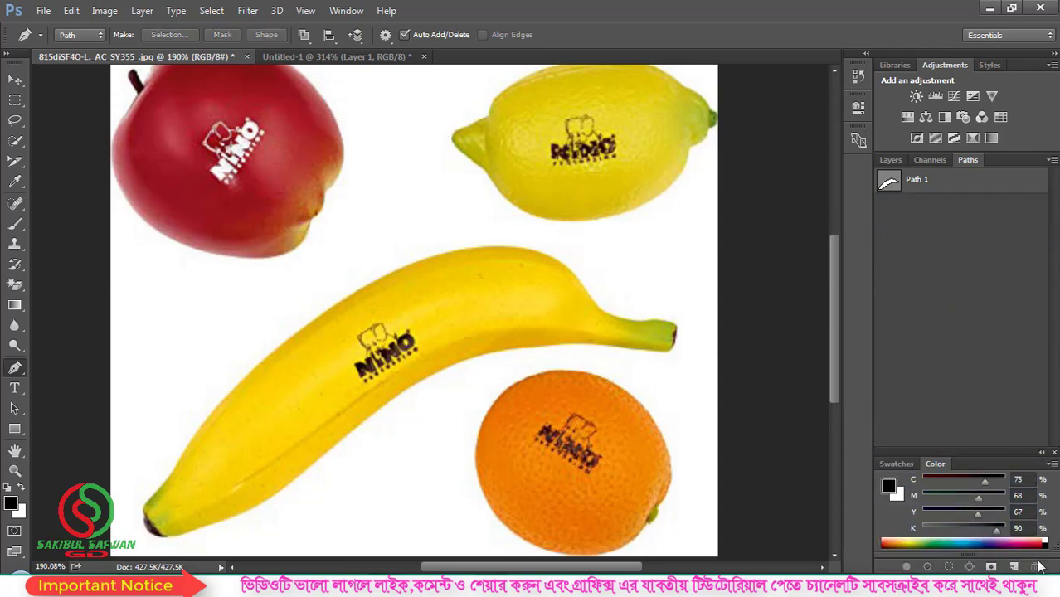
Add a new path and draw a narrow closed shape slanting from beside the apple's lower edge up to the lemon's tip
click(1015, 566)
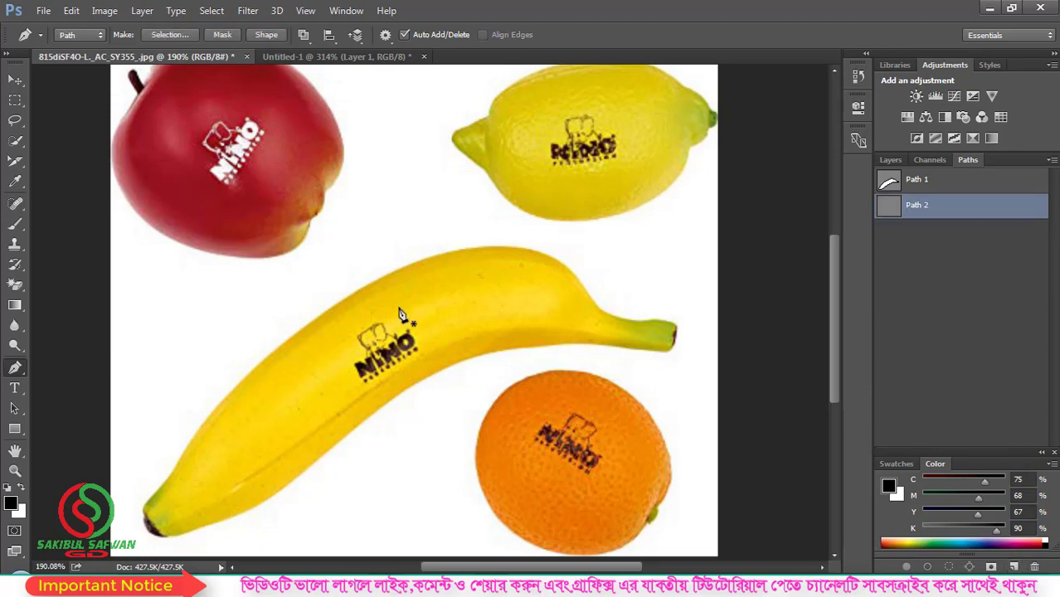
click(324, 239)
drag(365, 173, 380, 153)
drag(406, 123, 480, 138)
drag(452, 173, 416, 198)
drag(393, 216, 378, 232)
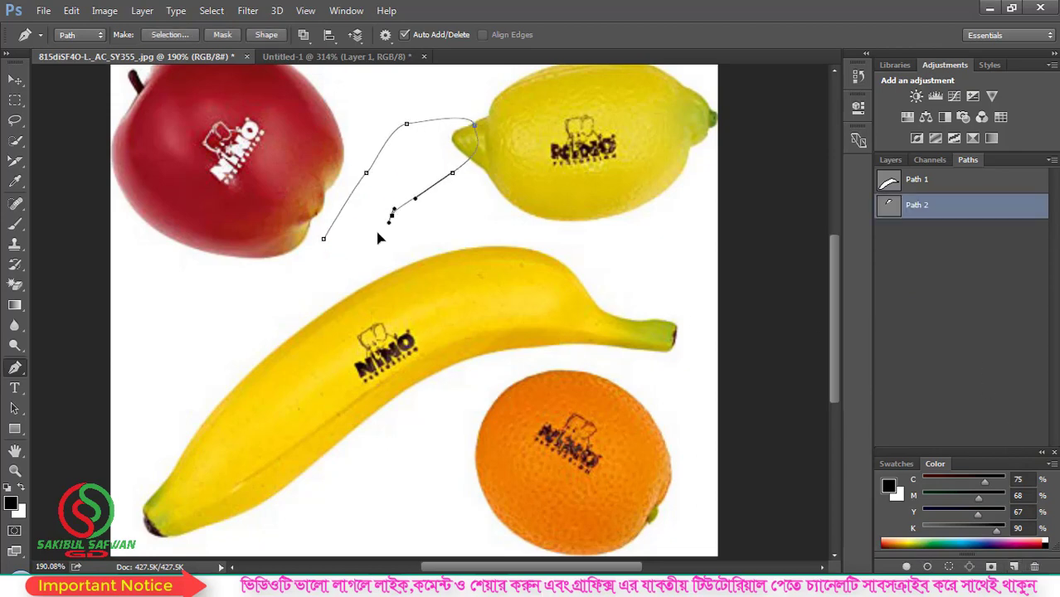
click(359, 238)
click(324, 239)
scroll(533, 312, up, 2)
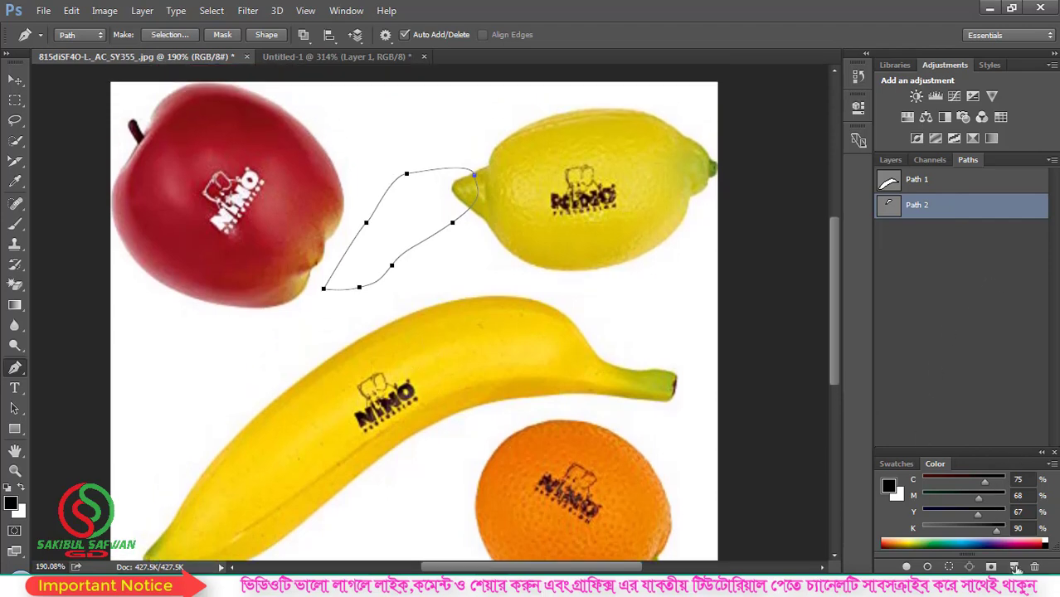
Add a third path and roughly trace the lemon's upper edge with curved anchors, from its left tip around the green end
click(1014, 567)
drag(452, 181, 492, 167)
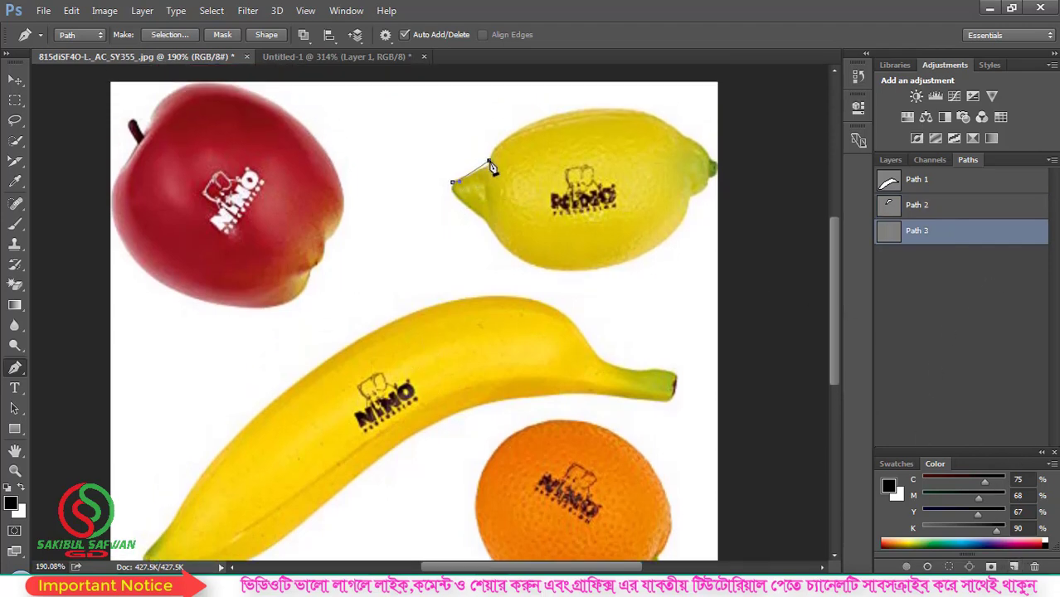
drag(541, 127, 579, 115)
drag(601, 107, 632, 105)
drag(654, 108, 688, 138)
drag(707, 150, 669, 225)
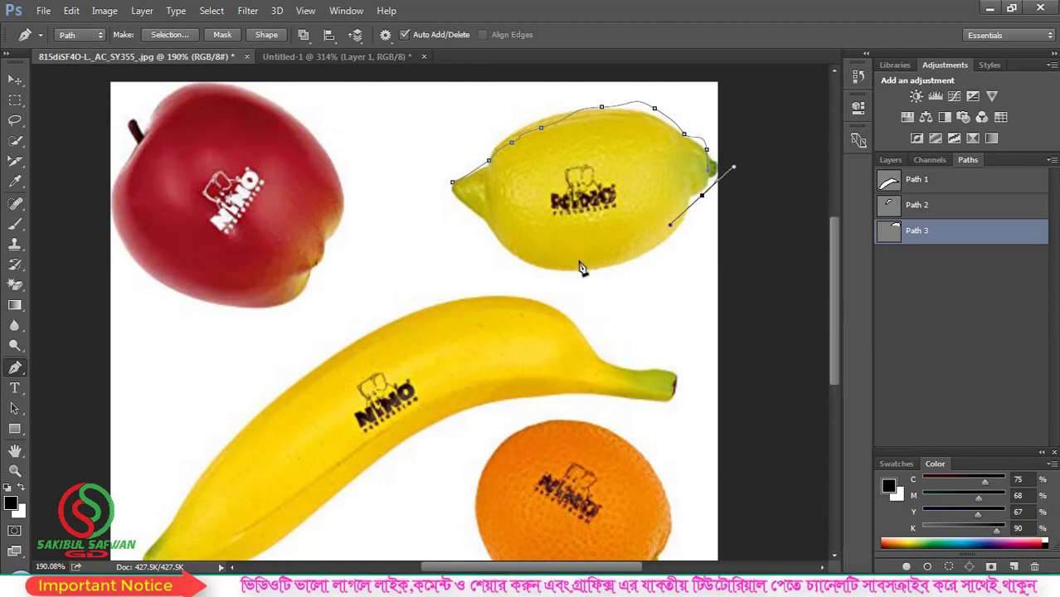
Continue the rough outline along the lemon's lower edge and close it at the starting anchor on the left tip
drag(581, 261, 571, 265)
drag(551, 260, 526, 250)
drag(472, 216, 467, 208)
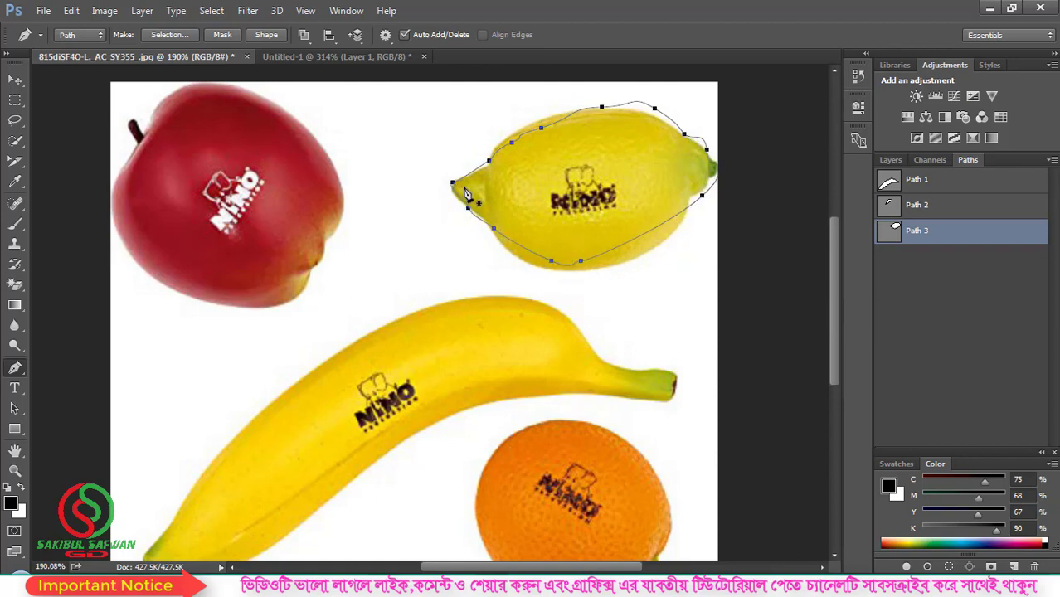
drag(454, 187, 433, 192)
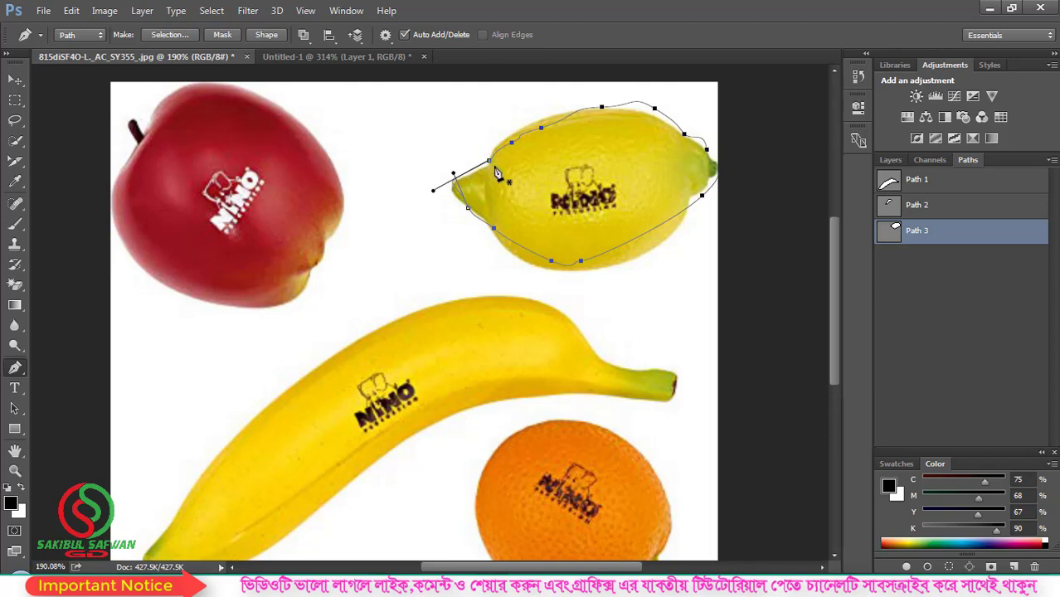
Display the outlines of Path 1, Path 2 and Path 3 one by one on the image
scroll(473, 232, down, 4)
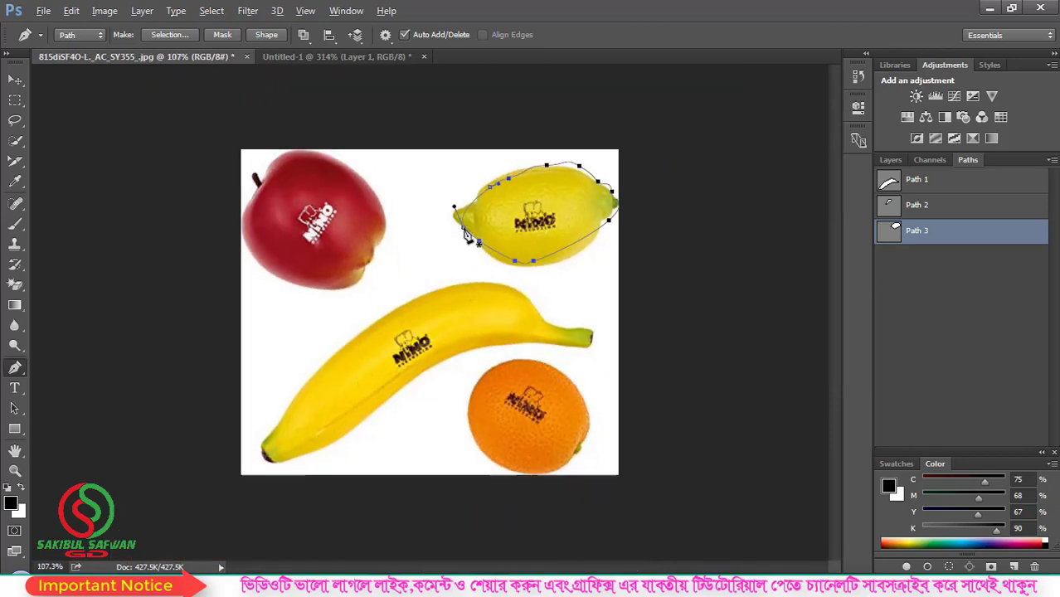
click(965, 184)
click(891, 161)
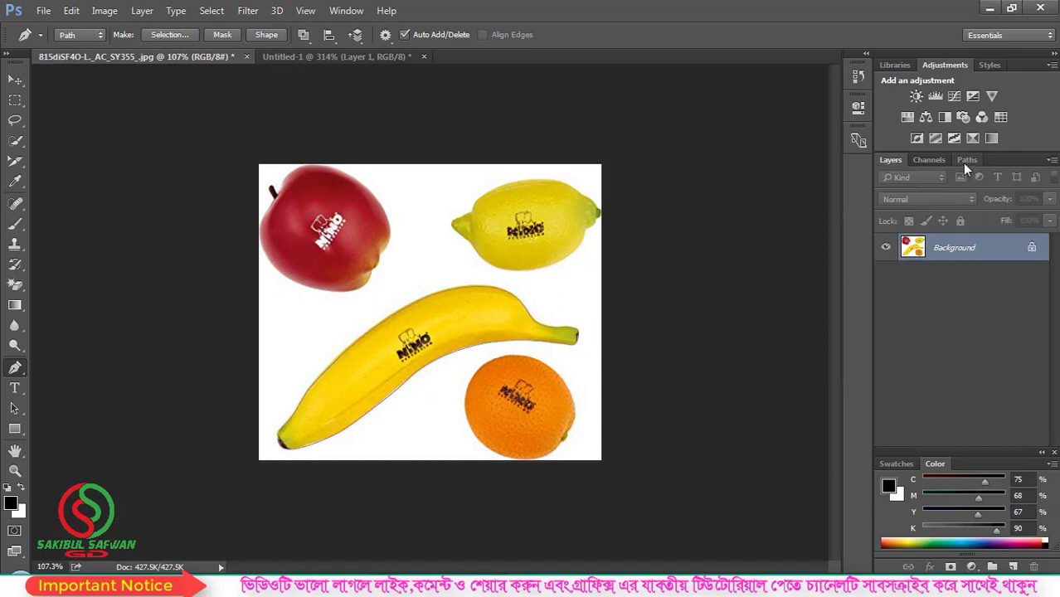
click(967, 161)
click(949, 219)
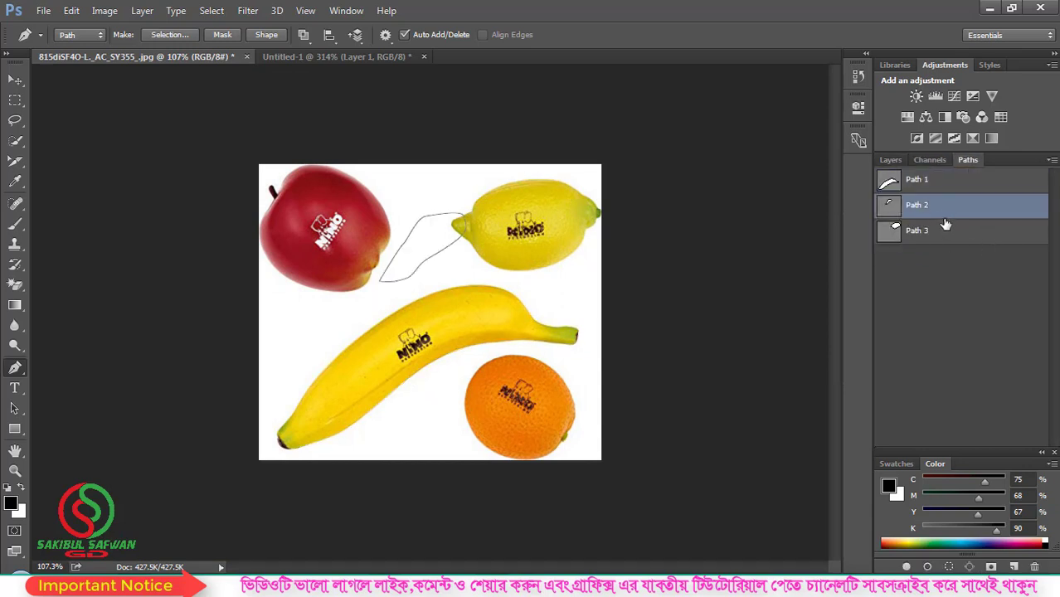
click(929, 232)
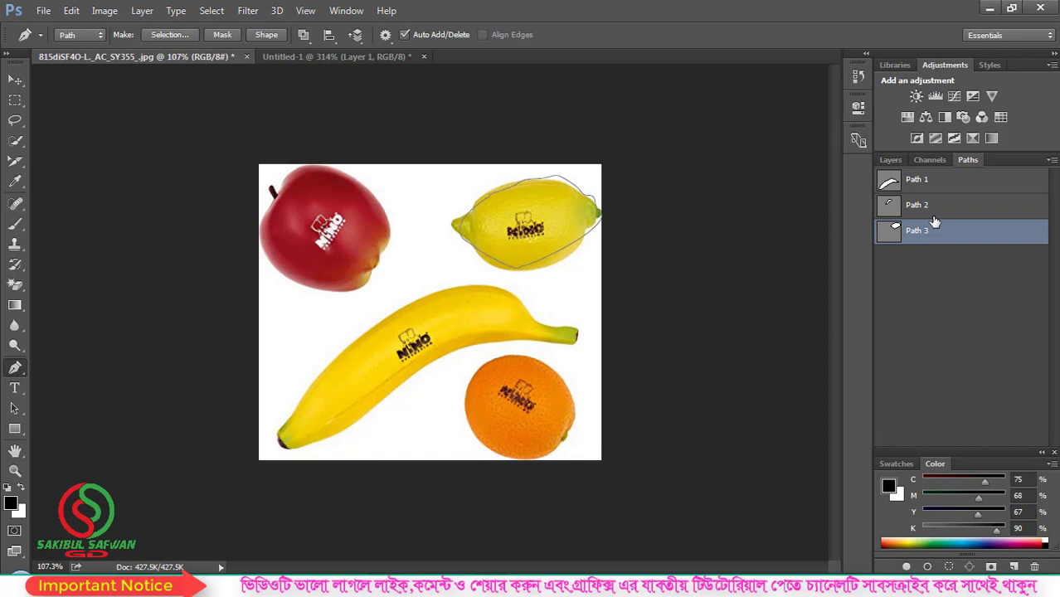
scroll(687, 245, up, 2)
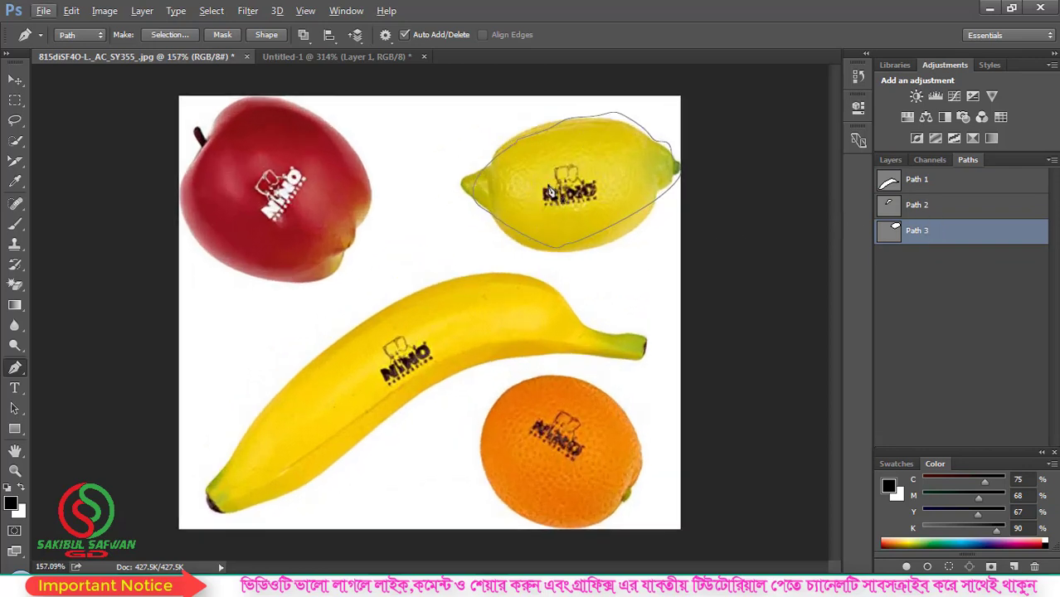
Cycle through the three stored paths again, leave the banana's Path 1 active and return to the layer list
click(921, 211)
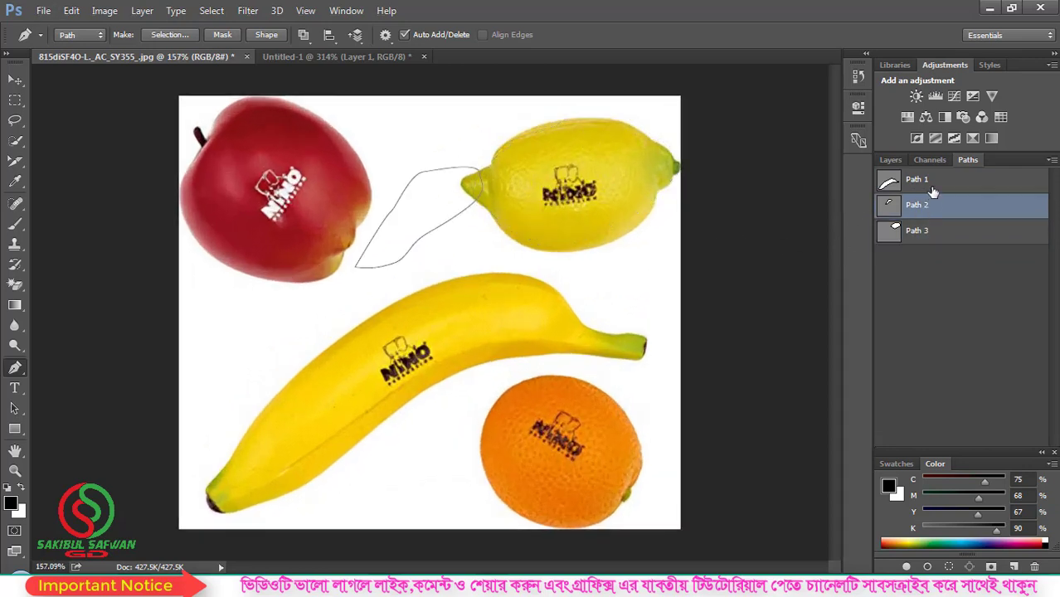
click(933, 193)
click(940, 229)
click(936, 208)
click(936, 189)
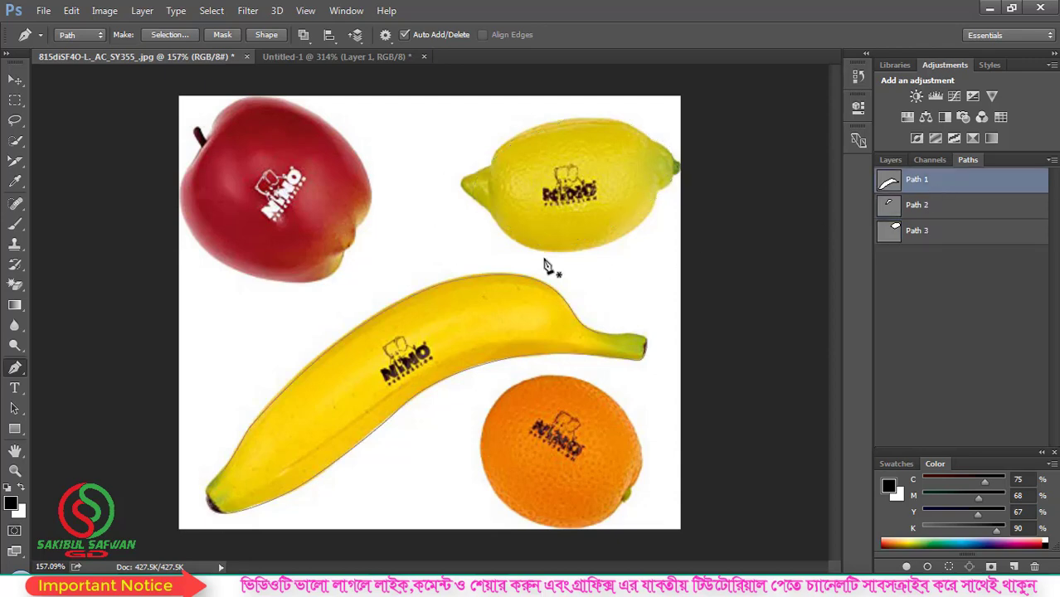
click(891, 160)
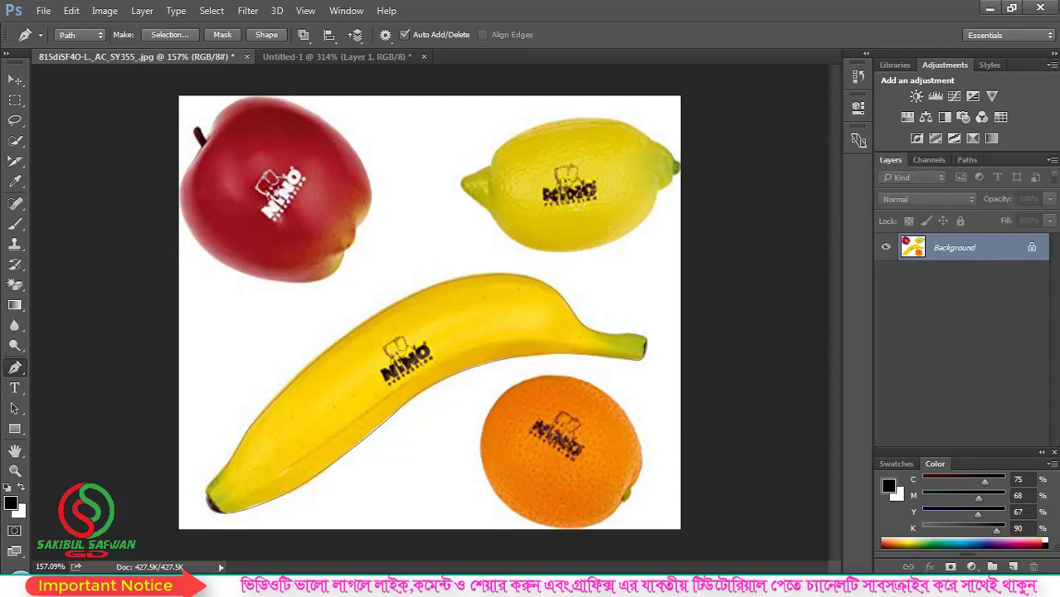
Save the fruit image to the Desktop as a JPEG named sdfdrtydty, accepting the JPEG options
click(43, 10)
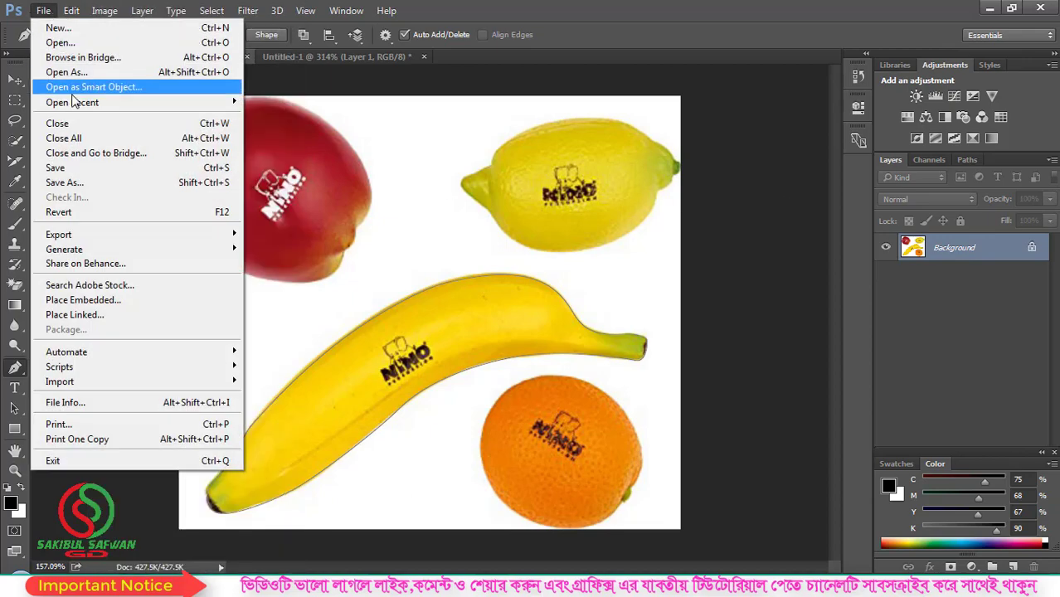
click(85, 183)
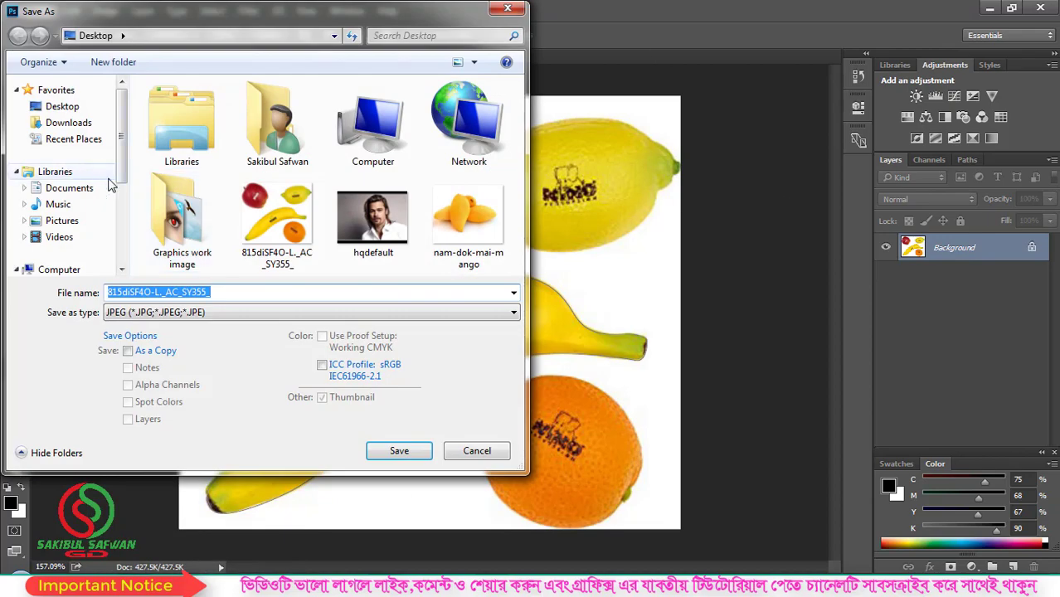
click(196, 313)
click(198, 315)
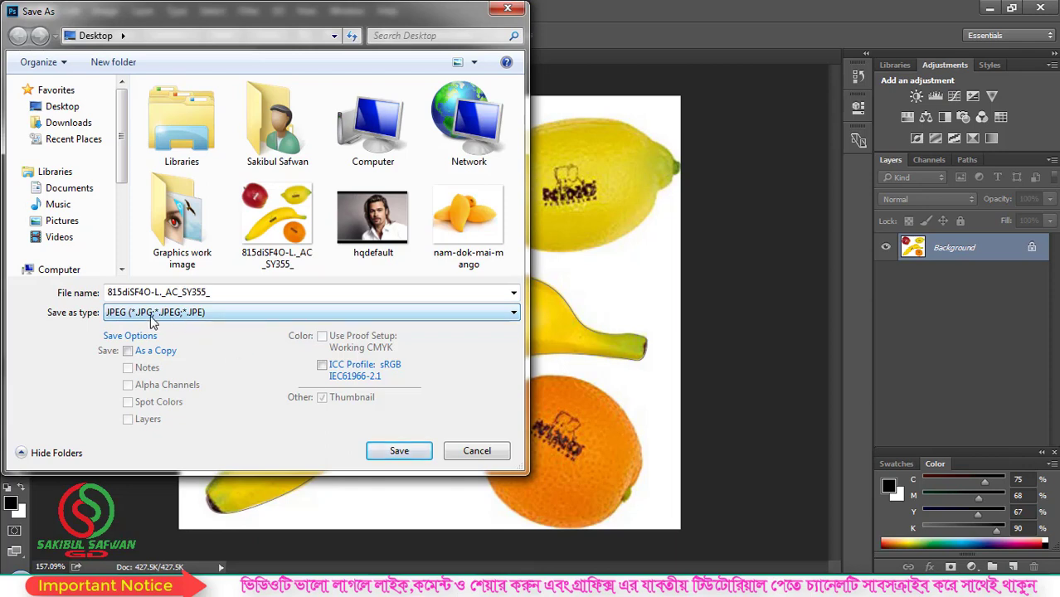
click(192, 294)
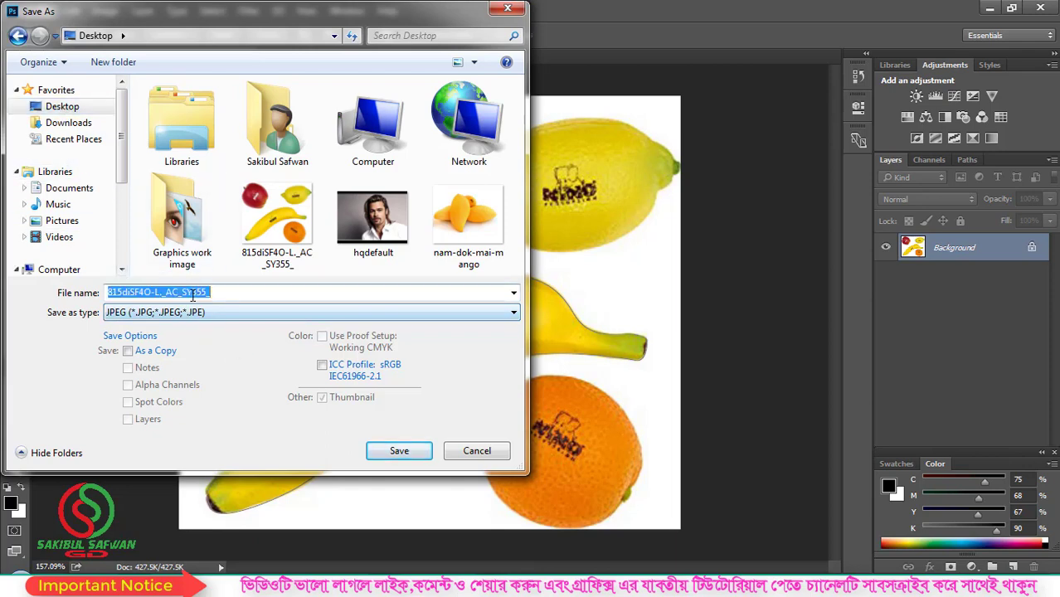
text(sdfdrtydty)
click(399, 451)
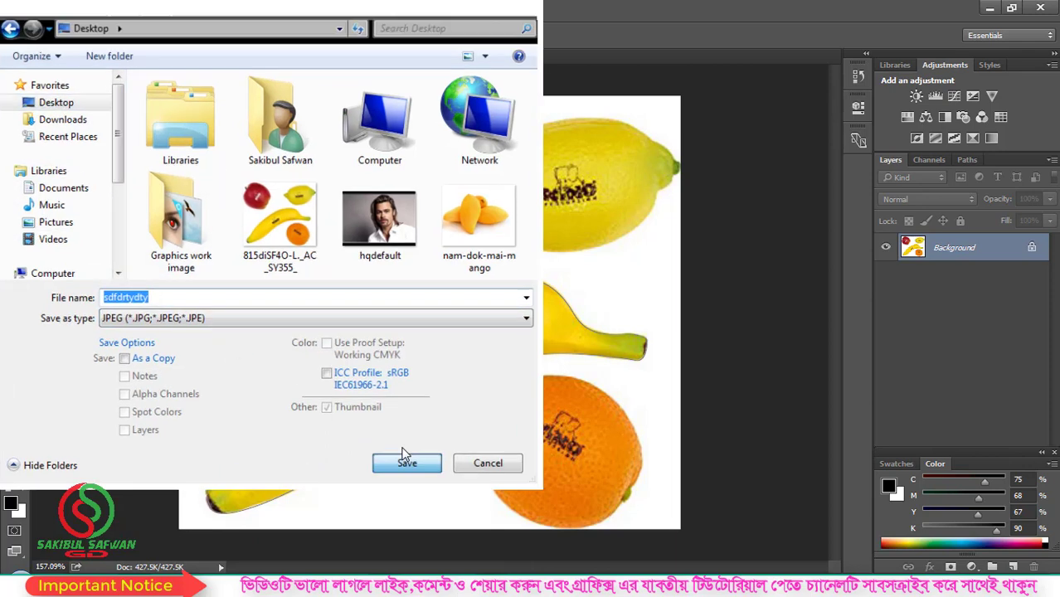
click(622, 145)
key(p)
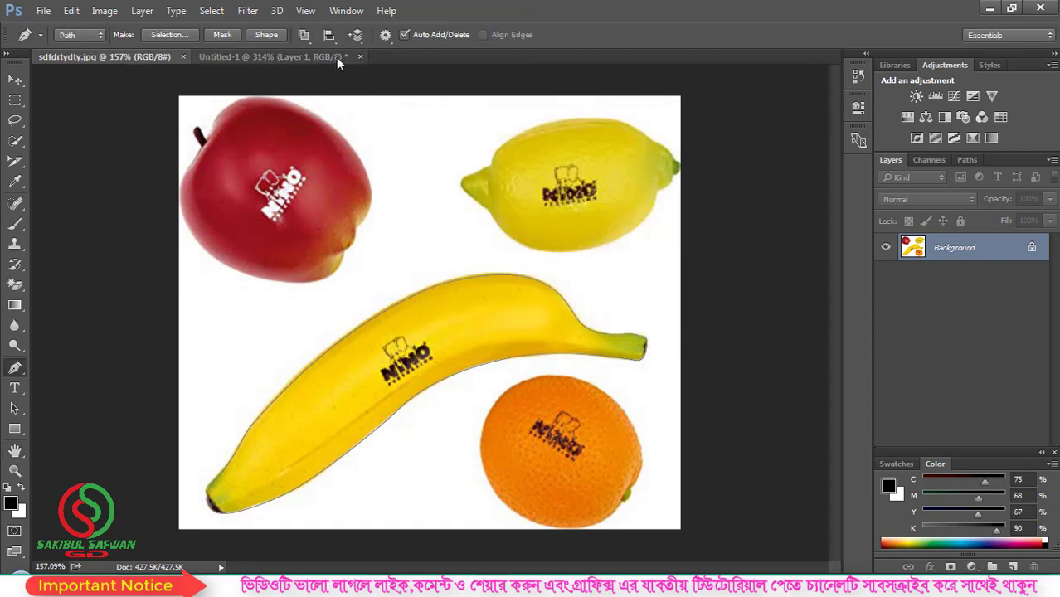
Close the Untitled-1 orange document without saving its changes, and close the sdfdrtydty.jpg image
click(359, 56)
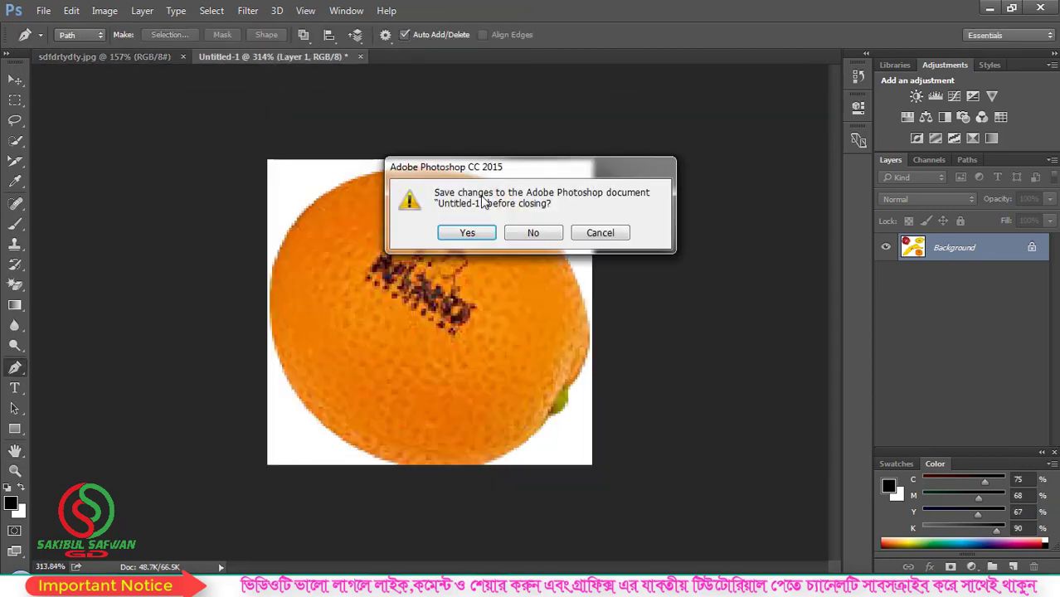
click(531, 233)
click(184, 57)
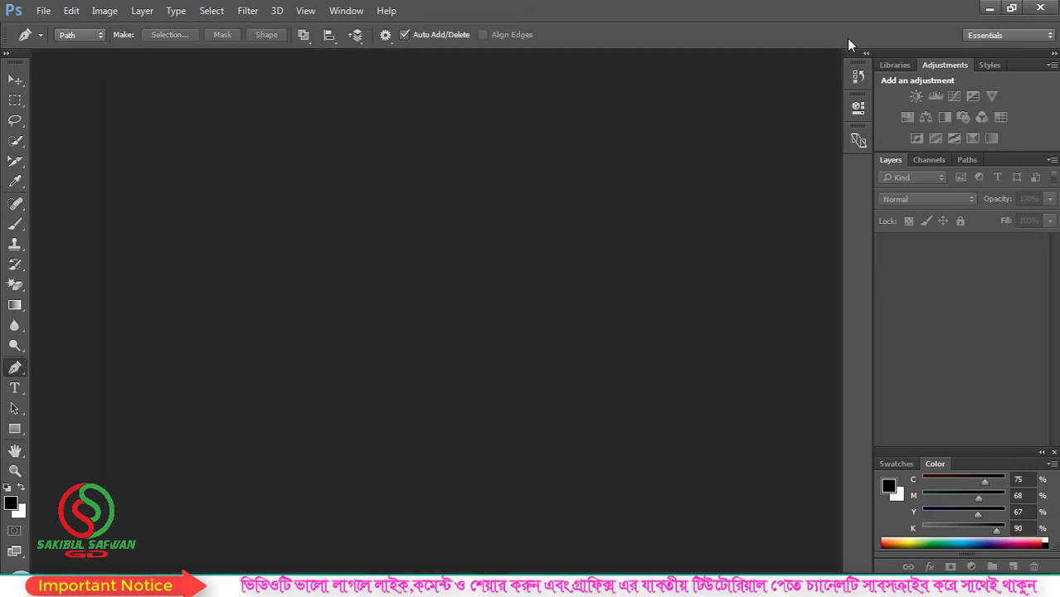
Open the sdfdrtydty JPEG from the Desktop
double_click(305, 184)
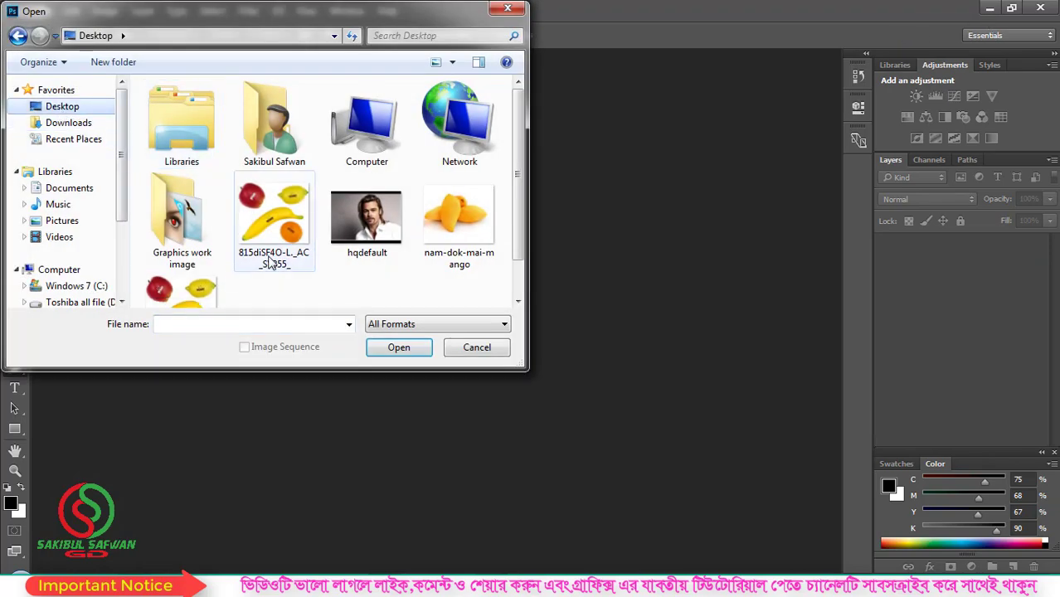
scroll(270, 259, down, 3)
click(212, 268)
scroll(211, 259, down, 2)
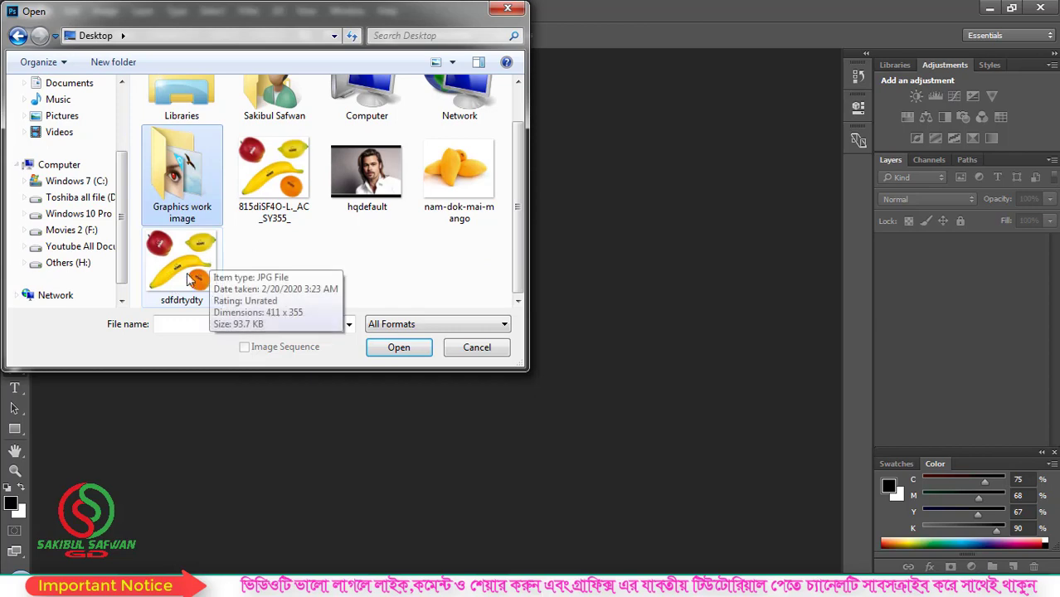
click(191, 279)
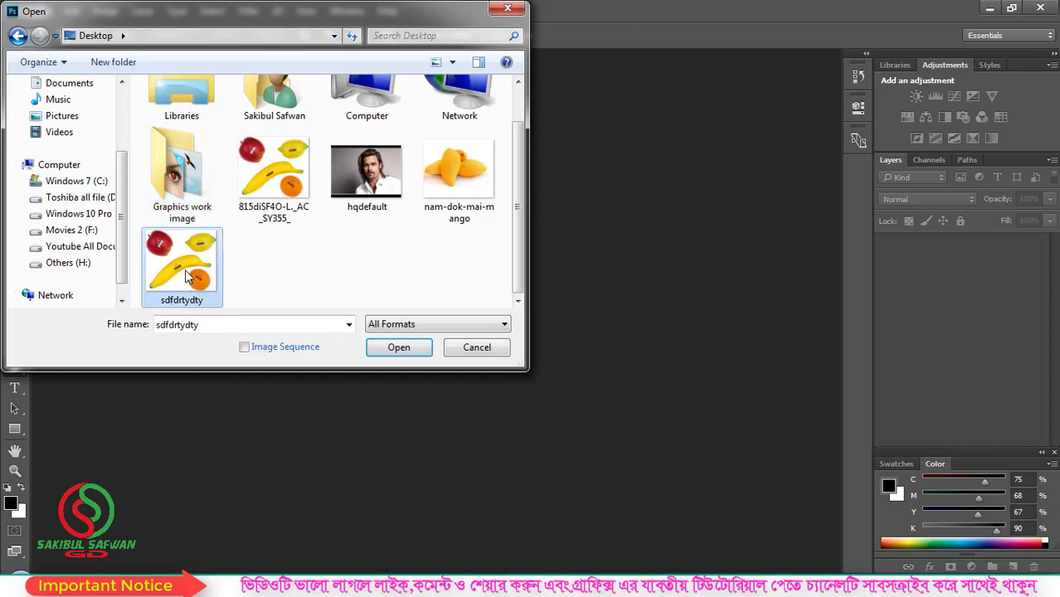
click(399, 347)
scroll(616, 316, up, 1)
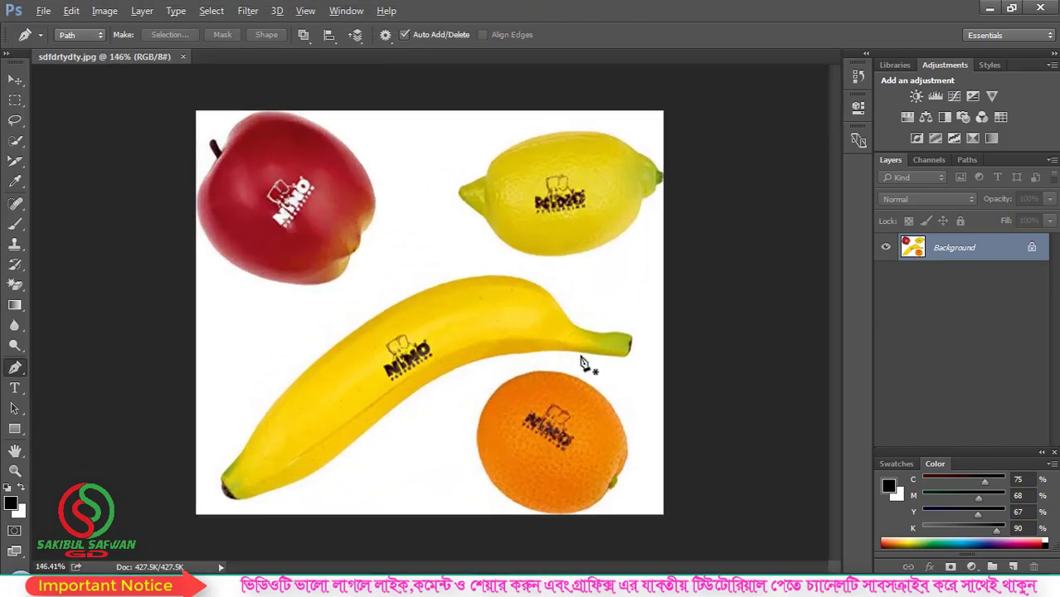
Display the stored Path 1 and examine its outline closely along the banana's lower edge
click(967, 160)
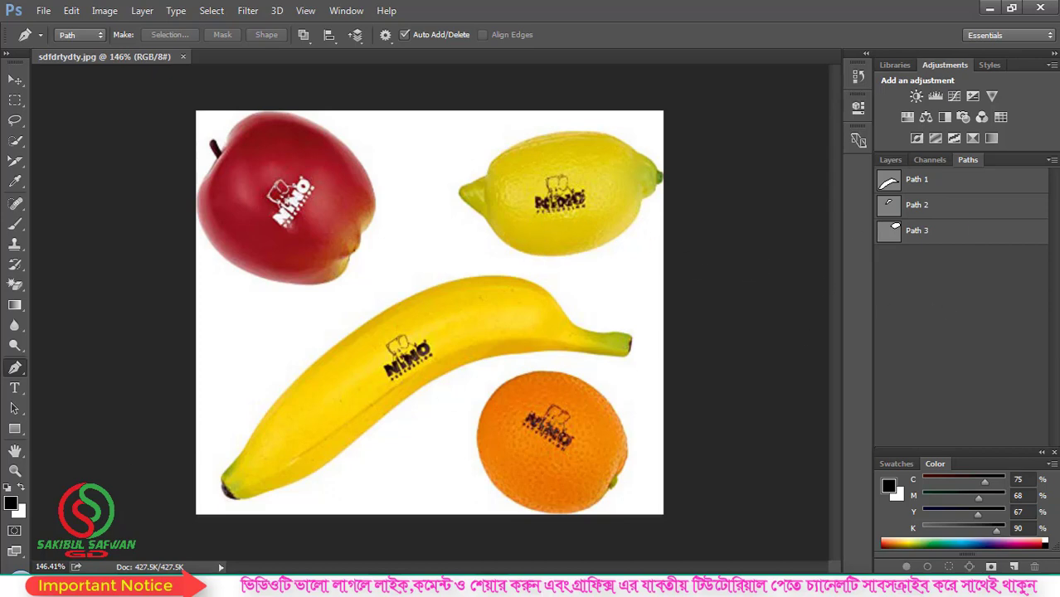
click(927, 187)
scroll(520, 411, up, 3)
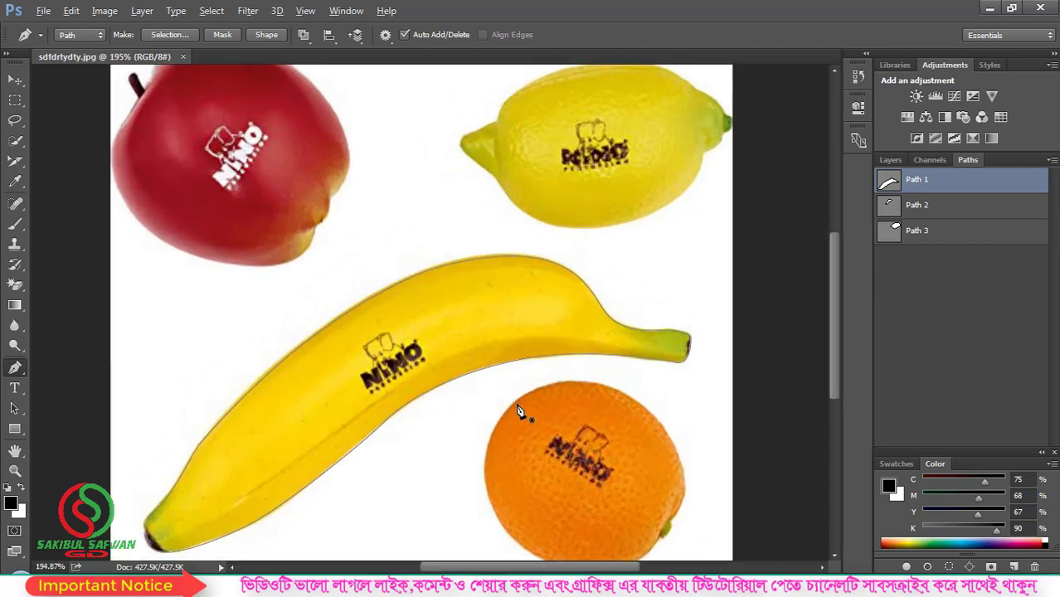
key(alt)
scroll(253, 546, up, 10)
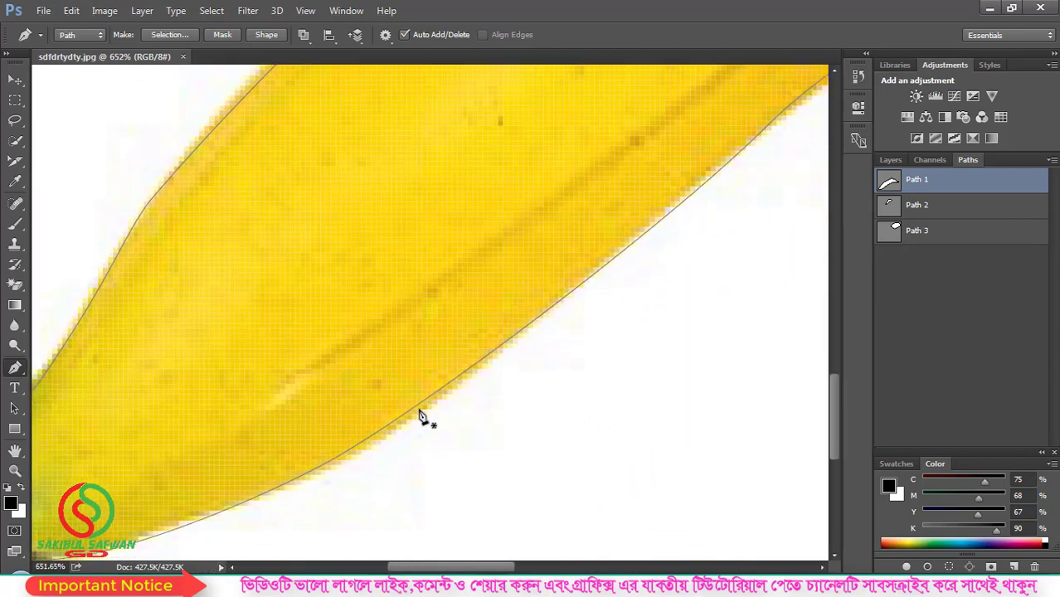
drag(704, 223, 460, 357)
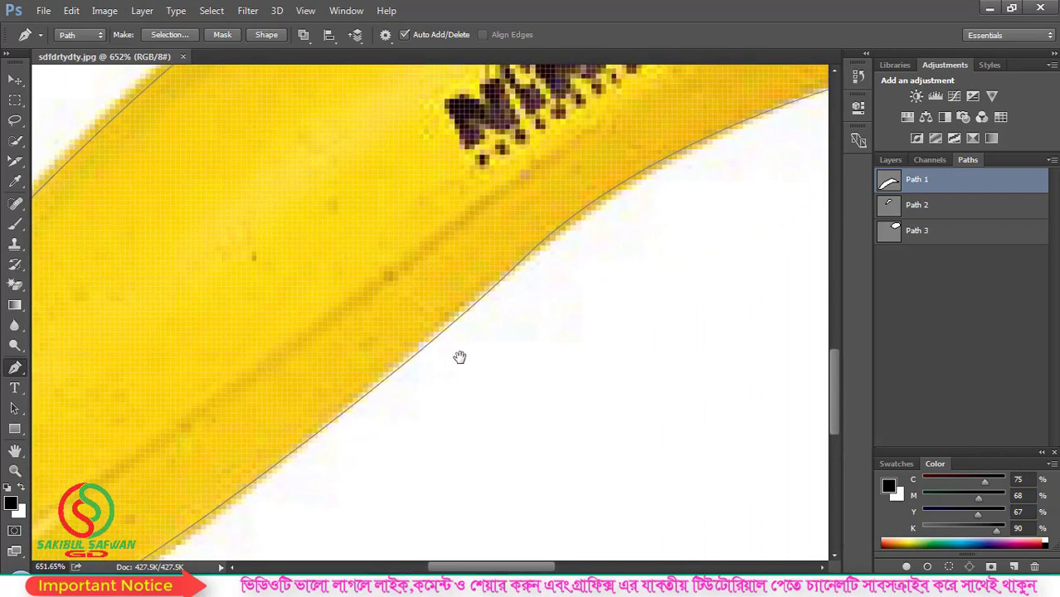
key(alt)
drag(698, 180, 698, 152)
drag(475, 321, 662, 189)
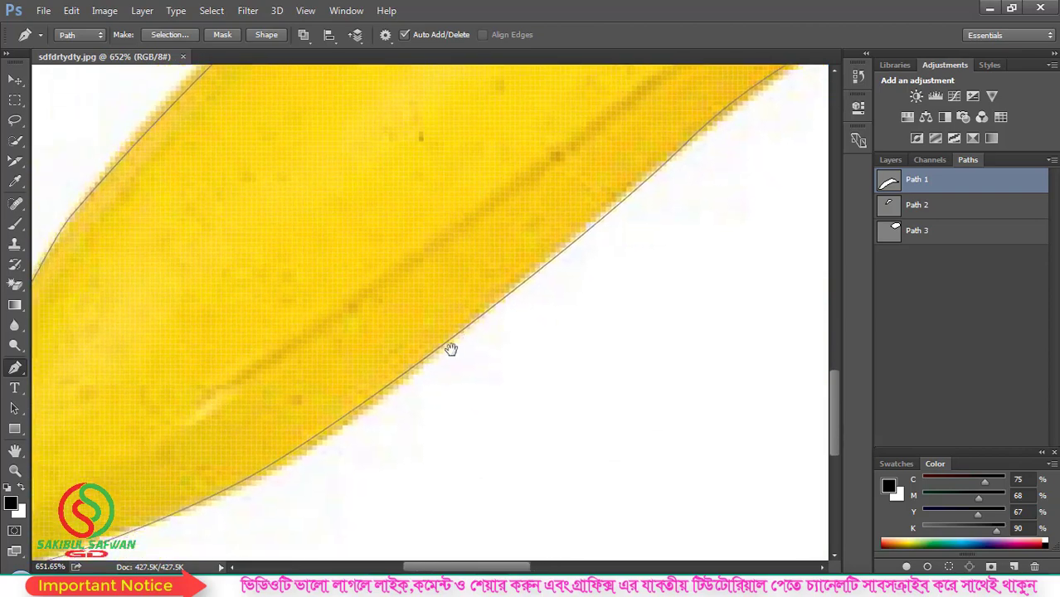
drag(450, 349, 657, 246)
scroll(308, 350, down, 6)
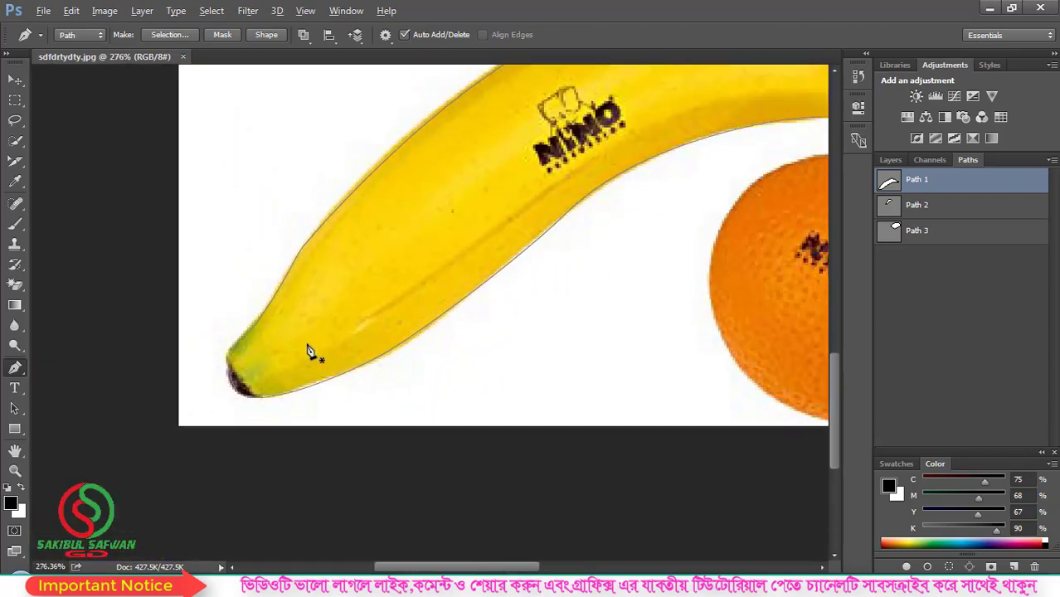
scroll(521, 259, up, 1)
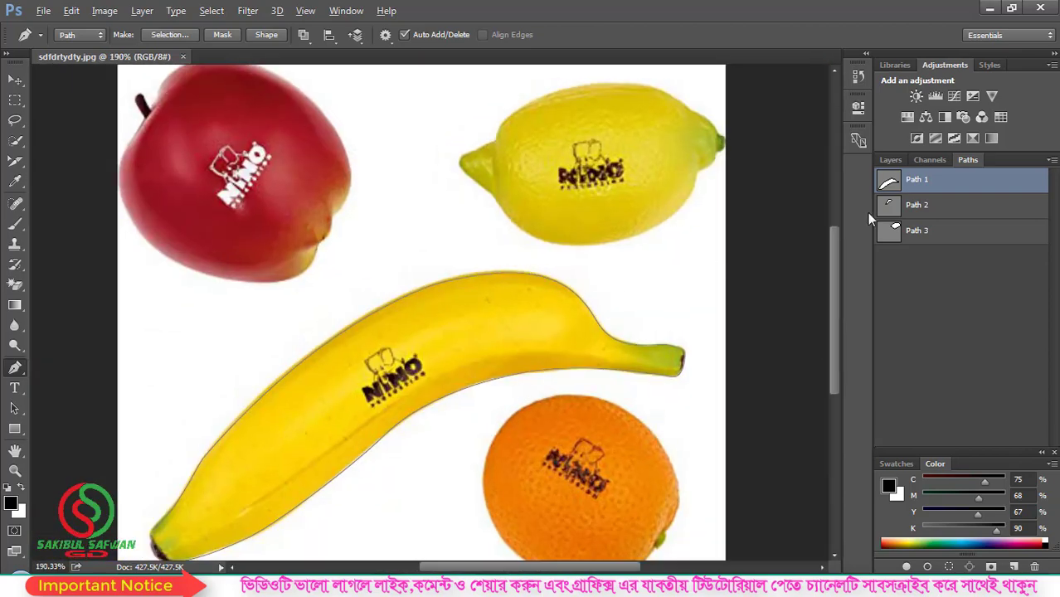
Display Path 2 and Path 3 in turn and inspect their outlines around the white gap and the lemon
click(930, 207)
scroll(433, 200, up, 2)
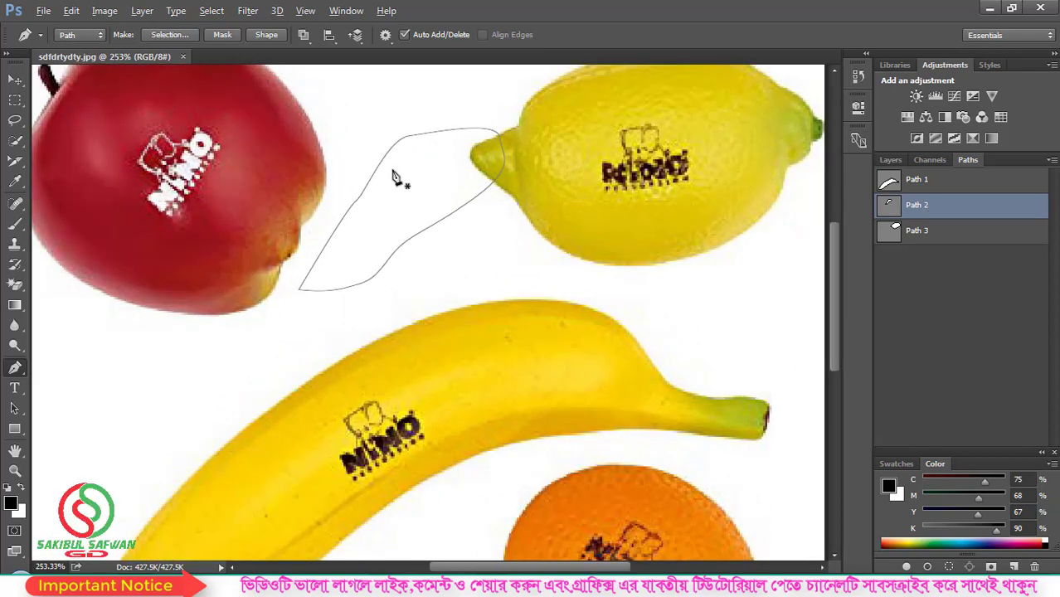
click(909, 230)
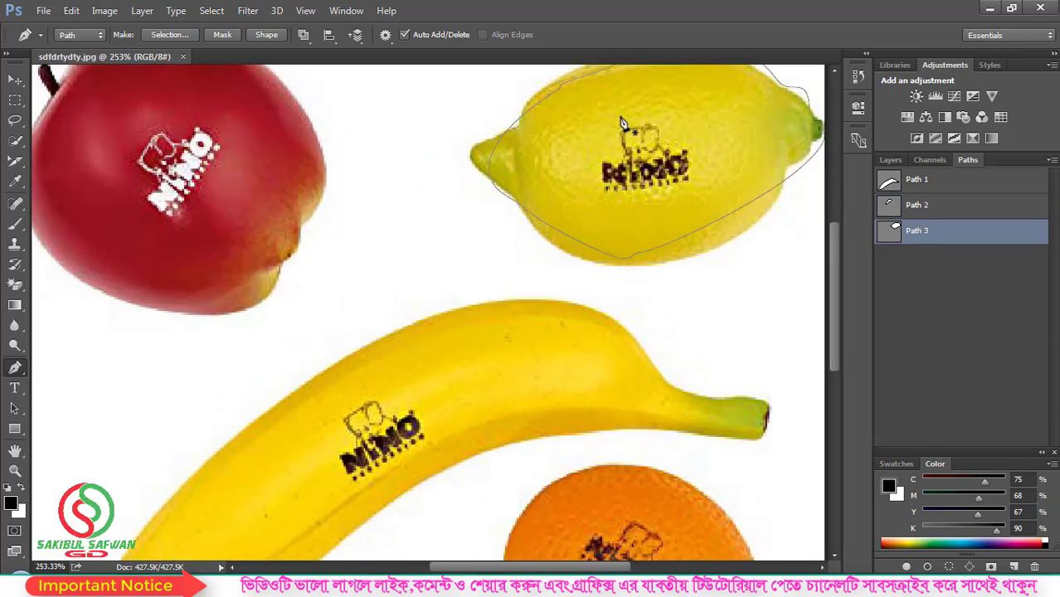
scroll(502, 228, down, 3)
scroll(675, 137, up, 4)
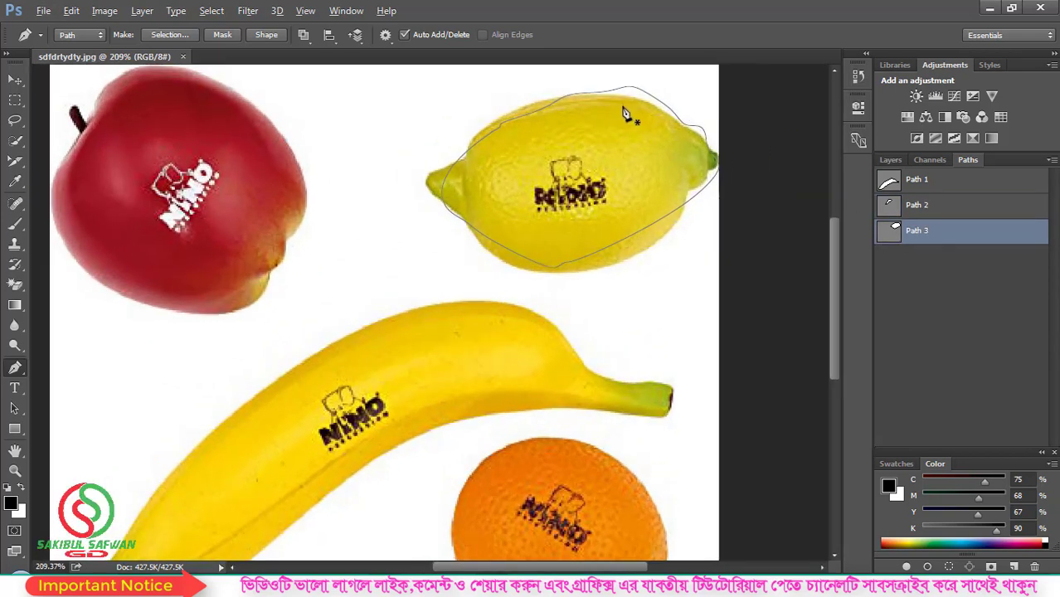
scroll(684, 81, up, 1)
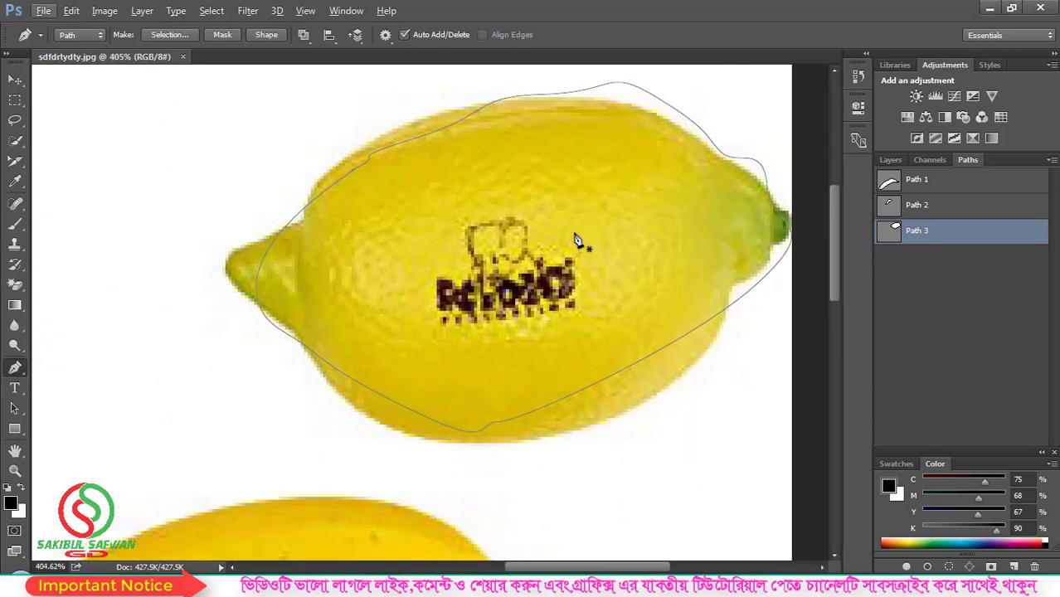
scroll(517, 224, down, 2)
scroll(517, 224, down, 3)
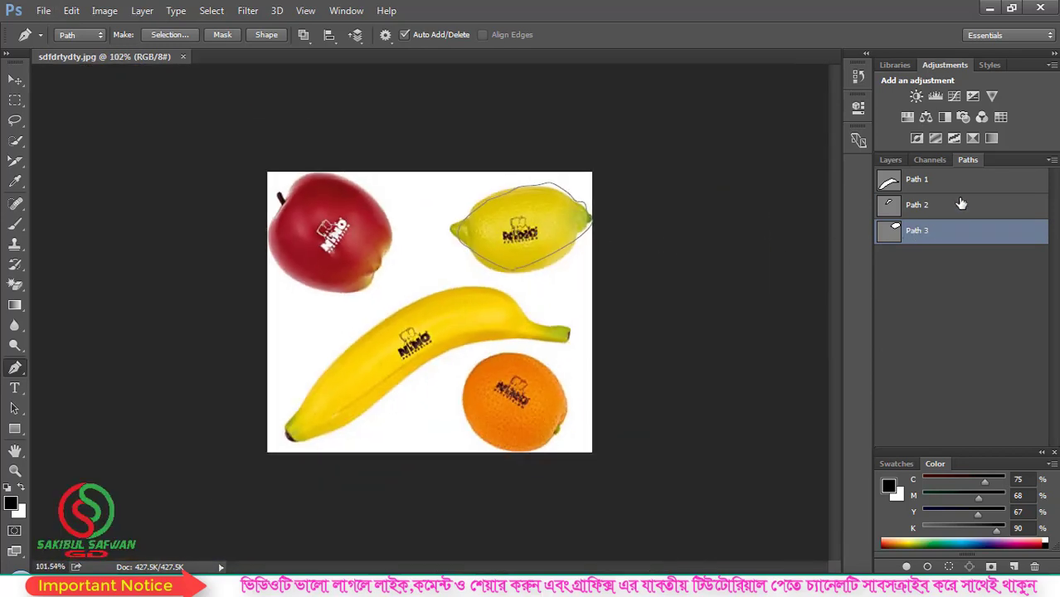
Switch through Path 2 and Path 3 again, leaving the banana's Path 1 active
click(960, 209)
click(956, 231)
click(927, 189)
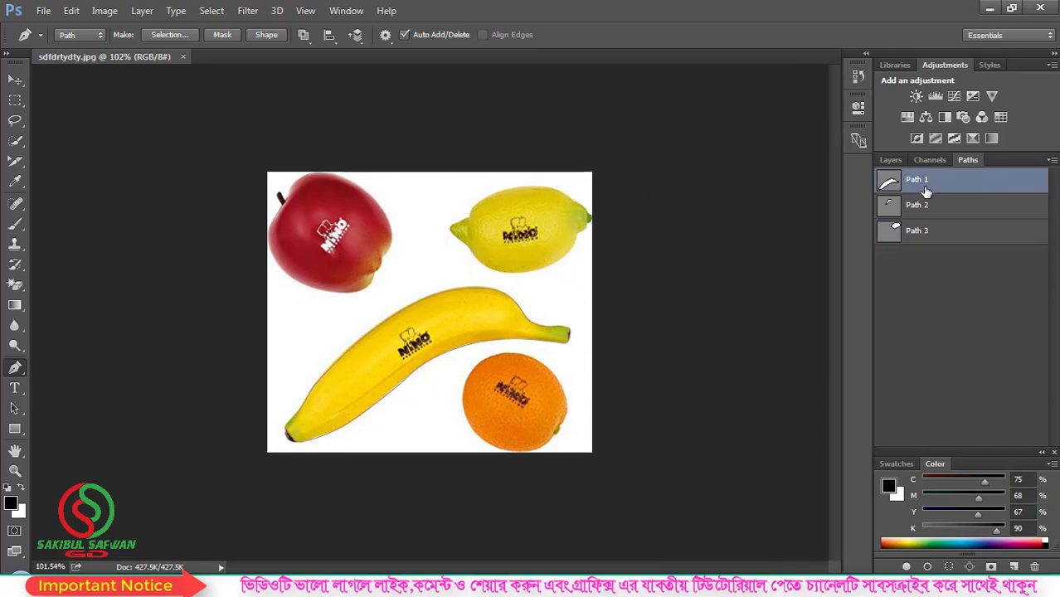
Return to the layer list with the Pen tool selected and unlock the Background layer
click(890, 160)
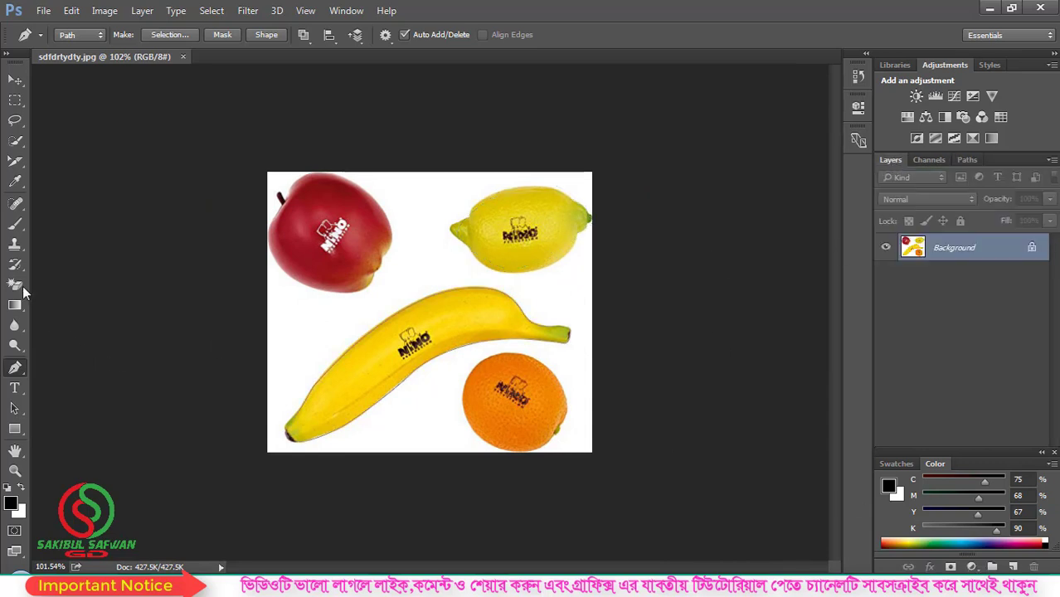
click(14, 367)
click(99, 359)
scroll(535, 394, up, 2)
key(alt)
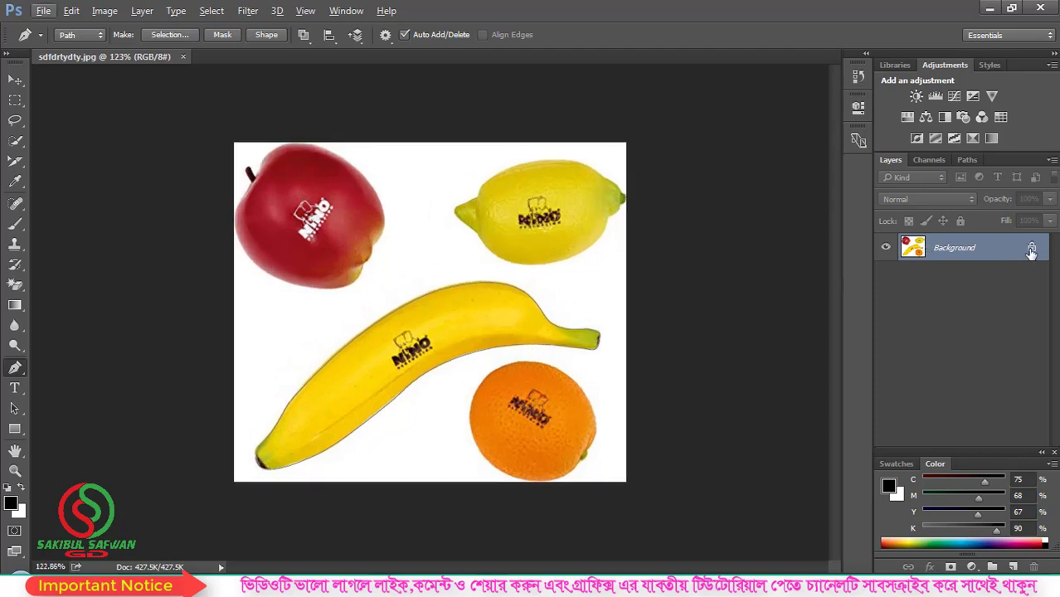
click(1031, 251)
Load the banana's Path 1 directly as a selection and deselect it again
click(967, 160)
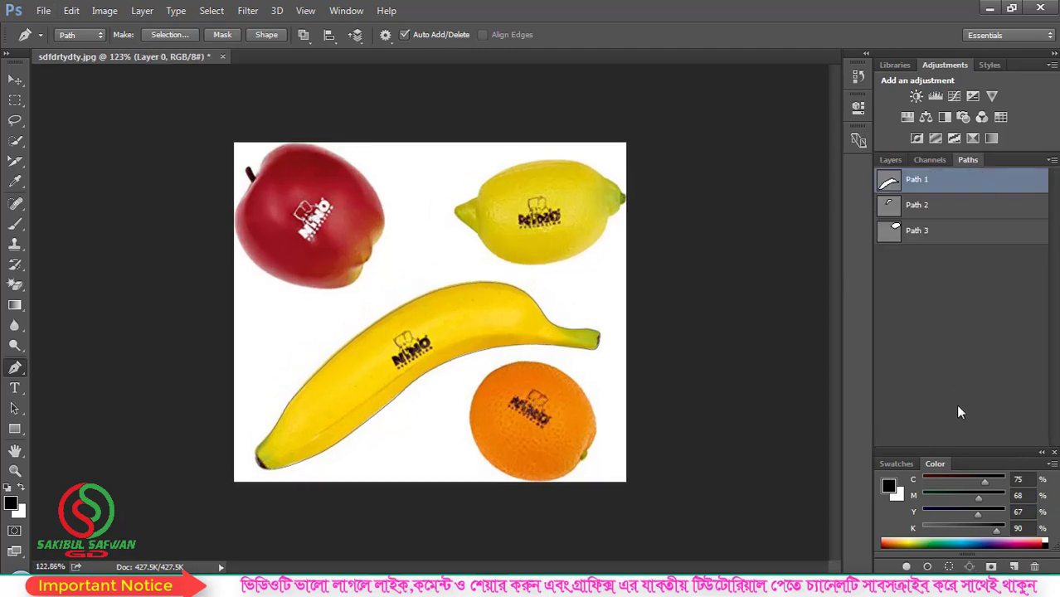
ctrl+click(889, 184)
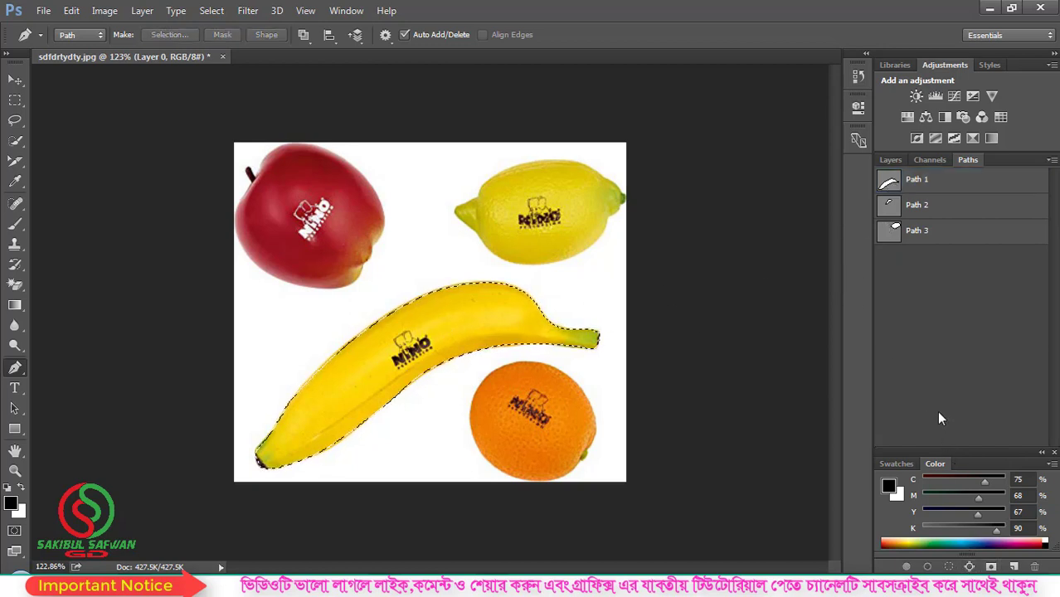
key(ctrl+d)
Reactivate Path 1, load it as a selection around the banana, and return to the layer list
click(912, 184)
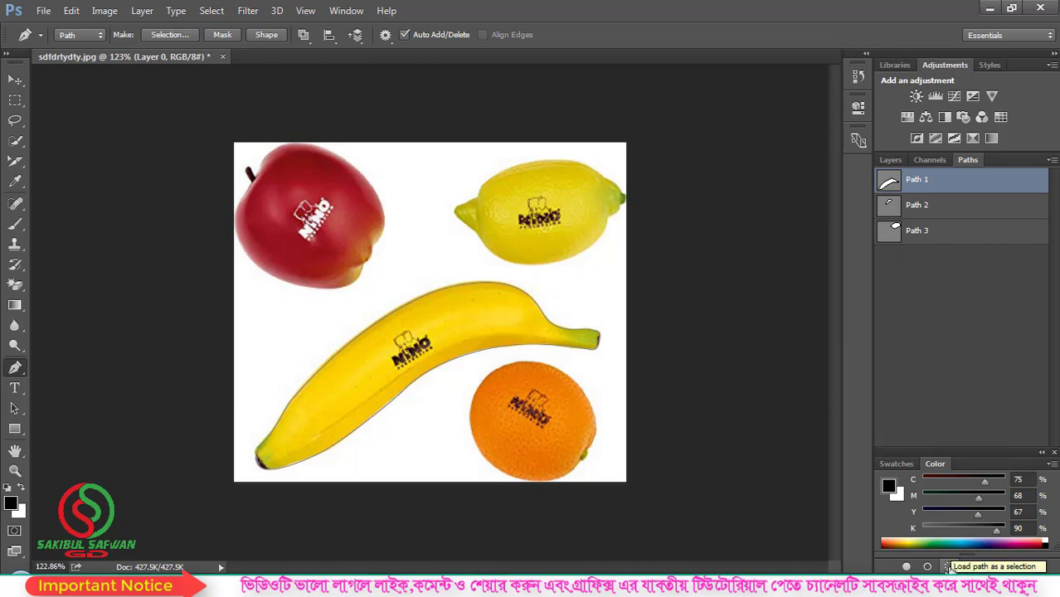
click(946, 567)
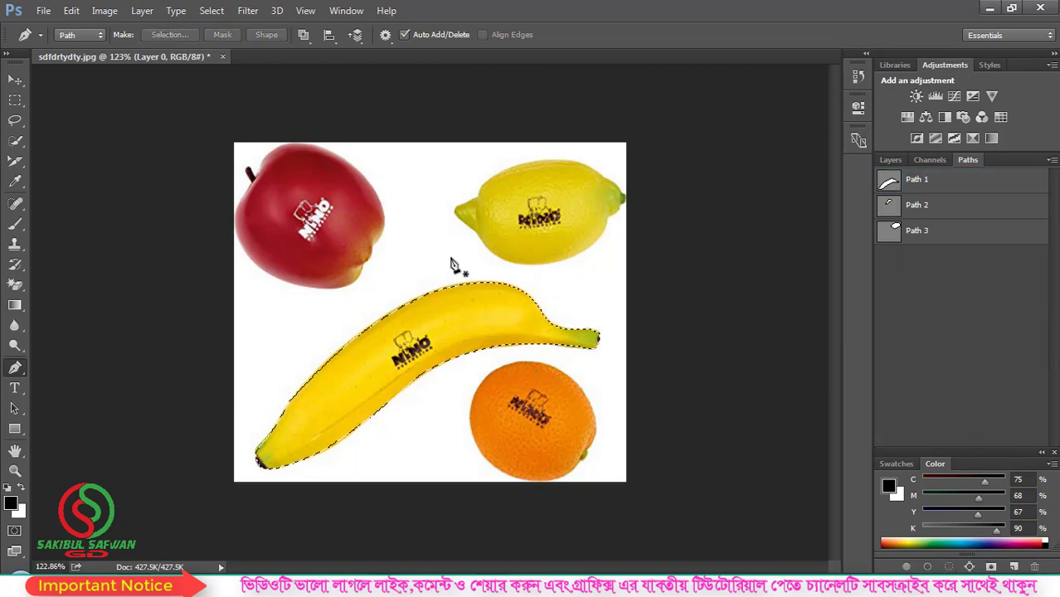
key(F7)
Create a new document 1200 pixels wide and 720 pixels high with white background contents
click(43, 10)
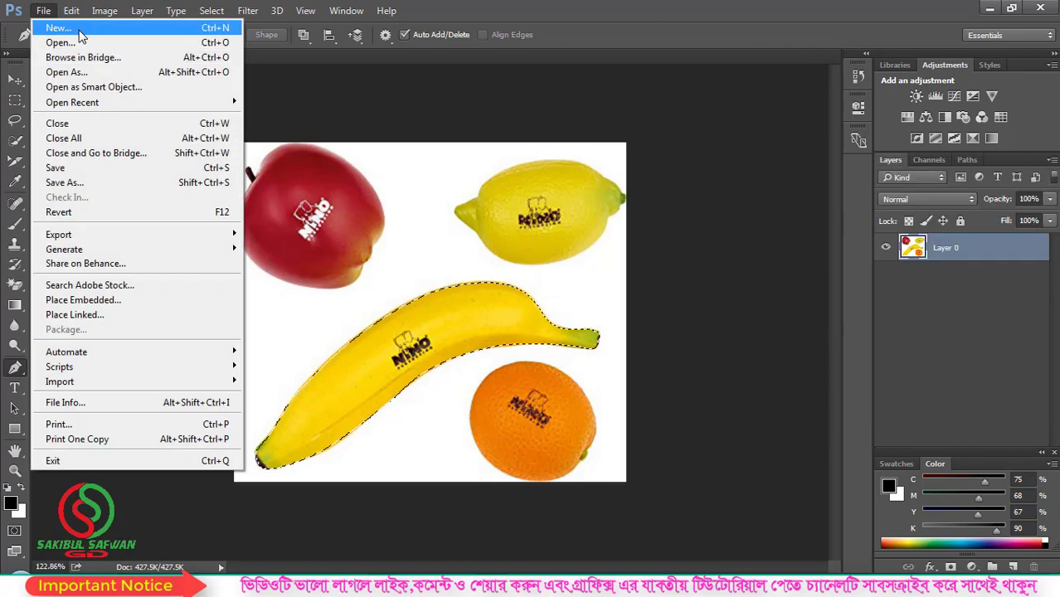
click(79, 31)
double_click(448, 188)
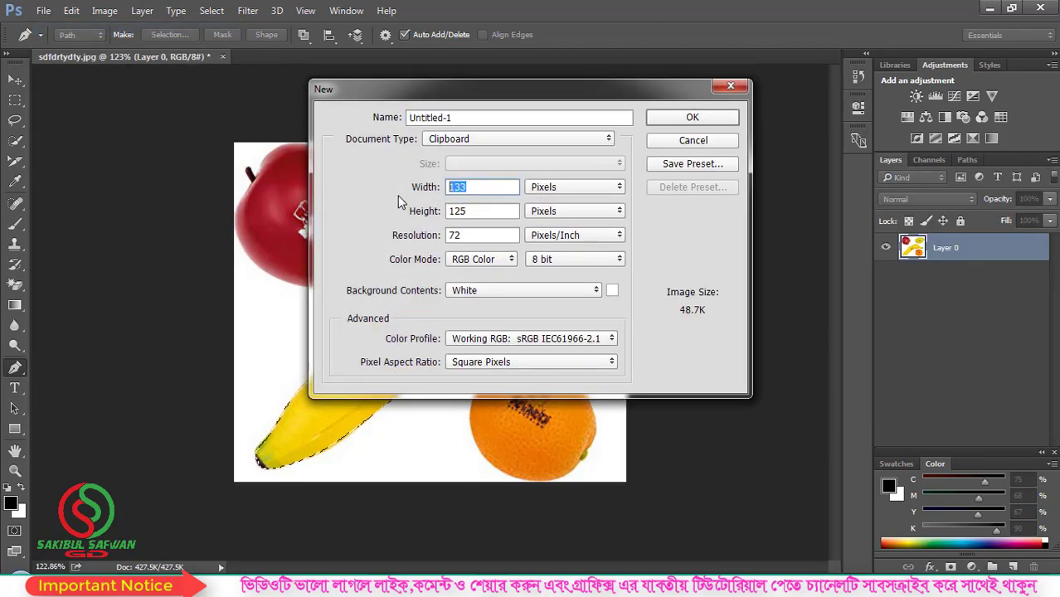
text(4)
key(BackSpace)
text(1200)
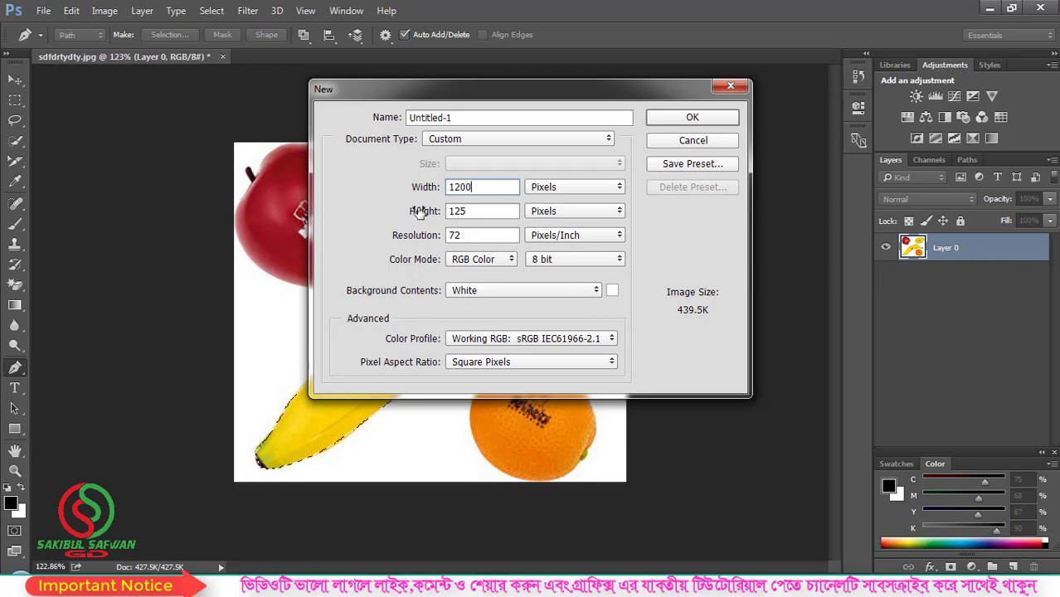
key(Tab)
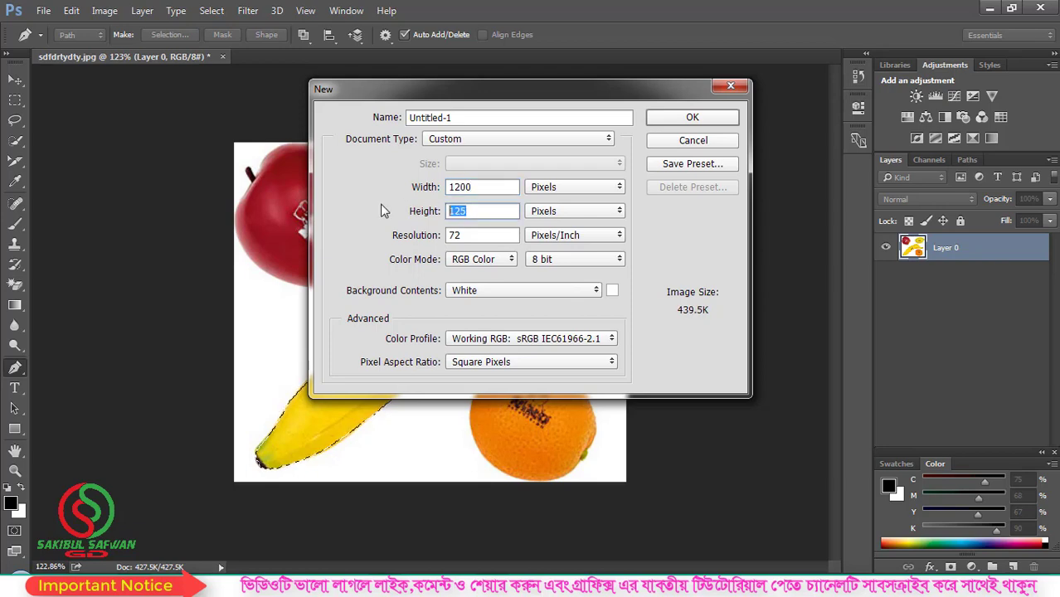
text(720)
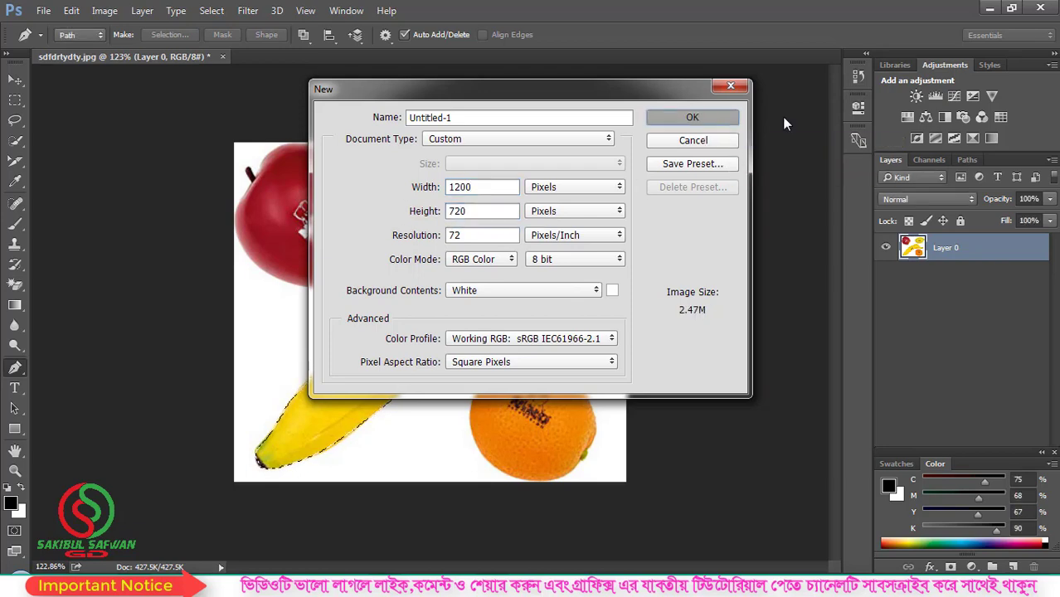
key(Return)
Copy the selected banana from sdfdrtydty.jpg and paste it into the new blank document
click(190, 57)
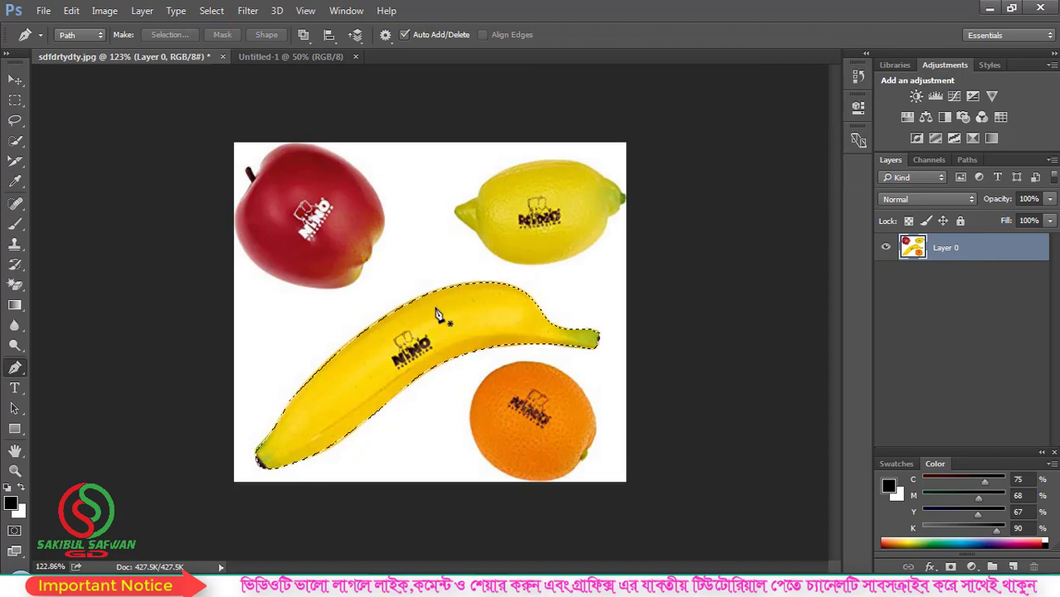
click(71, 10)
click(106, 98)
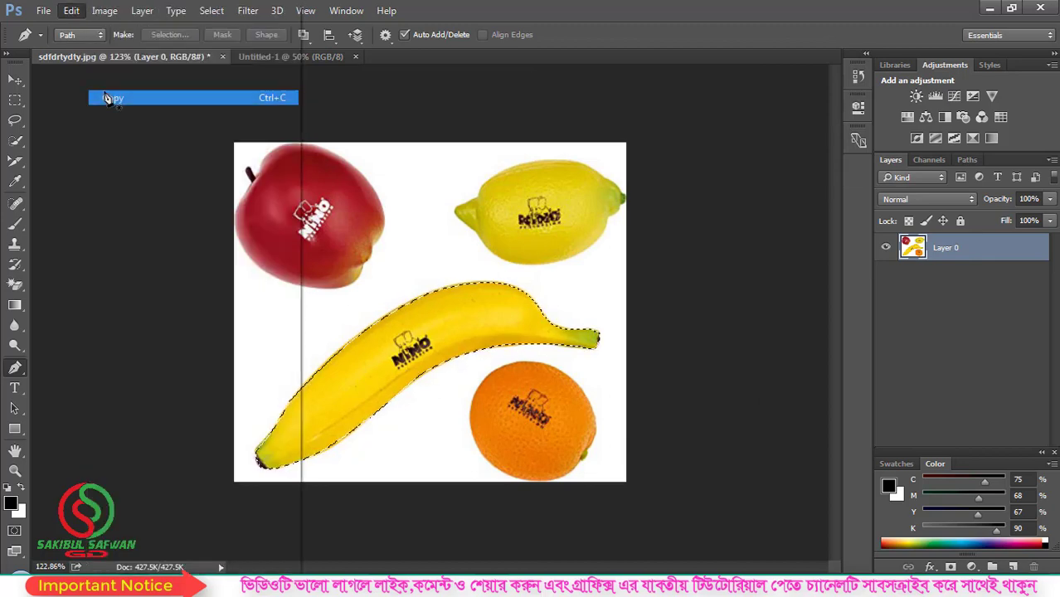
click(249, 59)
key(ctrl+v)
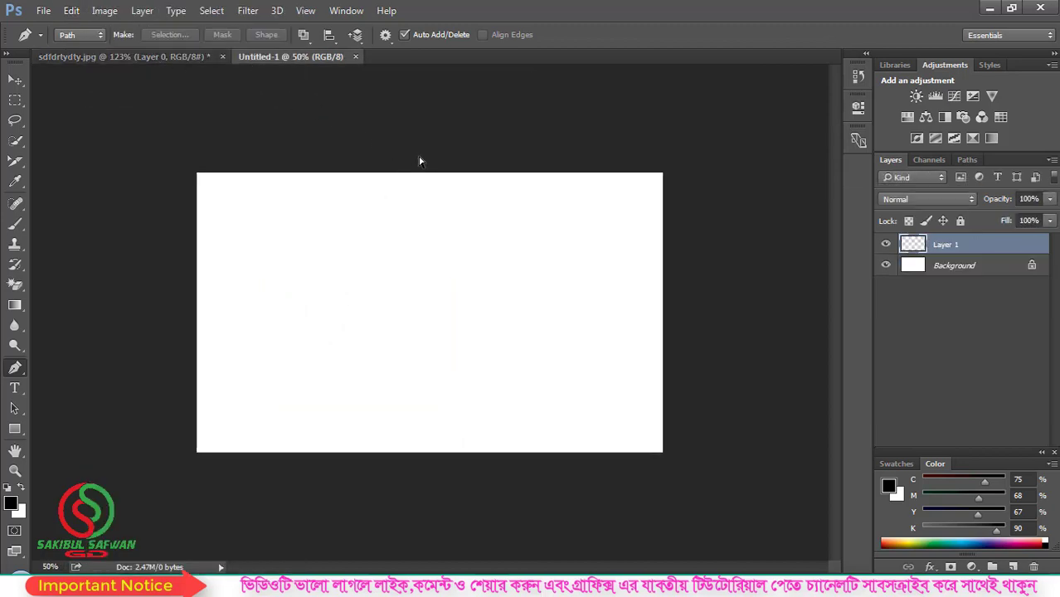
scroll(466, 303, up, 5)
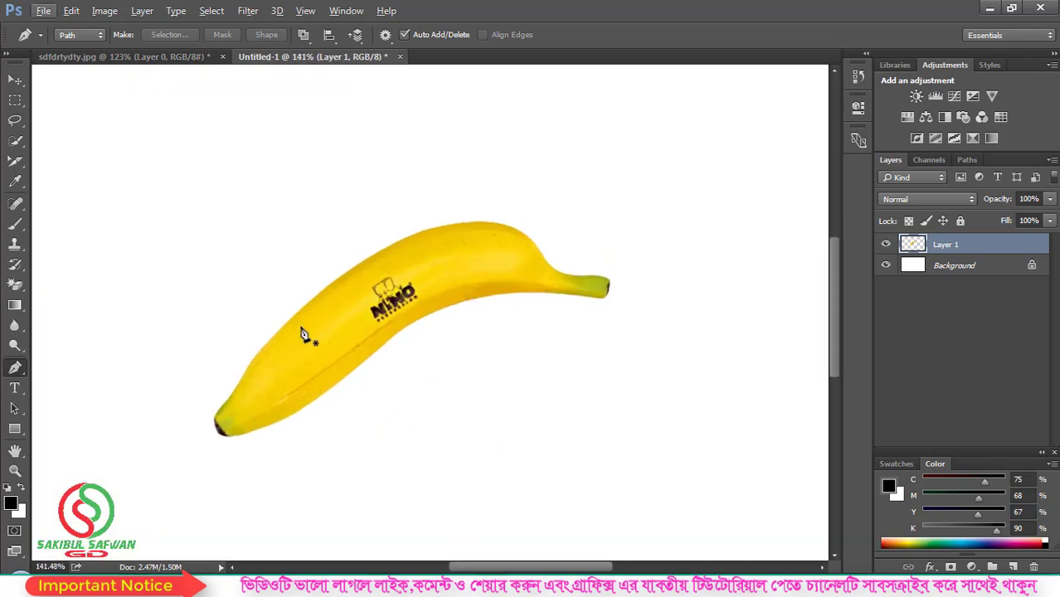
scroll(486, 283, up, 3)
scroll(485, 283, down, 3)
scroll(484, 281, up, 2)
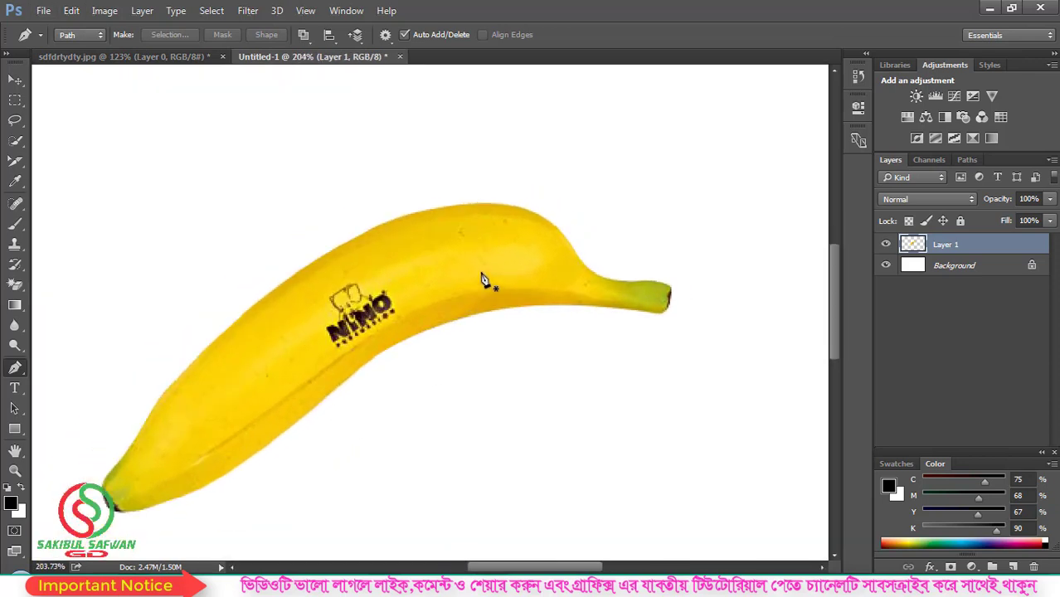
scroll(485, 283, down, 4)
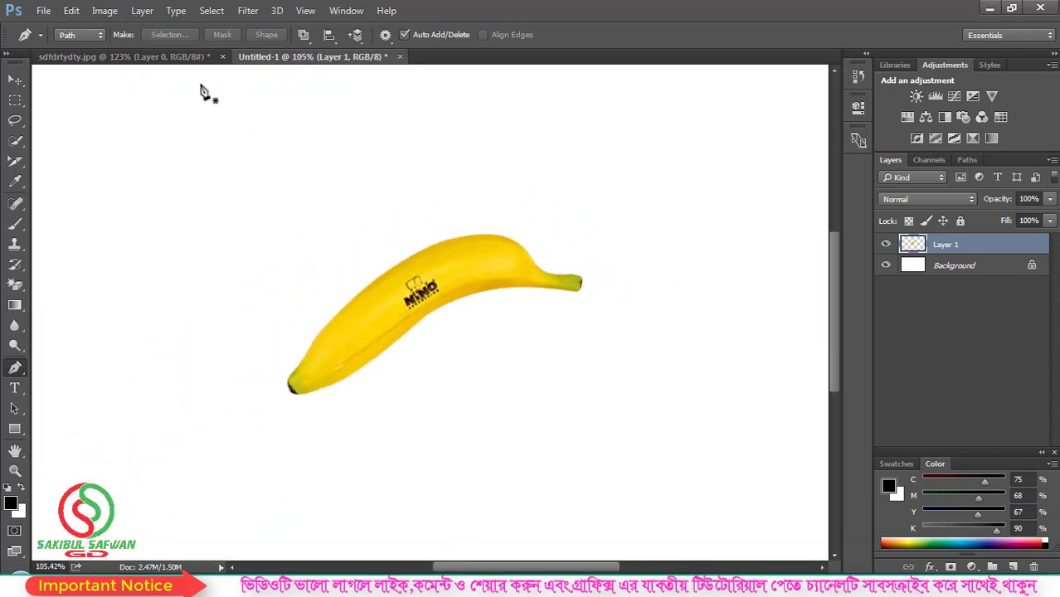
Return to sdfdrtydty.jpg, keep the pen mode set to Path, and switch to the Freeform Pen Tool
click(189, 58)
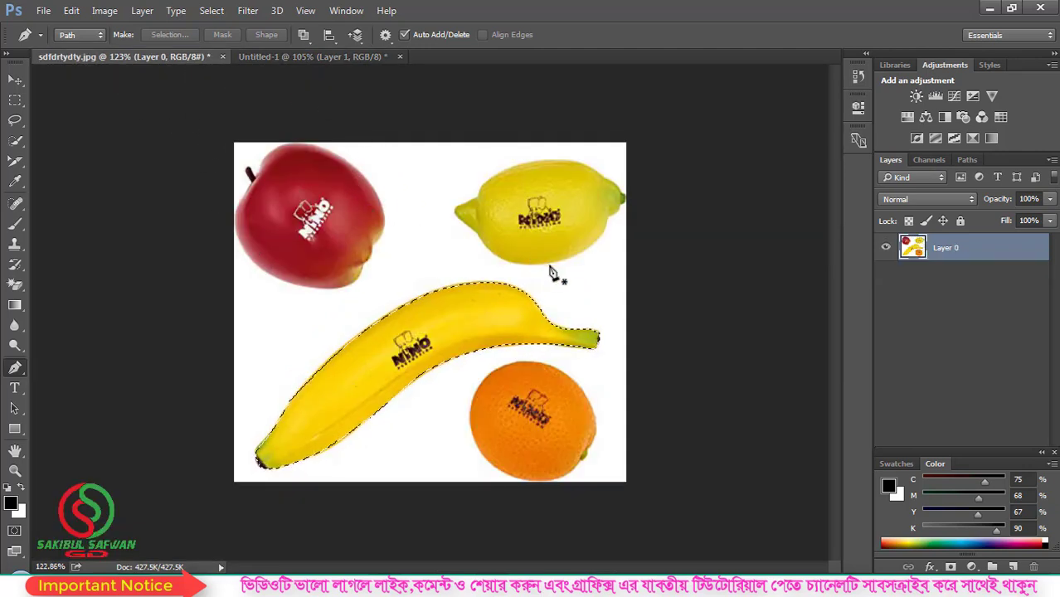
click(80, 35)
click(77, 59)
right_click(14, 372)
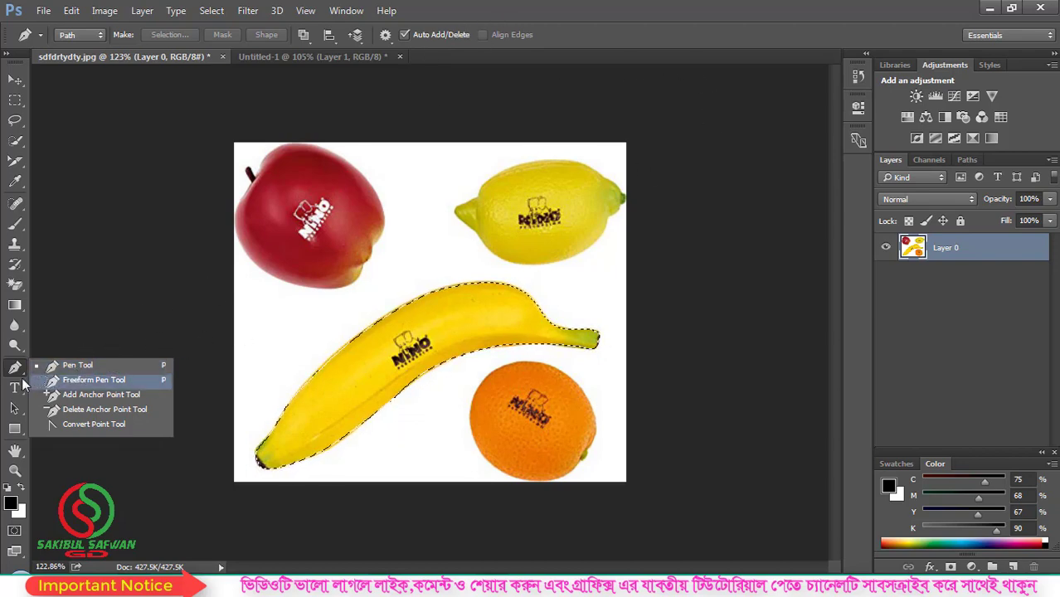
click(112, 383)
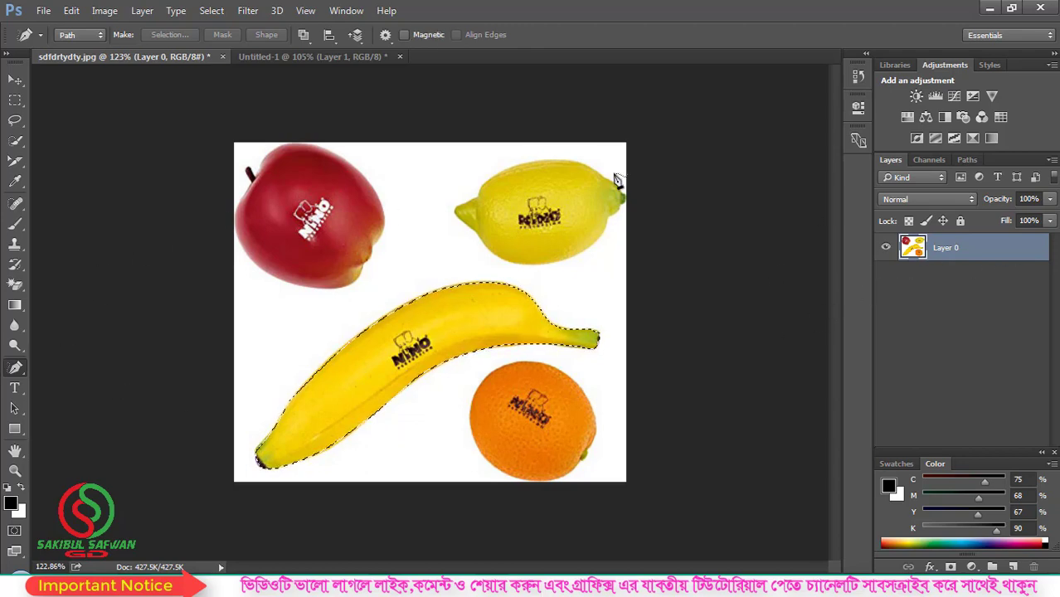
Close the Untitled-1 document without saving and deselect the banana in the fruit image
click(400, 57)
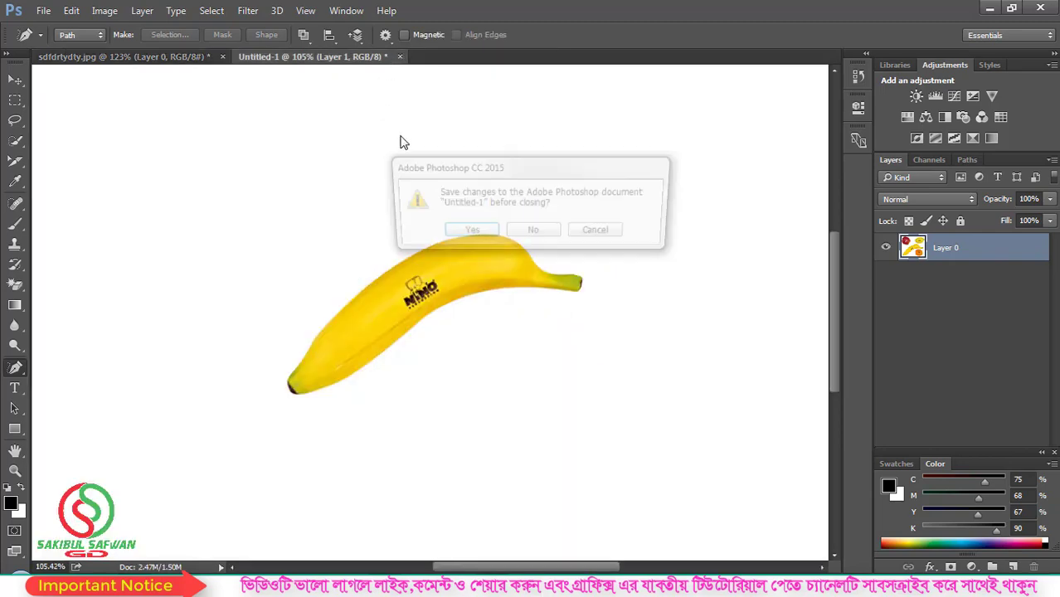
click(535, 235)
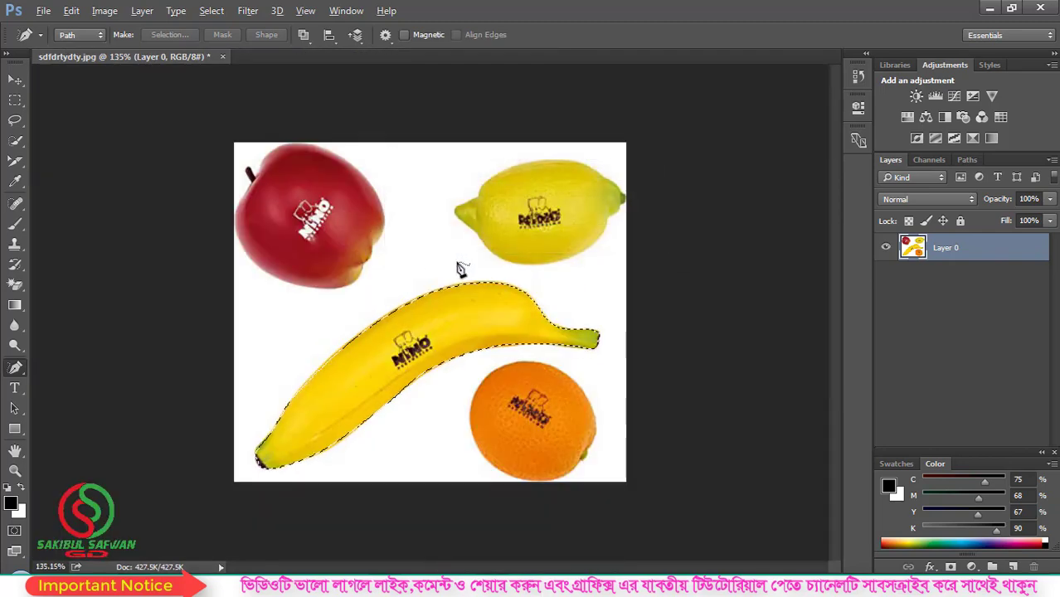
scroll(456, 265, up, 1)
key(ctrl+d)
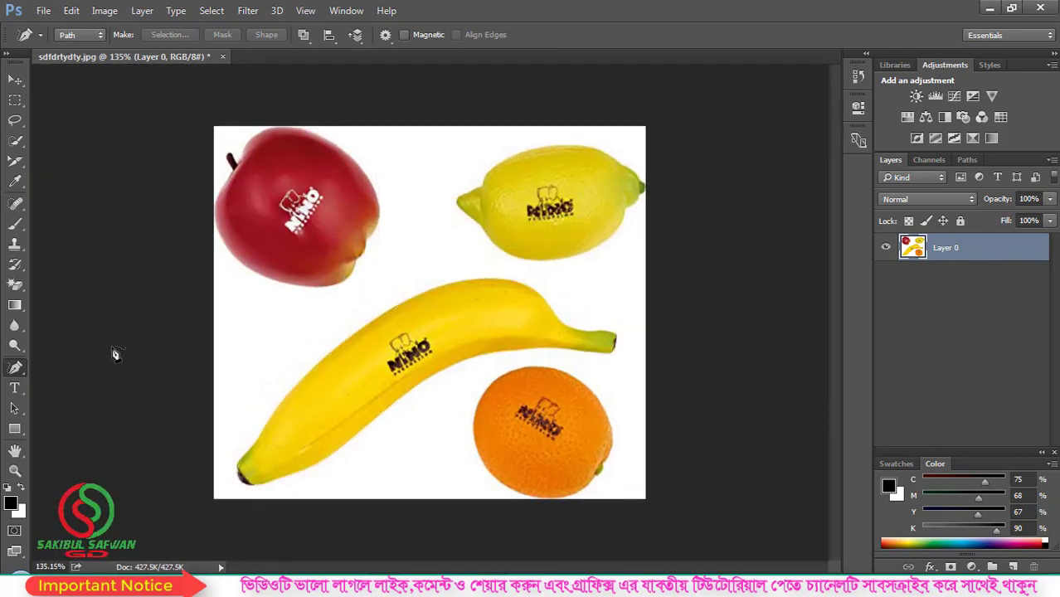
Draw an irregular closed path with the Freeform Pen Tool between the apple, the lemon and the banana
right_click(19, 369)
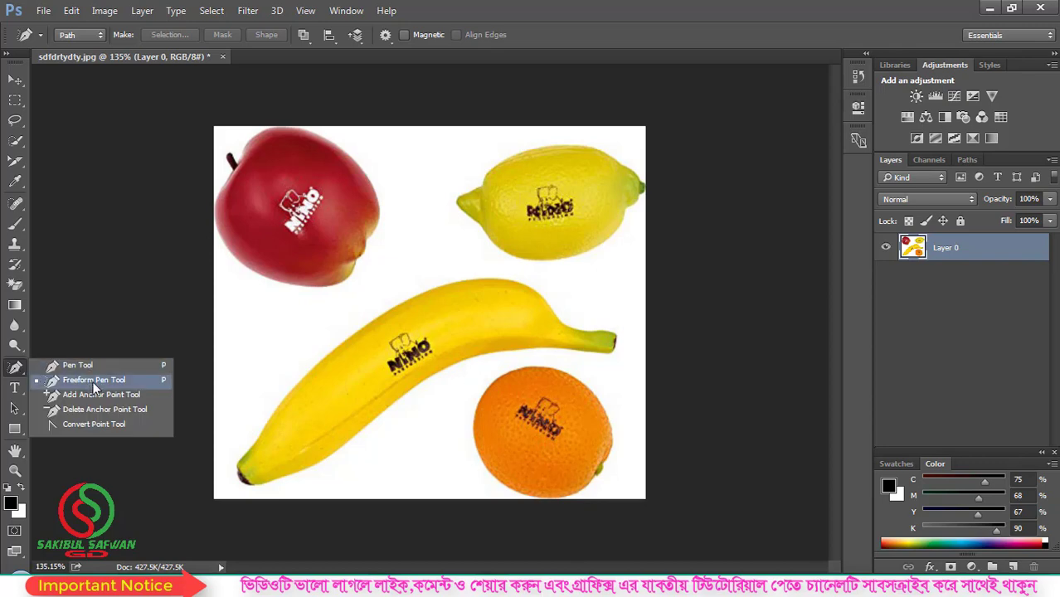
click(94, 384)
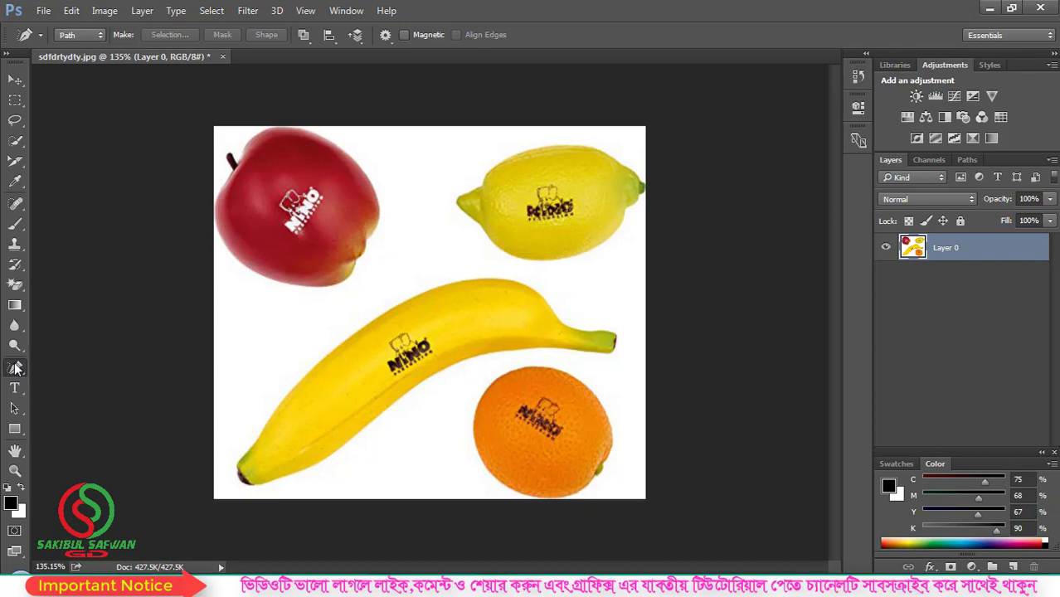
right_click(16, 369)
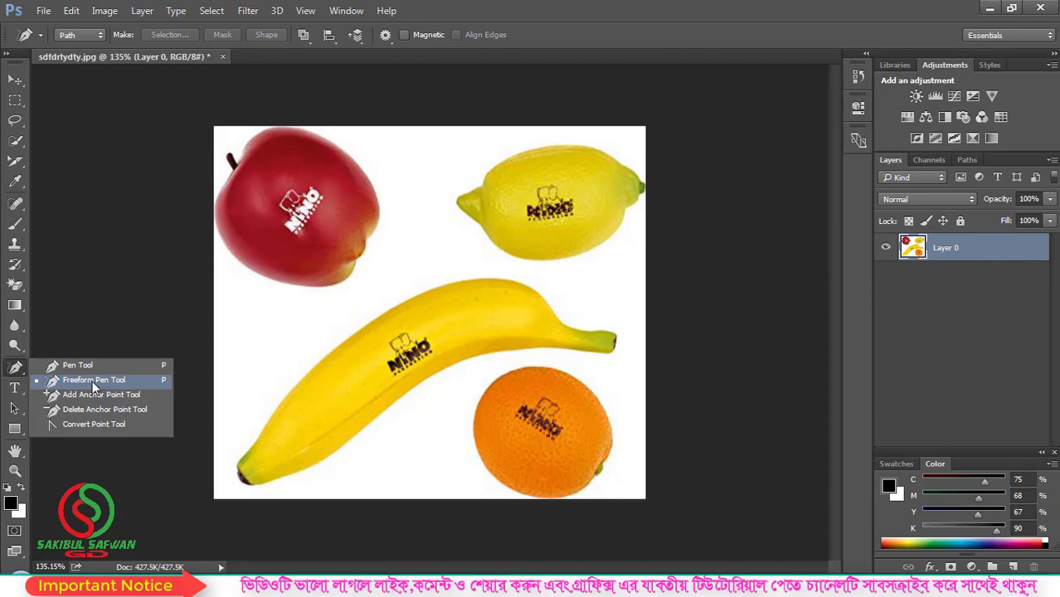
click(92, 381)
mouse_move(321, 292)
mouse_down()
mouse_move(376, 267)
mouse_move(406, 184)
mouse_move(468, 158)
mouse_move(442, 198)
mouse_move(538, 235)
mouse_move(480, 277)
mouse_move(426, 262)
mouse_move(378, 297)
mouse_move(322, 294)
mouse_up()
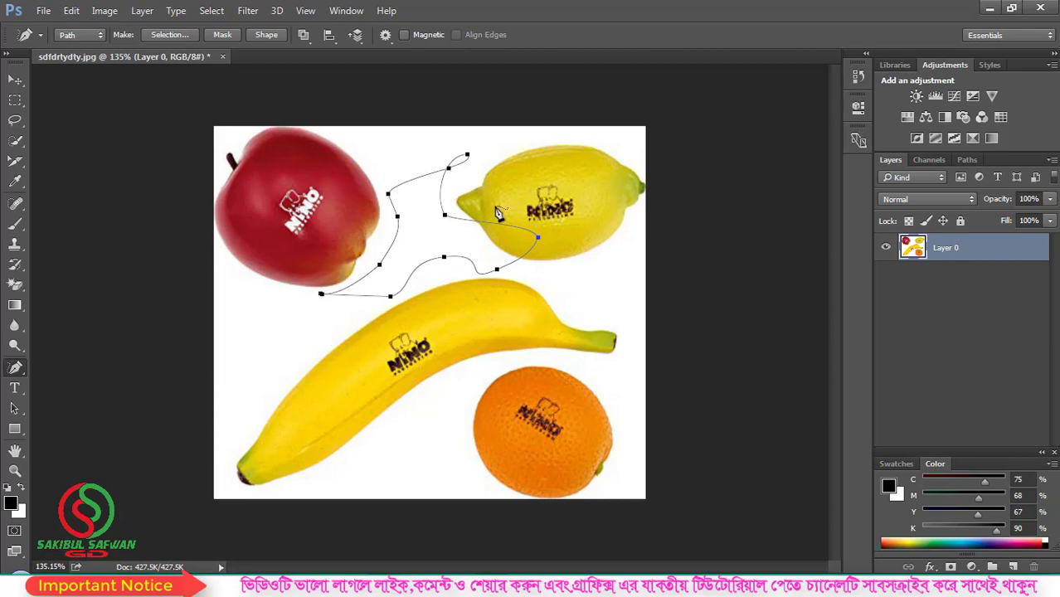
scroll(488, 214, up, 3)
scroll(488, 214, down, 2)
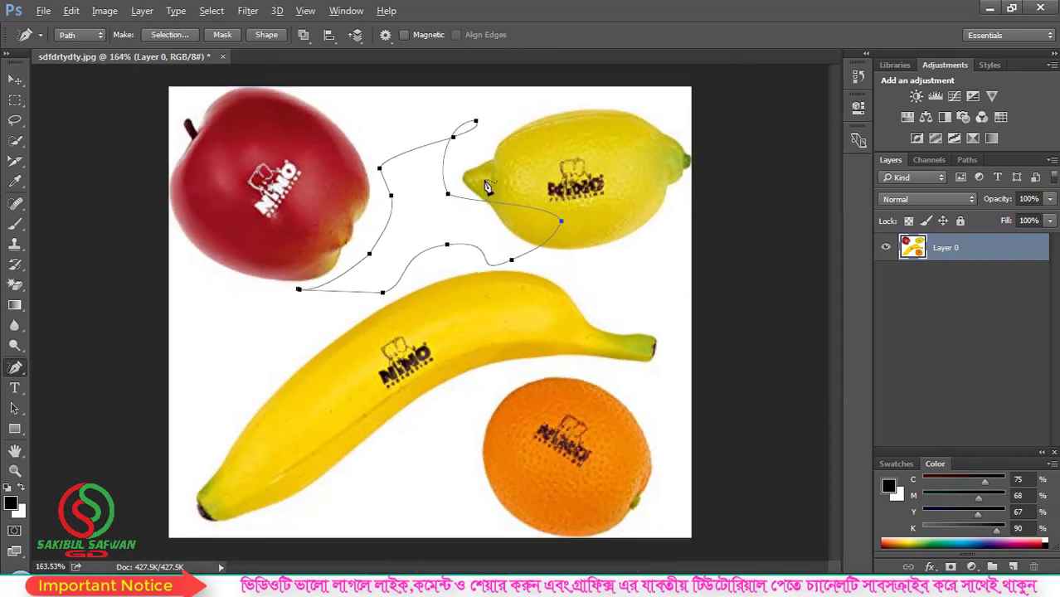
scroll(510, 257, up, 3)
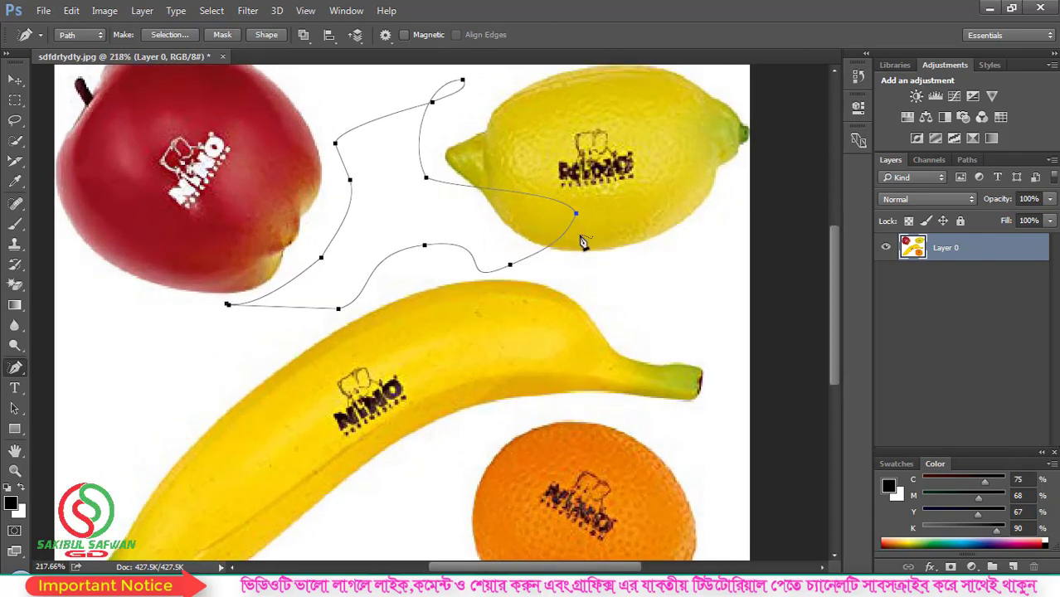
scroll(531, 242, down, 2)
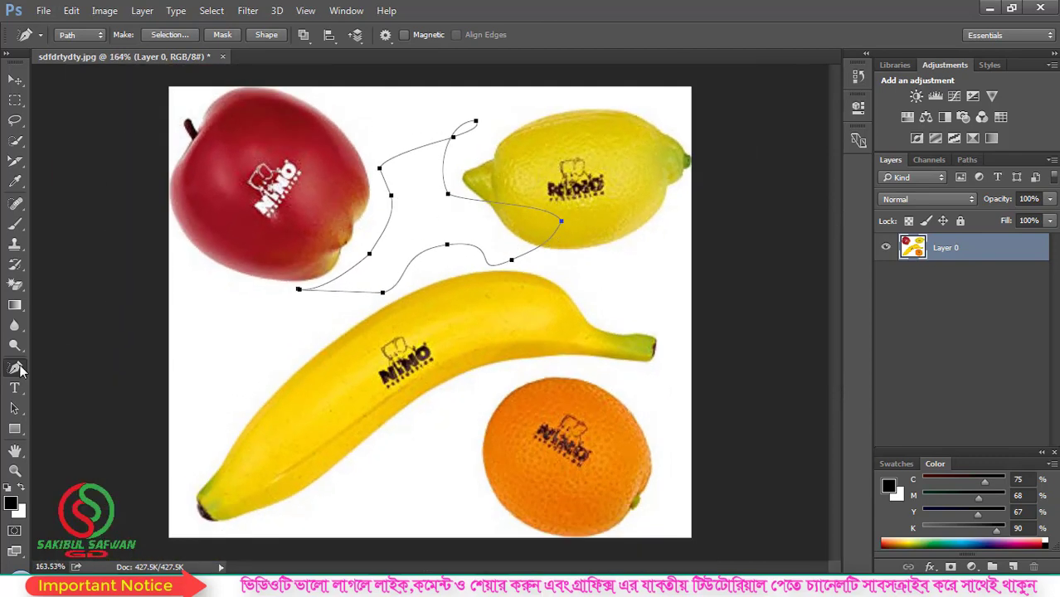
Trace the outline of the orange freehand with the Freeform Pen Tool
right_click(19, 370)
click(88, 382)
mouse_move(596, 384)
mouse_down()
mouse_move(623, 400)
mouse_move(647, 448)
mouse_move(615, 531)
mouse_move(563, 531)
mouse_move(482, 452)
mouse_move(518, 386)
mouse_up()
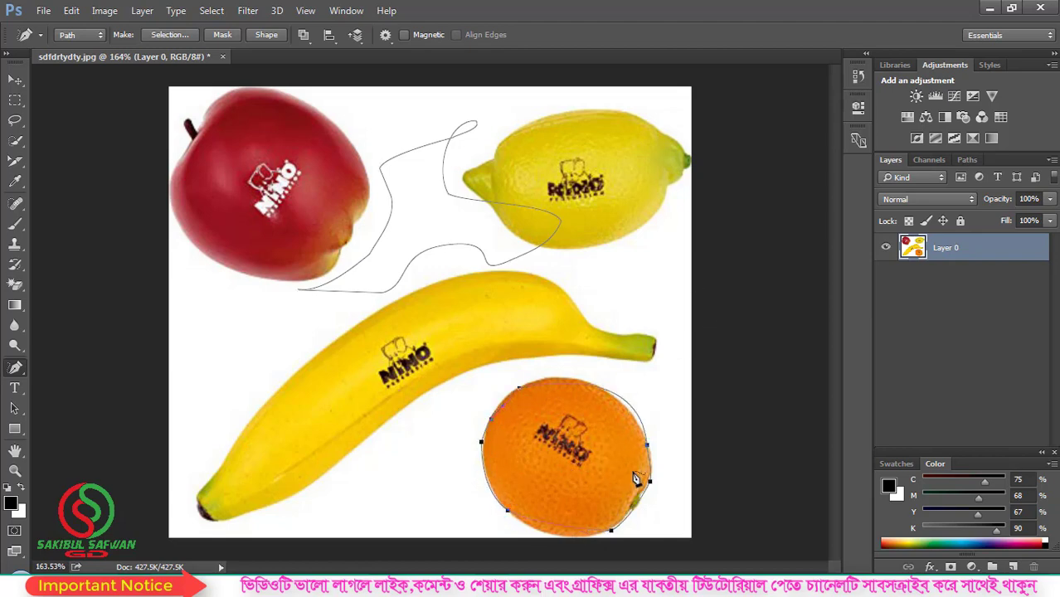
scroll(634, 480, up, 5)
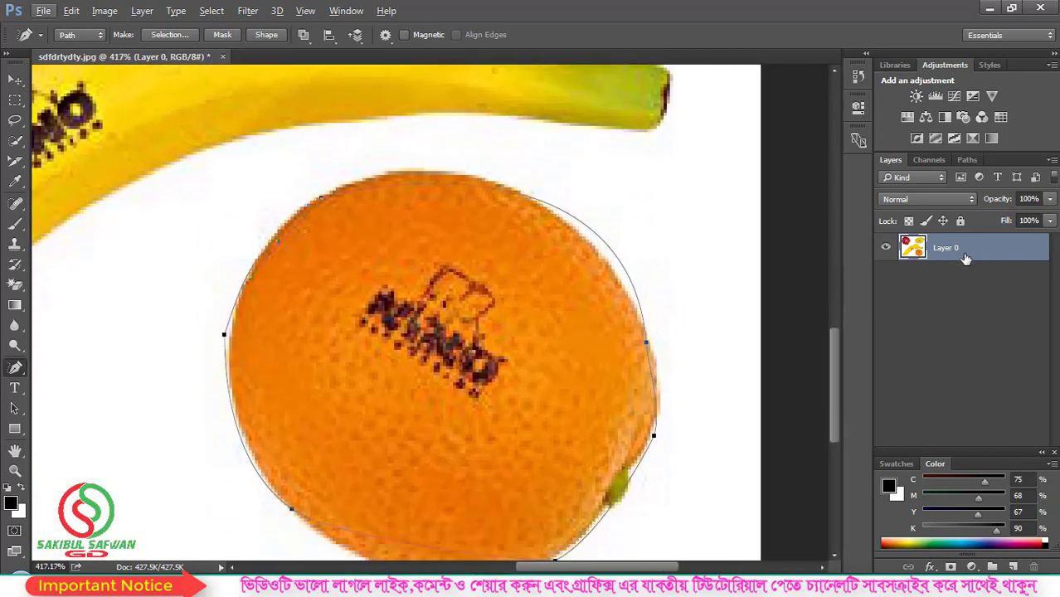
scroll(589, 334, down, 5)
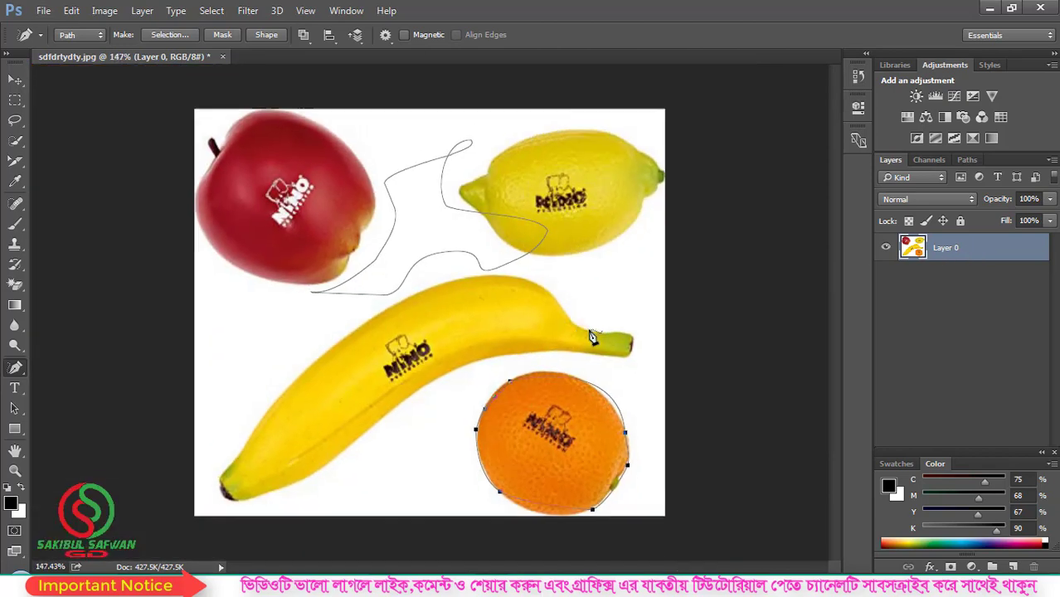
scroll(592, 336, down, 1)
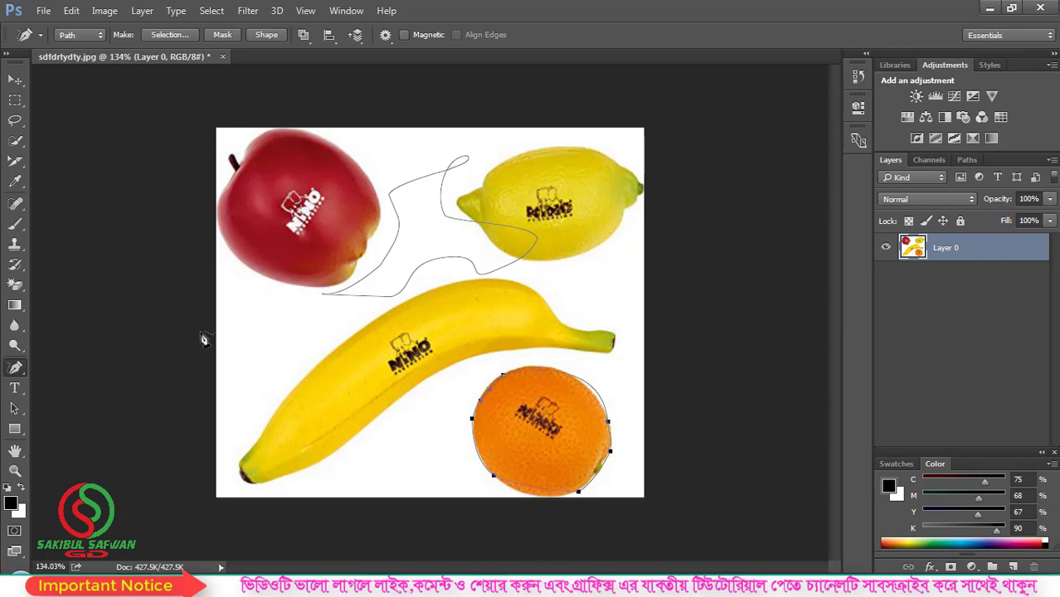
Draw a looping freehand path across the apple and the banana with the Freeform Pen Tool
right_click(16, 373)
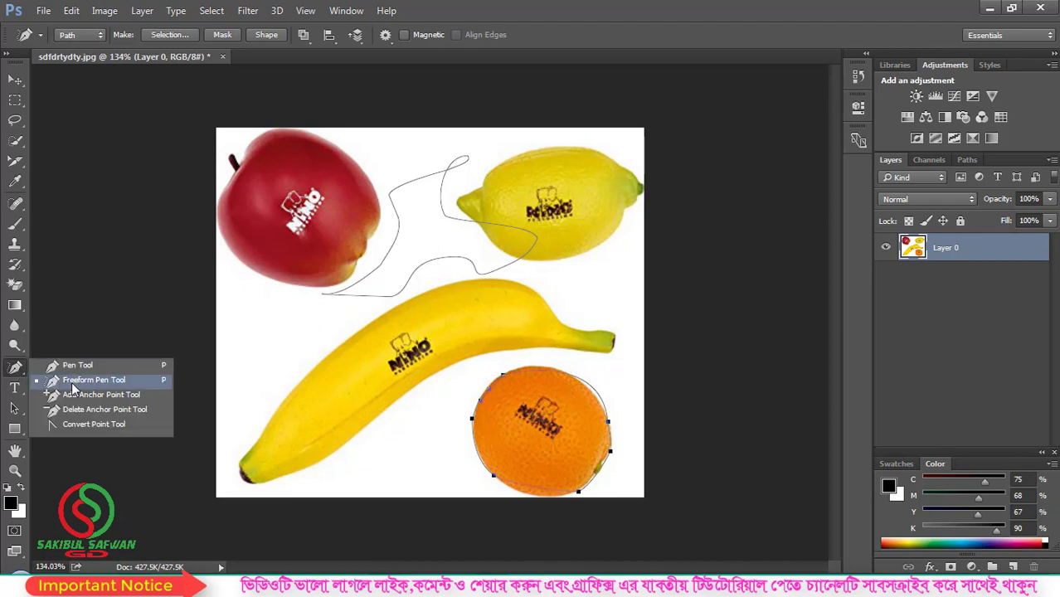
click(73, 382)
mouse_move(294, 307)
mouse_down()
mouse_move(348, 423)
mouse_move(395, 320)
mouse_move(423, 436)
mouse_move(460, 292)
mouse_move(312, 332)
mouse_move(288, 304)
mouse_move(252, 176)
mouse_move(432, 169)
mouse_move(341, 291)
mouse_move(299, 313)
mouse_up()
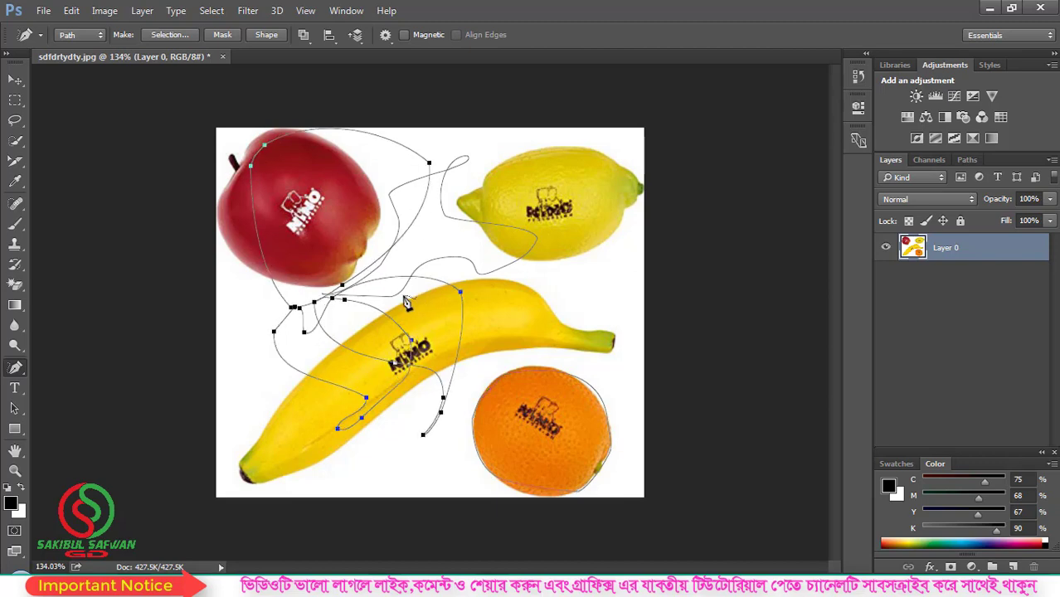
key(super)
key(super)
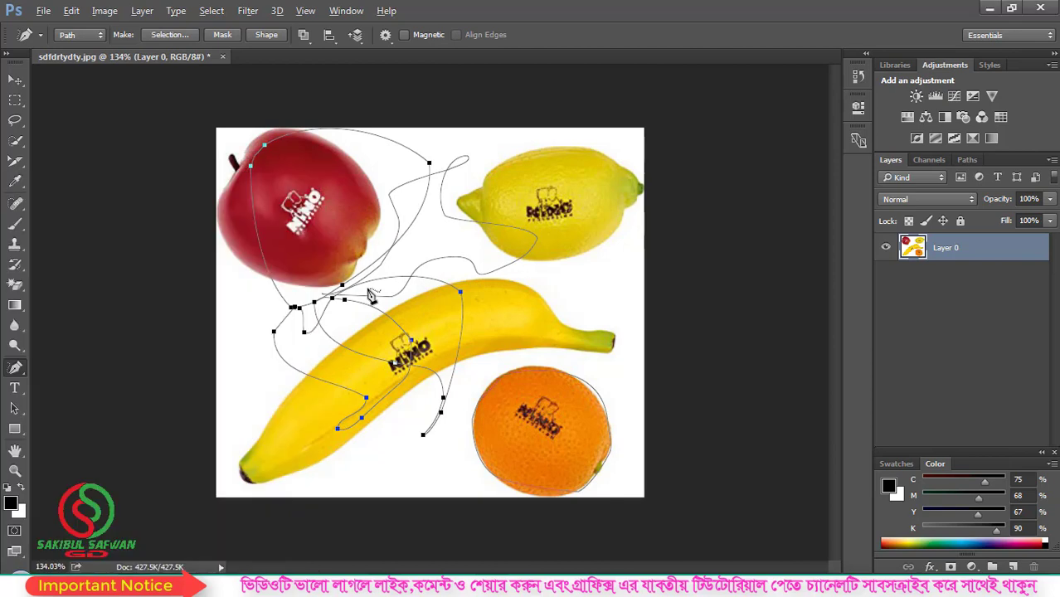
Minimize the image editor to show the desktop
scroll(371, 296, down, 2)
right_click(16, 367)
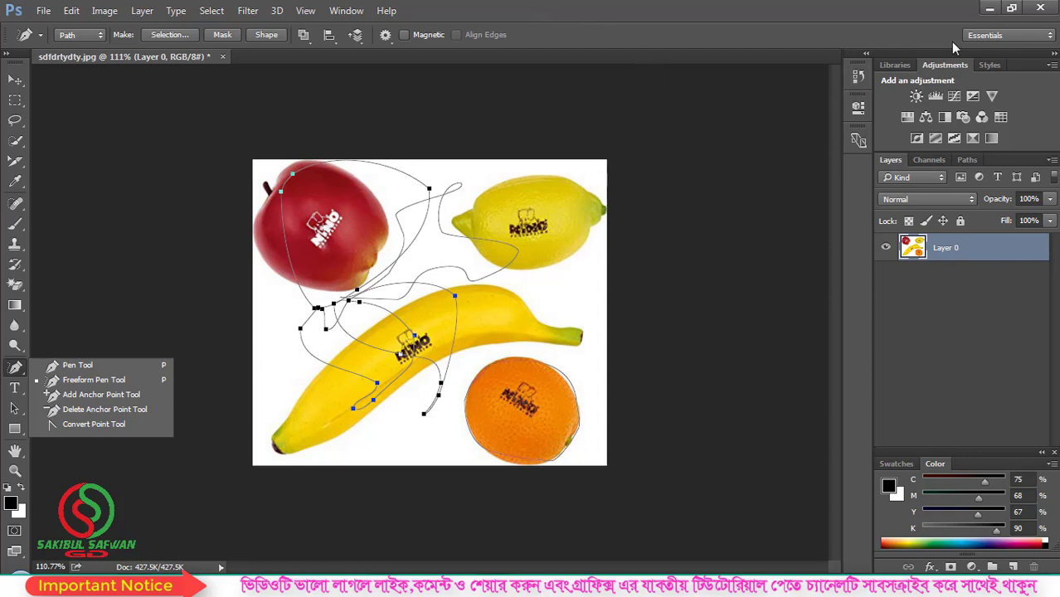
click(989, 9)
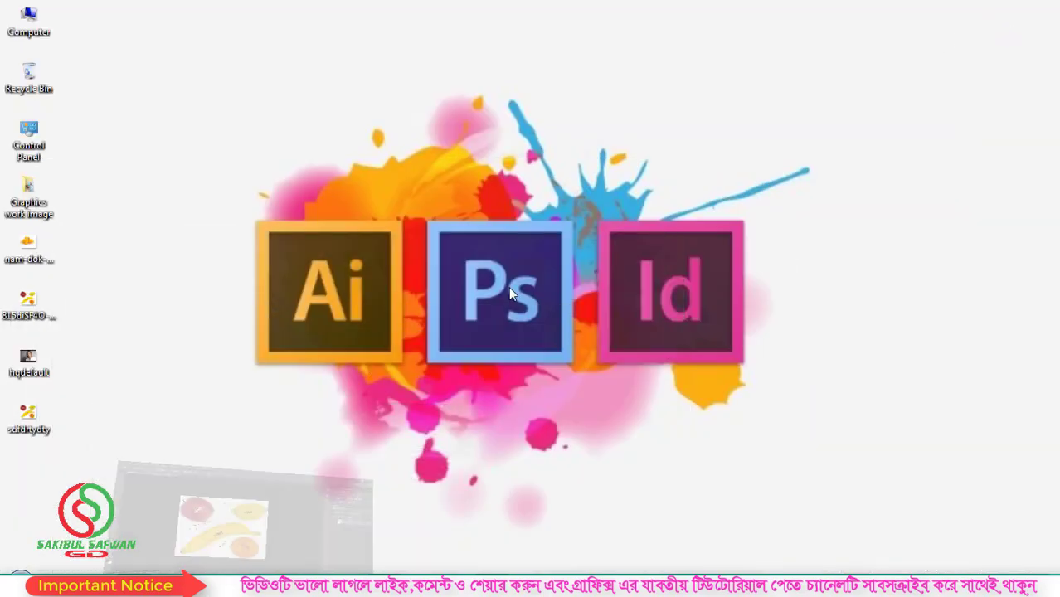